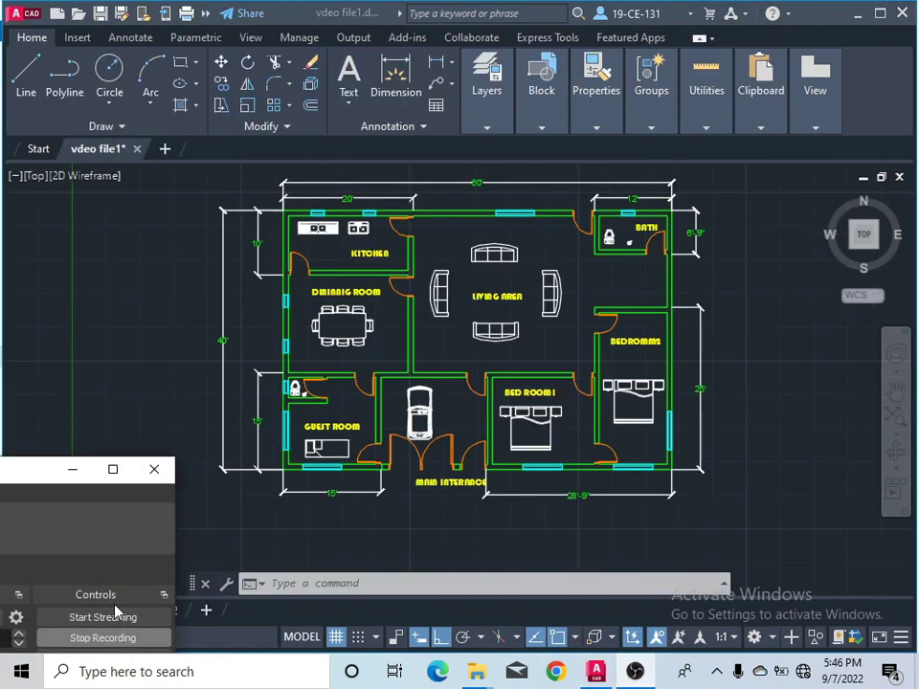
click(72, 469)
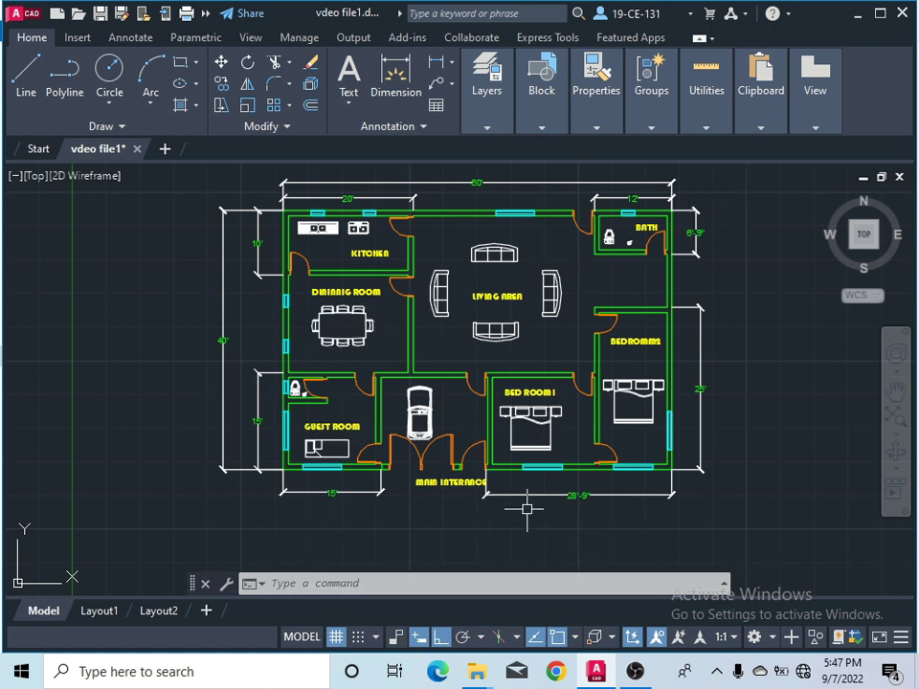
click(895, 389)
drag(819, 388, 294, 437)
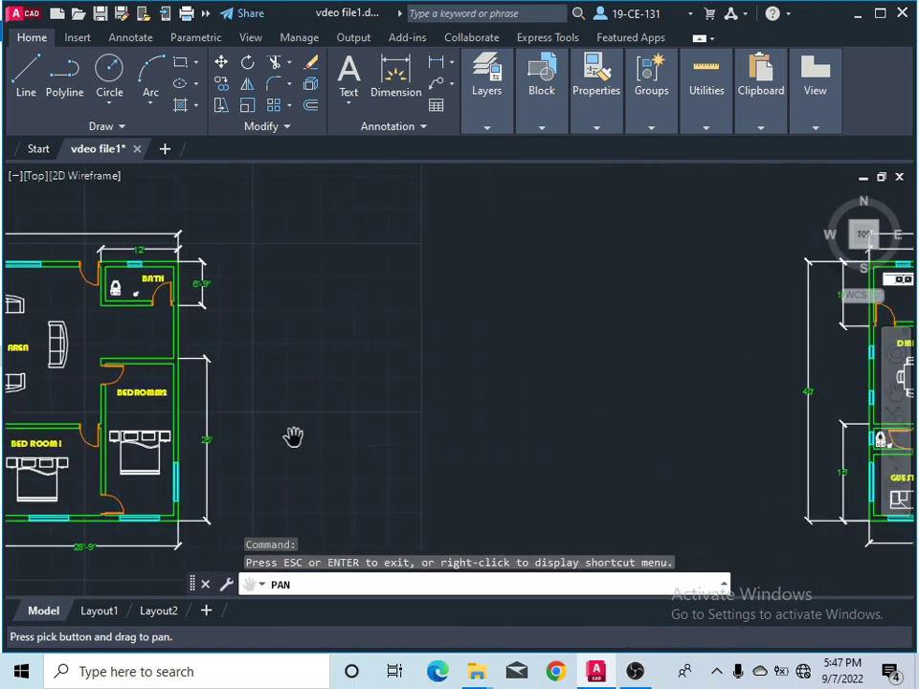
drag(318, 386, 121, 325)
right_click(122, 326)
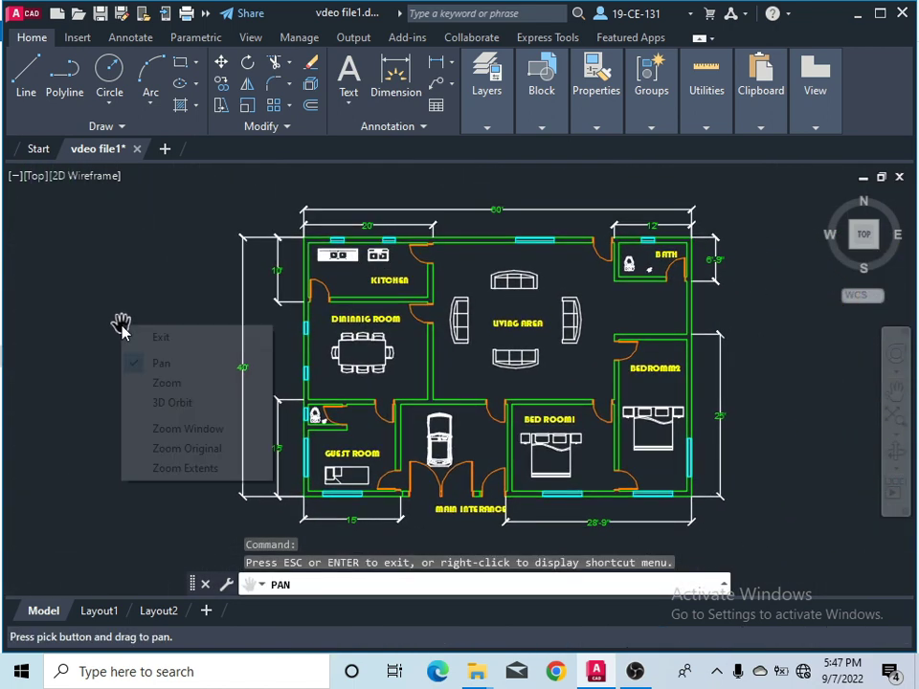
click(132, 335)
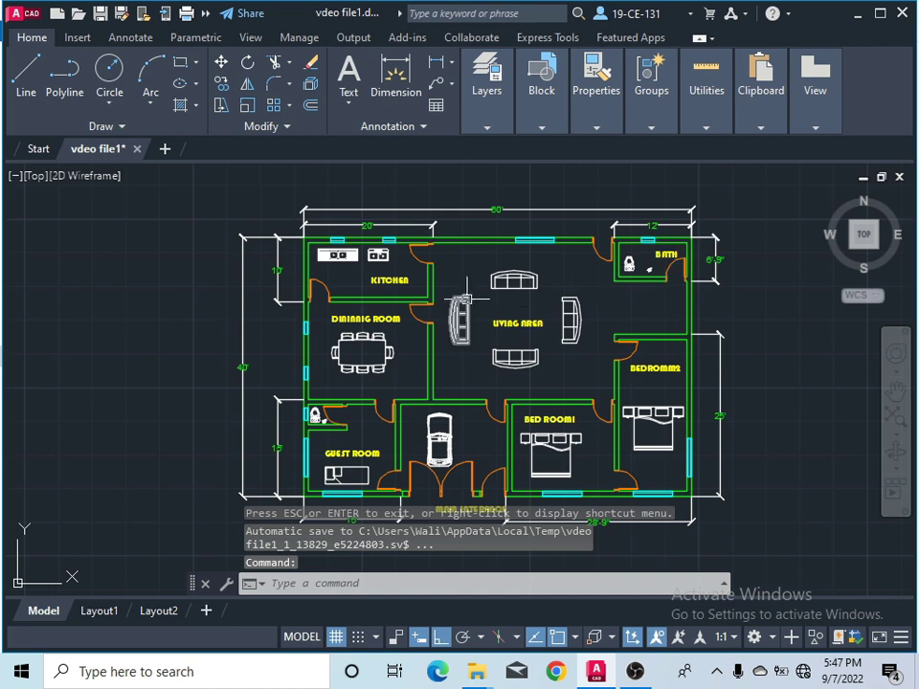
scroll(450, 292, down, 2)
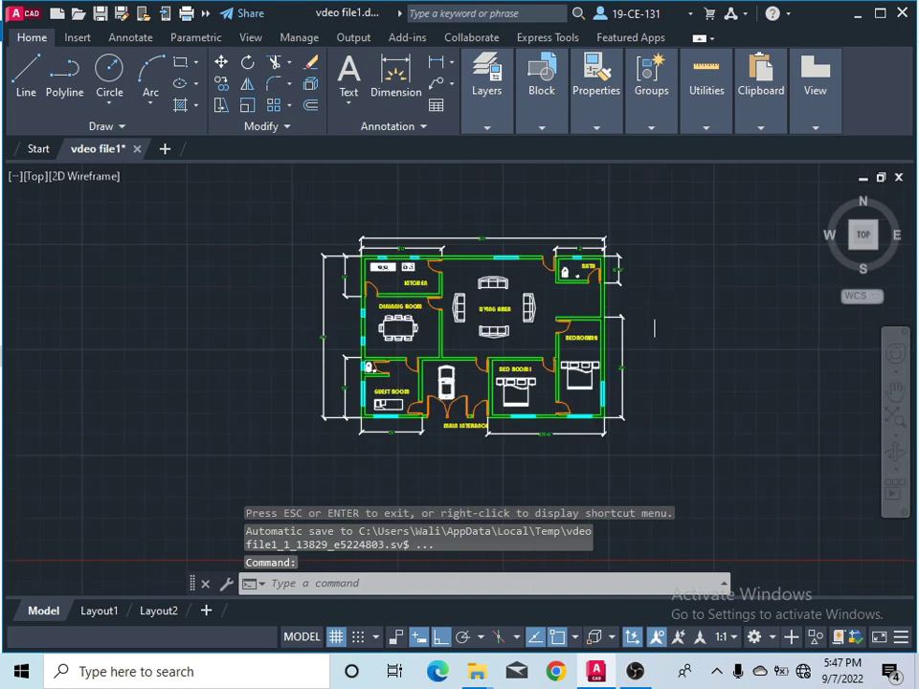
scroll(655, 328, up, 2)
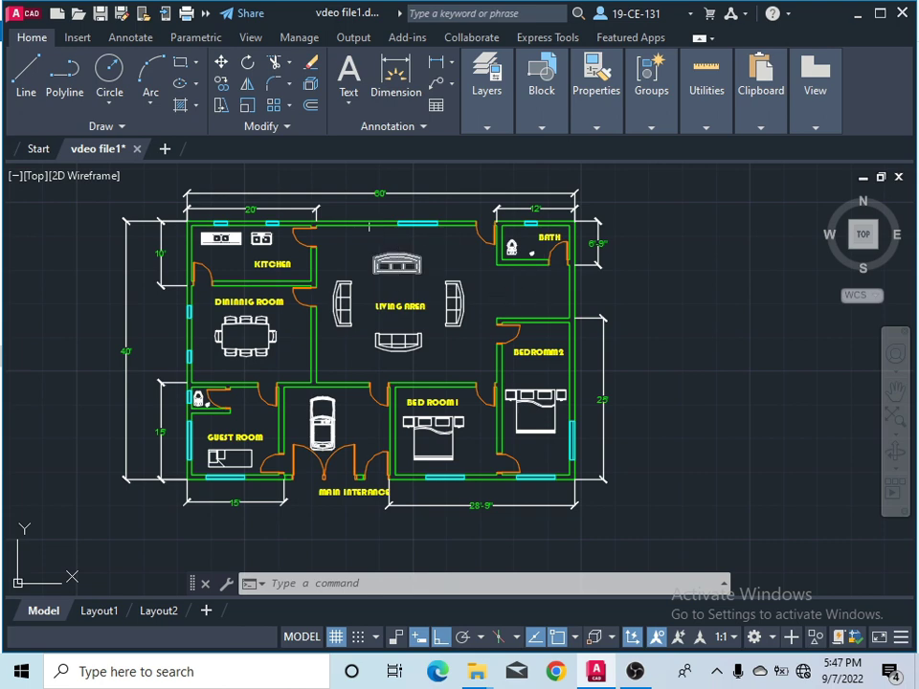
Make the Walls layer the current layer
click(498, 133)
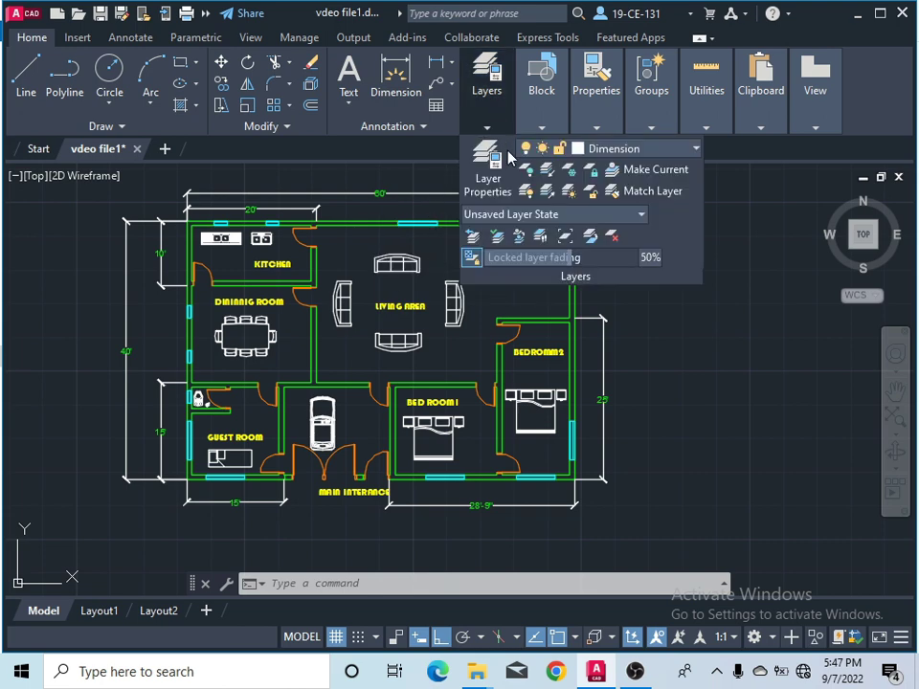
click(635, 150)
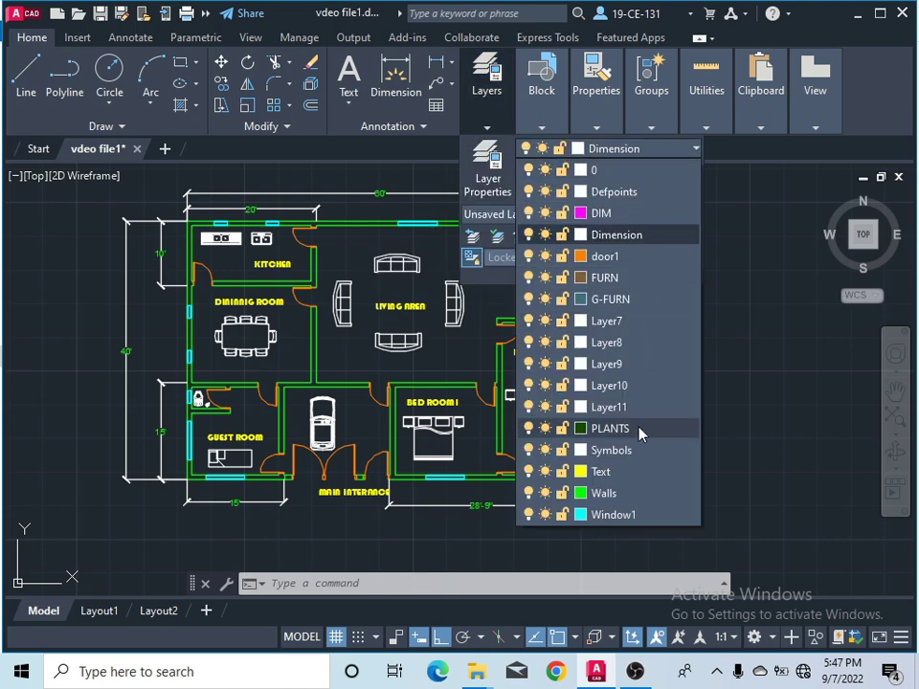
click(626, 493)
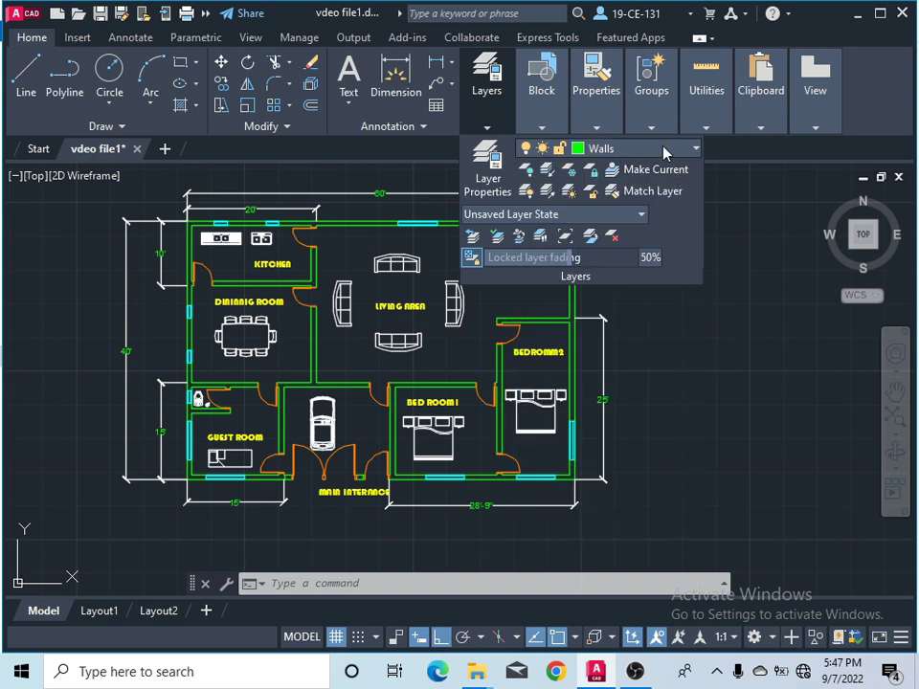
click(663, 150)
click(631, 493)
Freeze the Symbols, Text, Window1, Dimension and door1 layers so only the walls of the floor plan are displayed
click(653, 150)
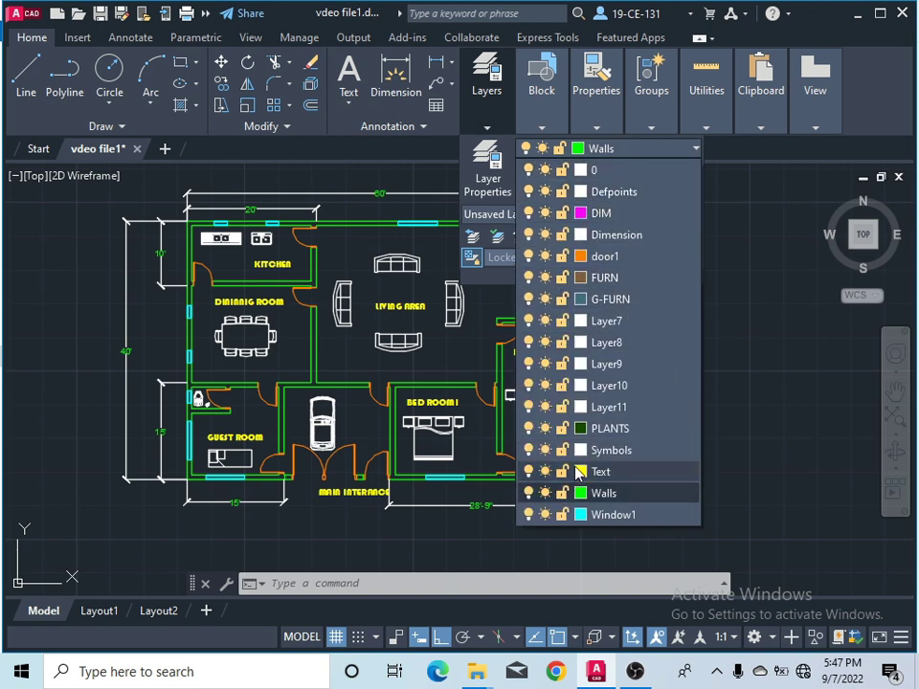
click(545, 452)
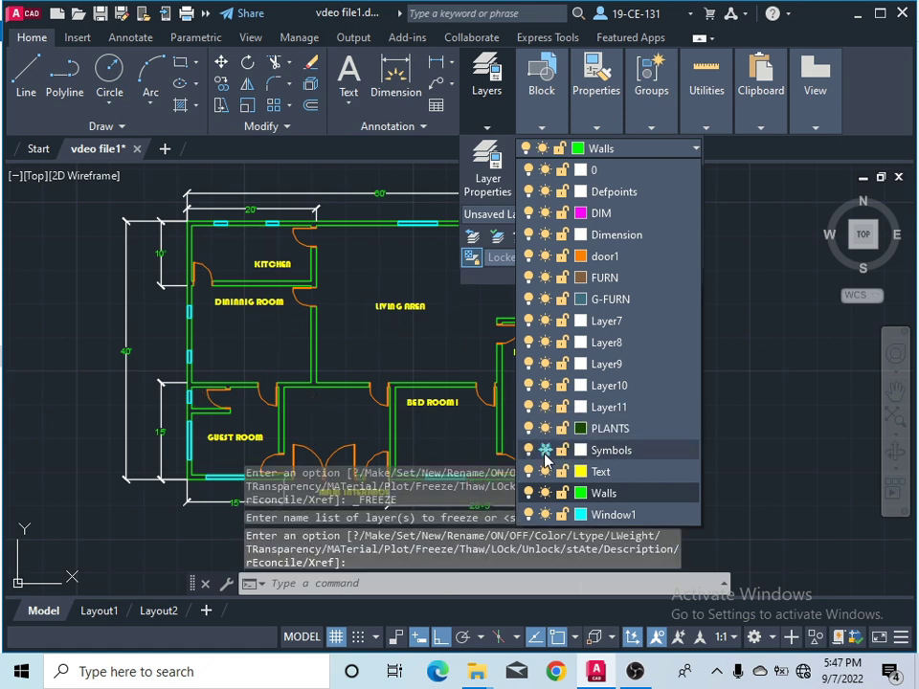
click(545, 471)
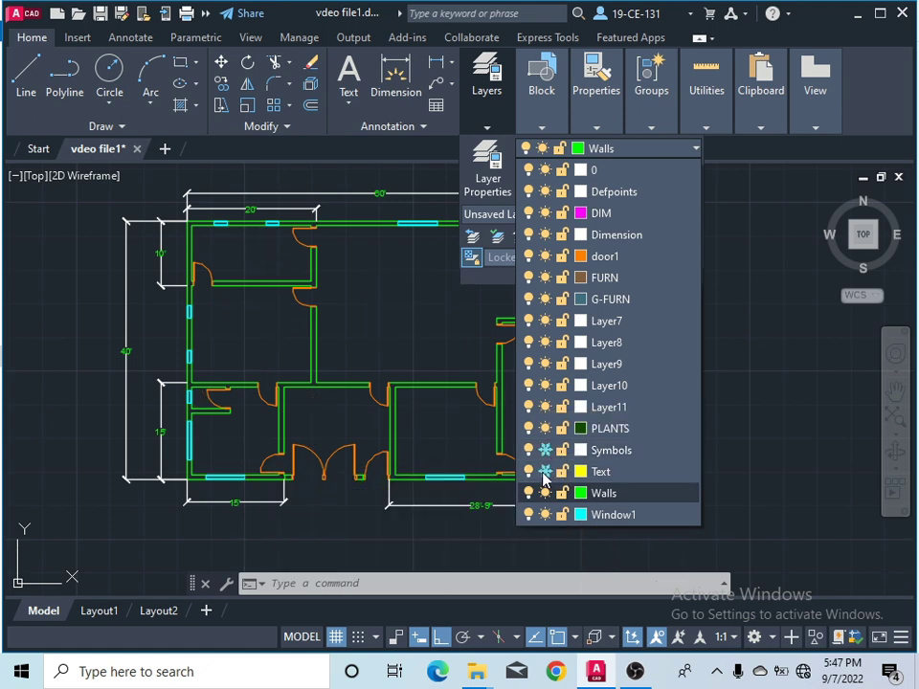
click(545, 515)
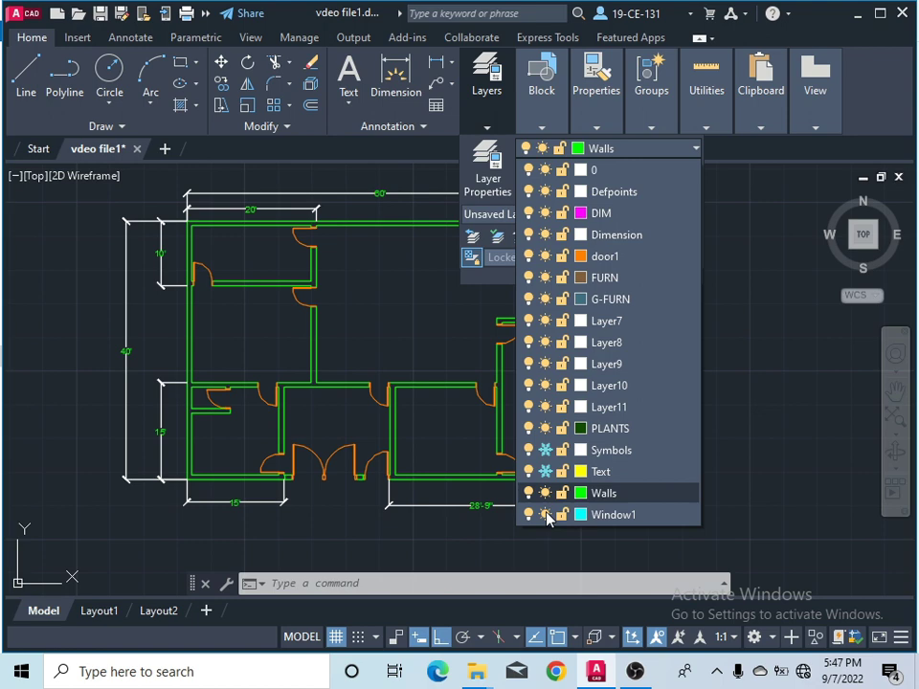
click(546, 235)
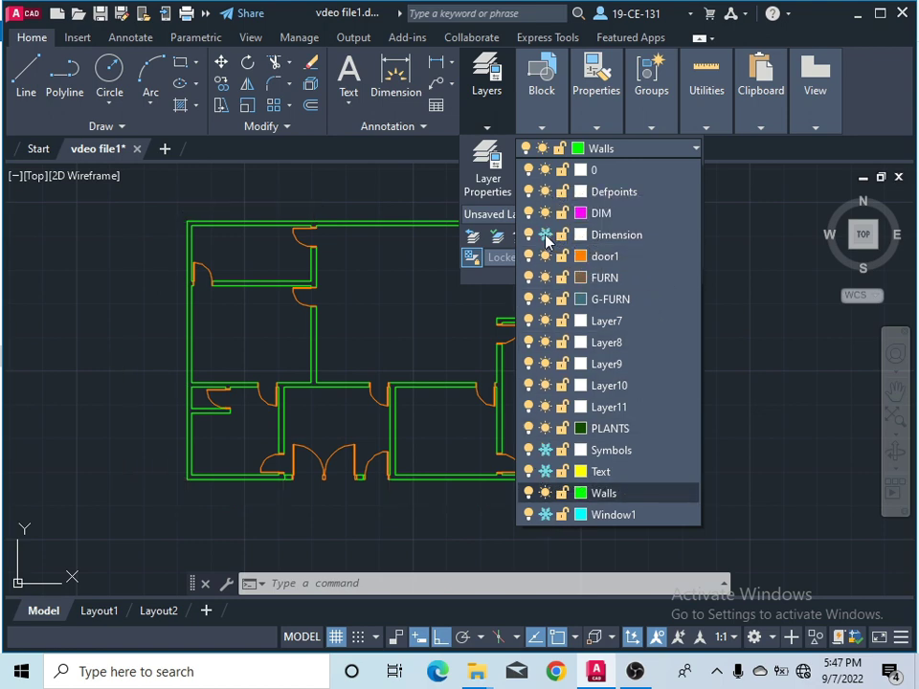
click(542, 256)
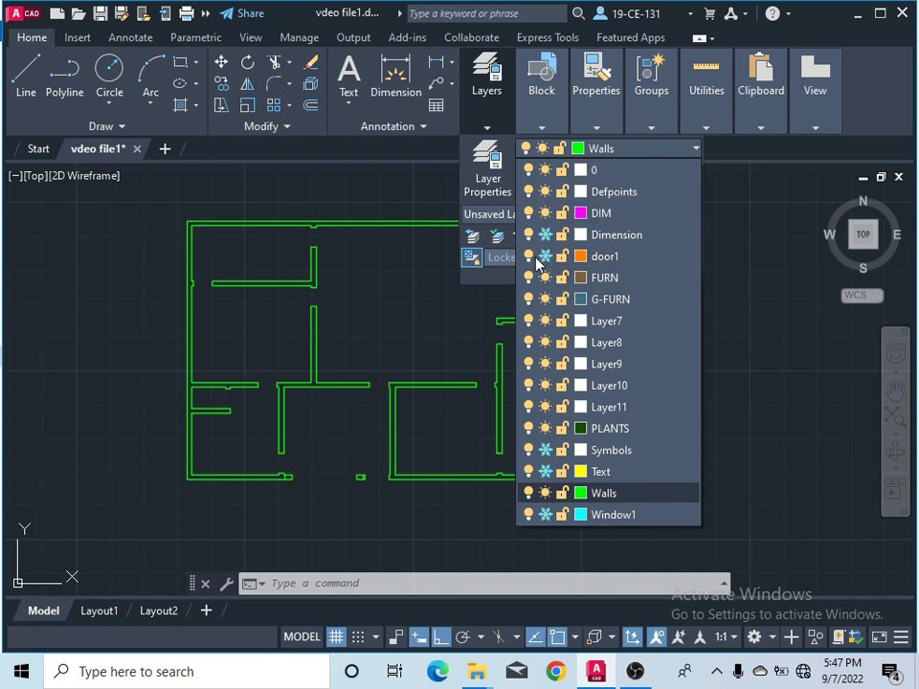
click(113, 254)
click(88, 295)
click(80, 320)
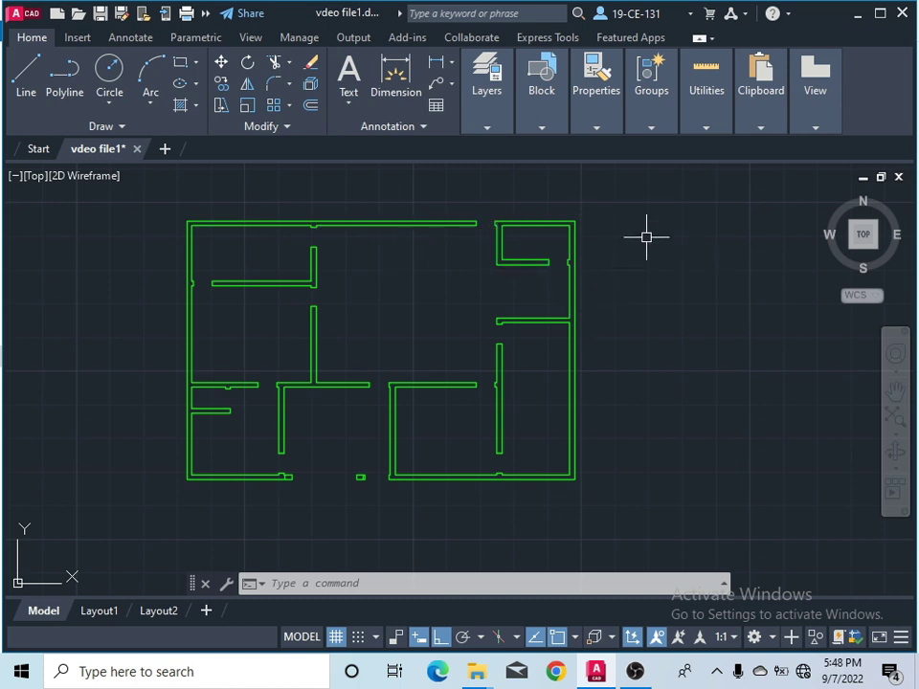
Select all the wall lines of the floor plan and combine them with the Join command
click(618, 200)
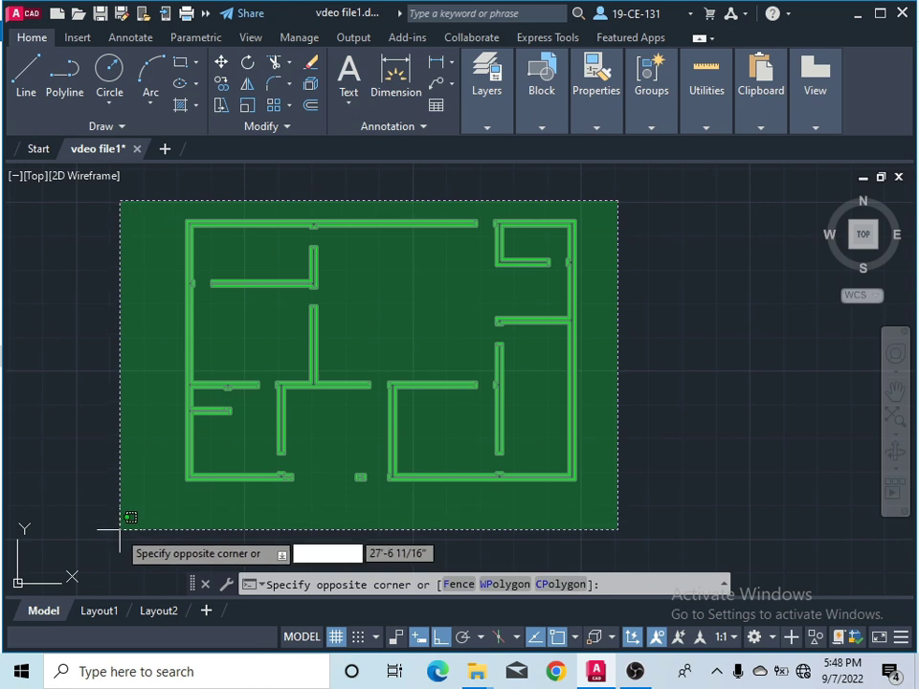
click(116, 527)
text(JOIN)
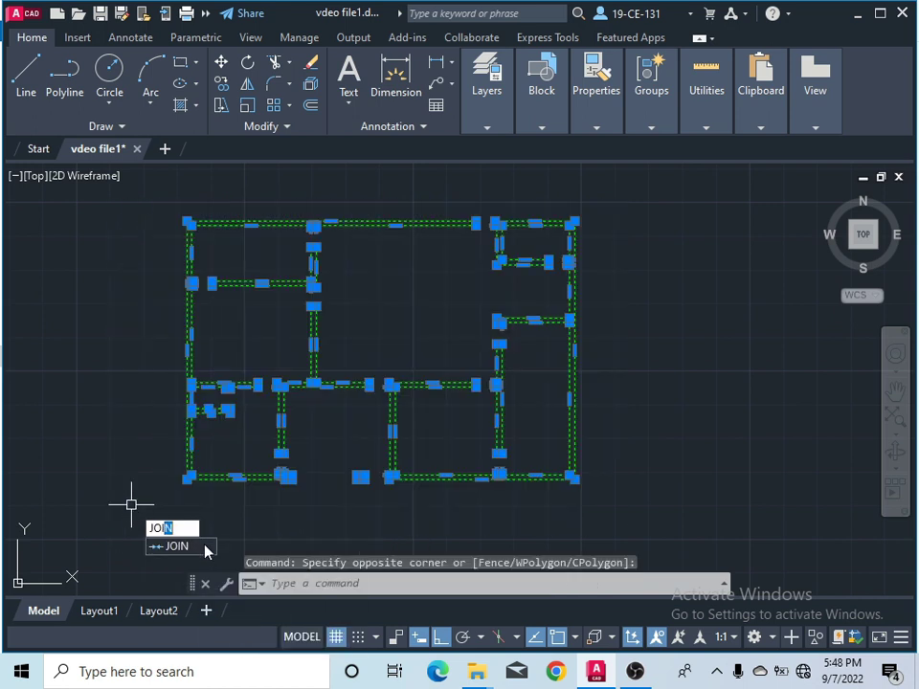
click(205, 551)
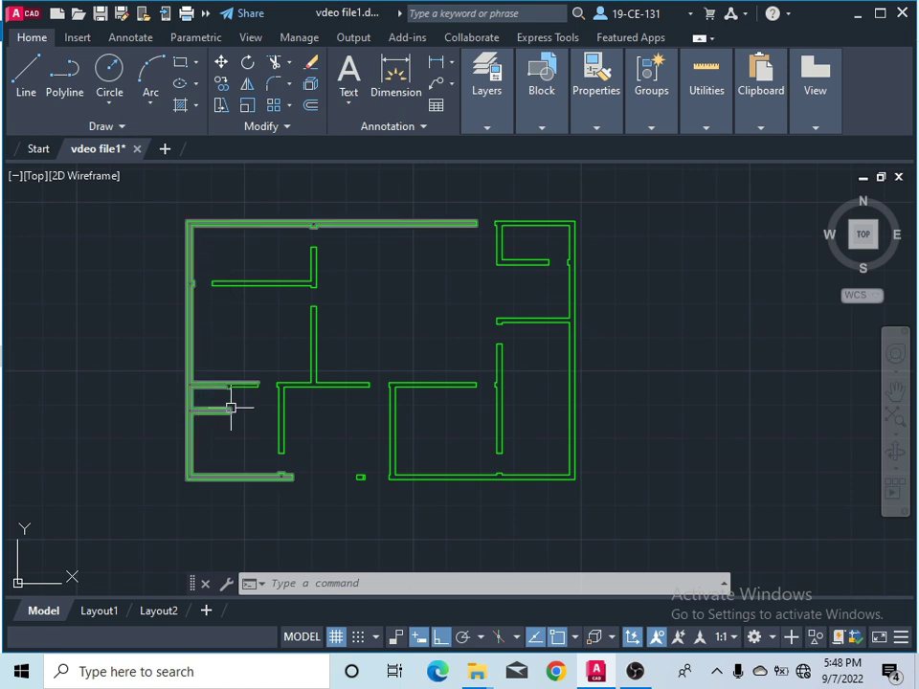
Join the outer wall polyline with the separate end segments of the wall above the guest room's toilet
scroll(230, 408, up, 4)
click(161, 344)
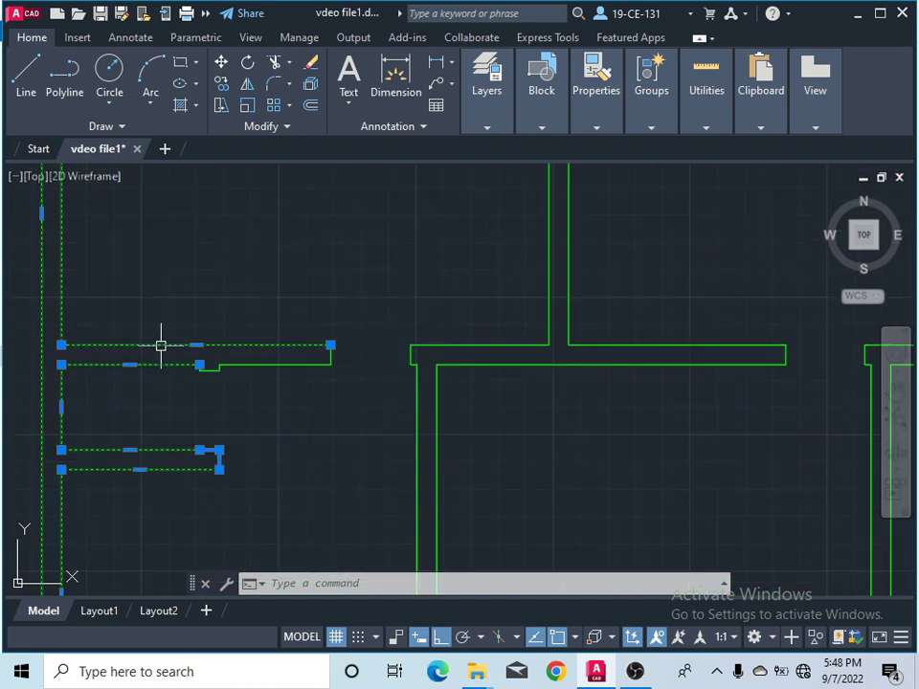
click(264, 367)
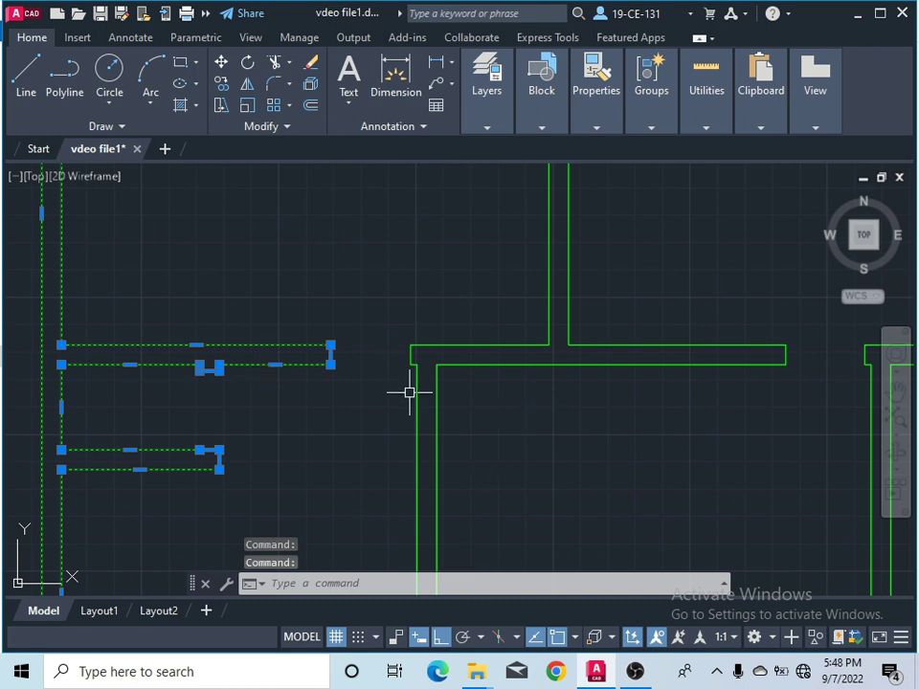
text(JOIn)
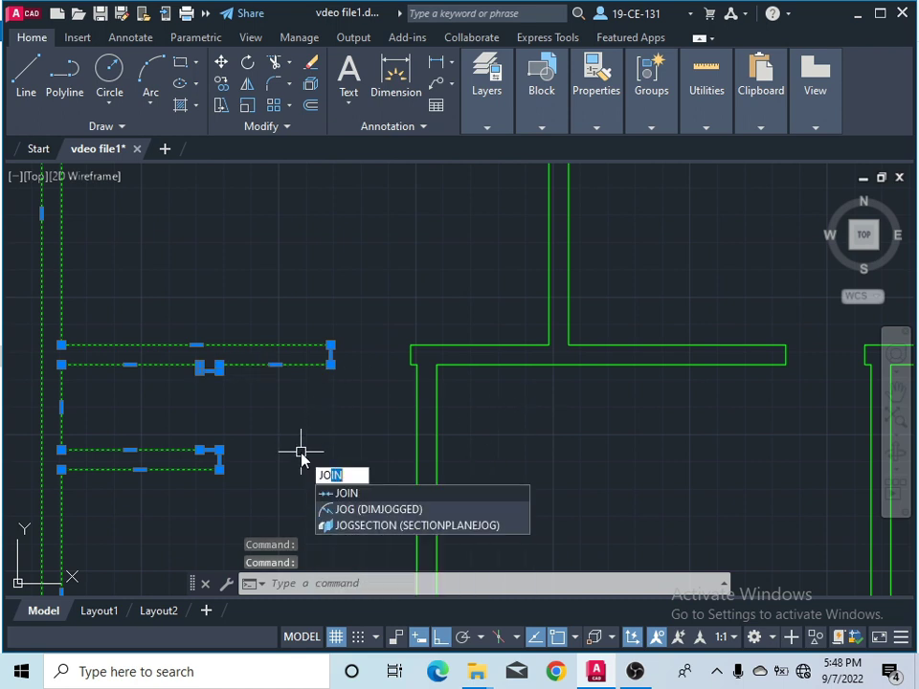
key(Return)
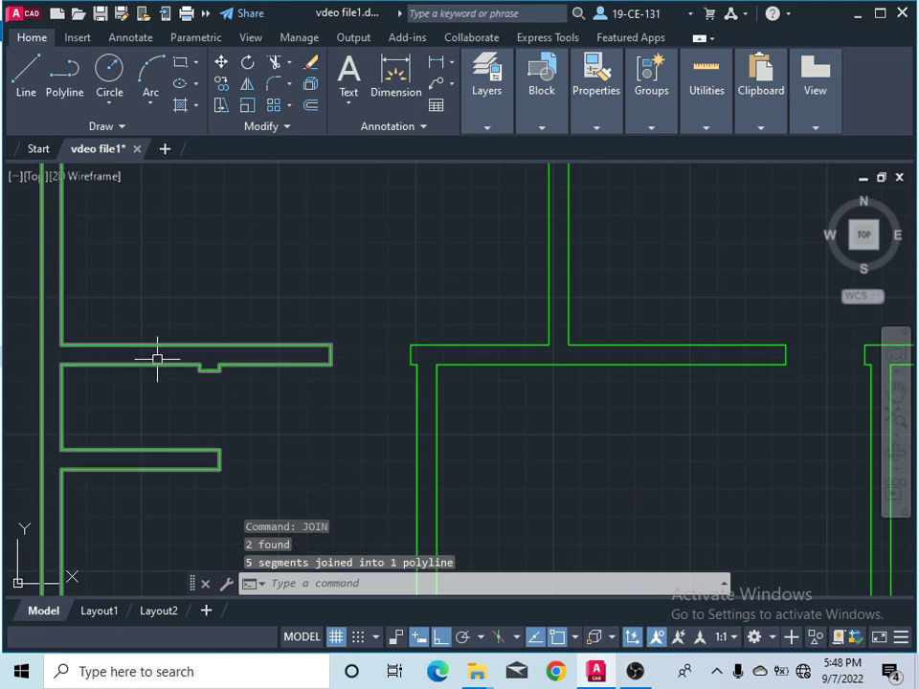
Trim the surplus rectangular stub off the guest room's lower wall end at the main entrance, including its leftover end line
scroll(158, 359, down, 5)
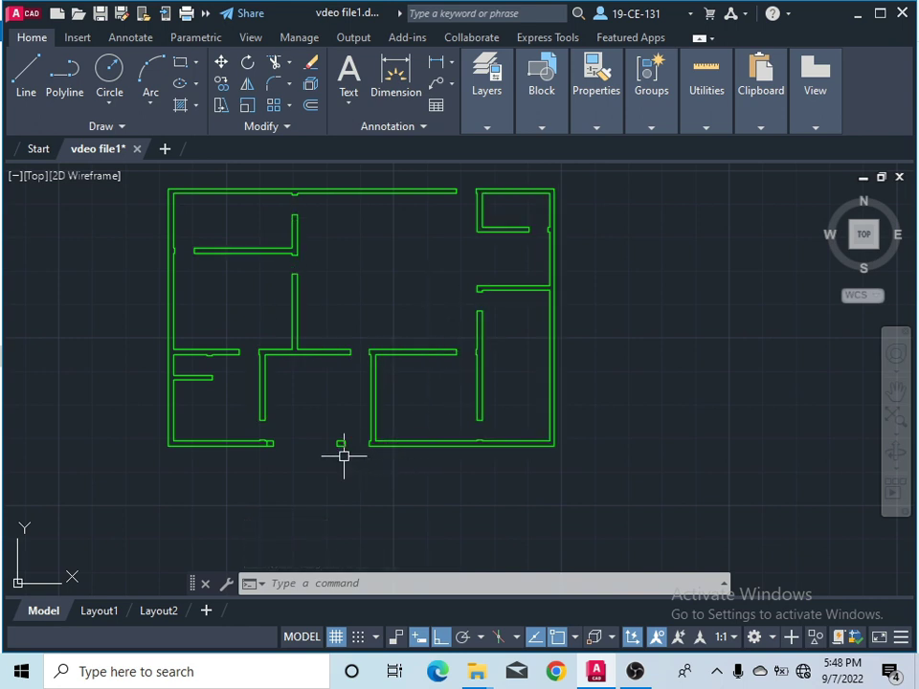
scroll(256, 454, up, 2)
scroll(256, 454, up, 5)
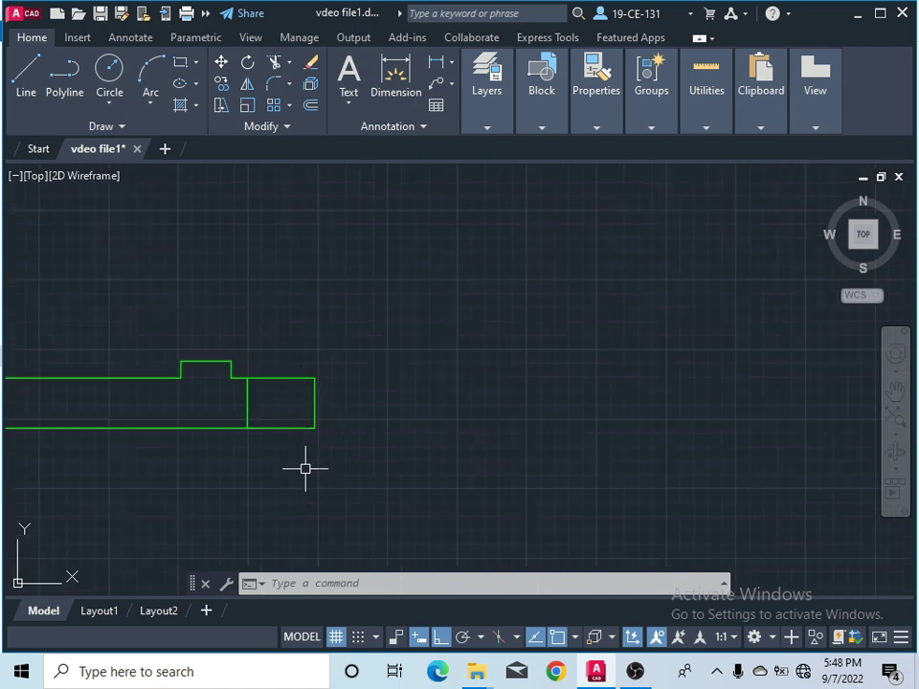
scroll(279, 384, down, 4)
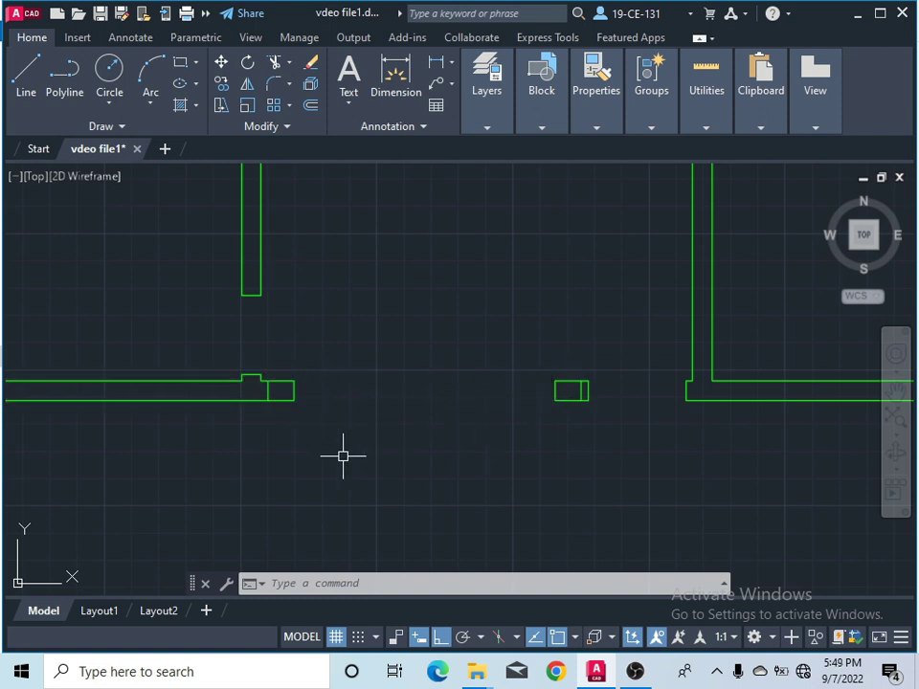
scroll(296, 401, up, 4)
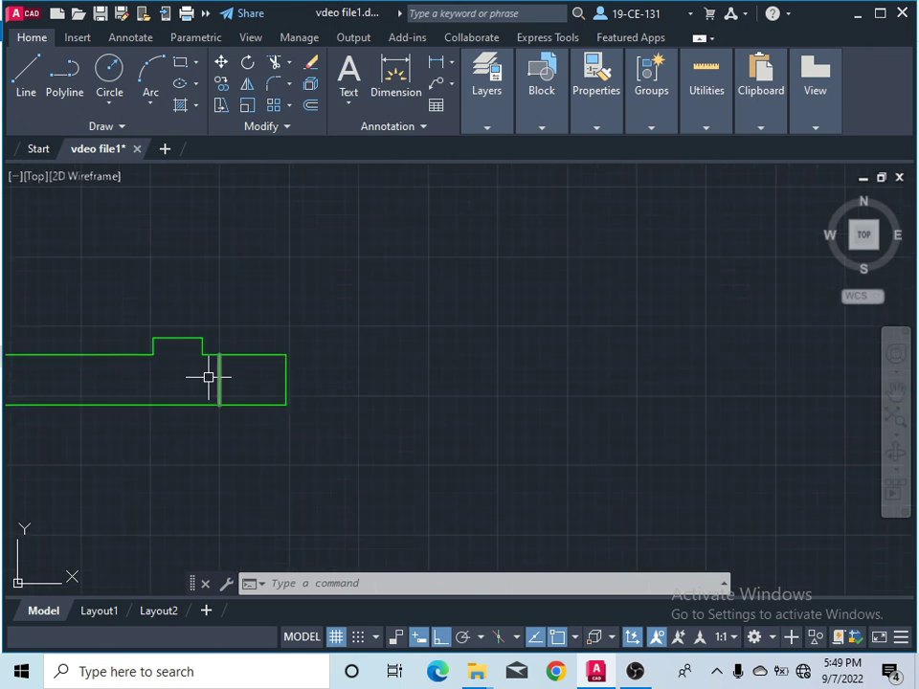
scroll(165, 363, up, 2)
click(273, 65)
drag(321, 313, 281, 499)
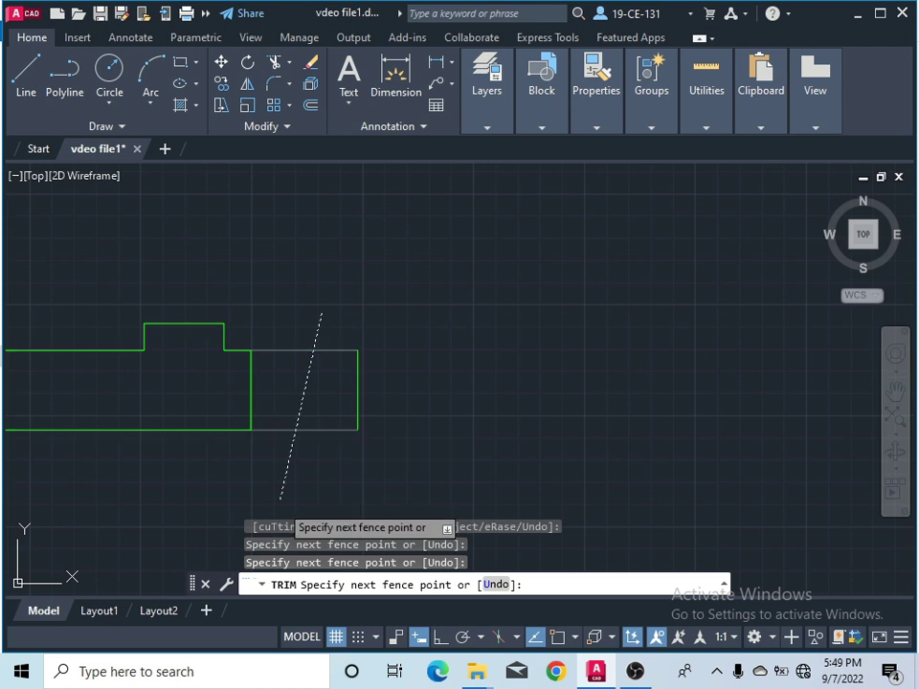
key(Return)
click(359, 383)
right_click(377, 329)
click(413, 335)
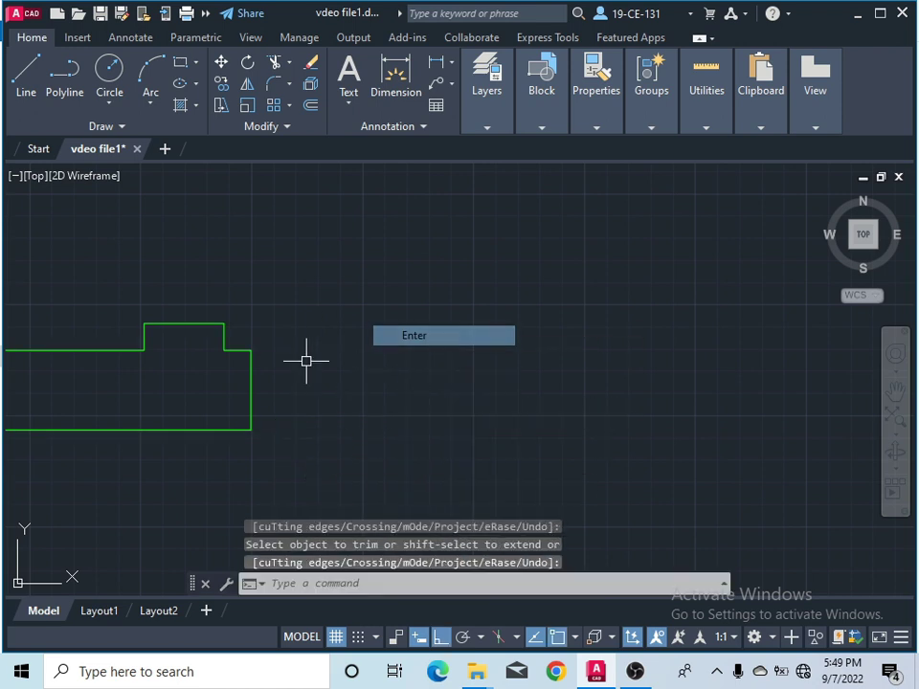
Join the trimmed guest room wall with the line closing its end
click(332, 301)
click(124, 473)
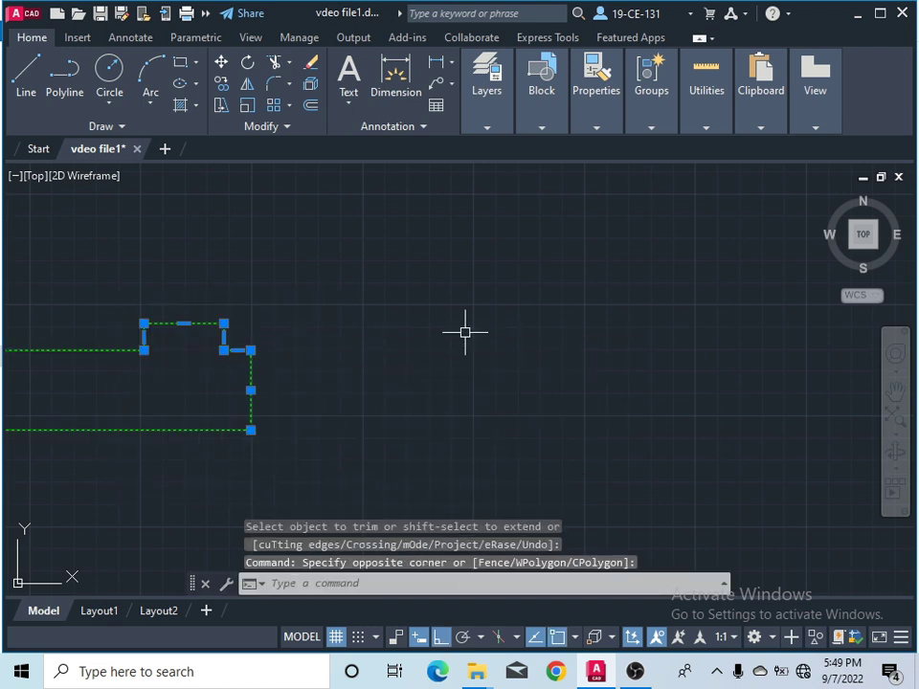
text(JOIn)
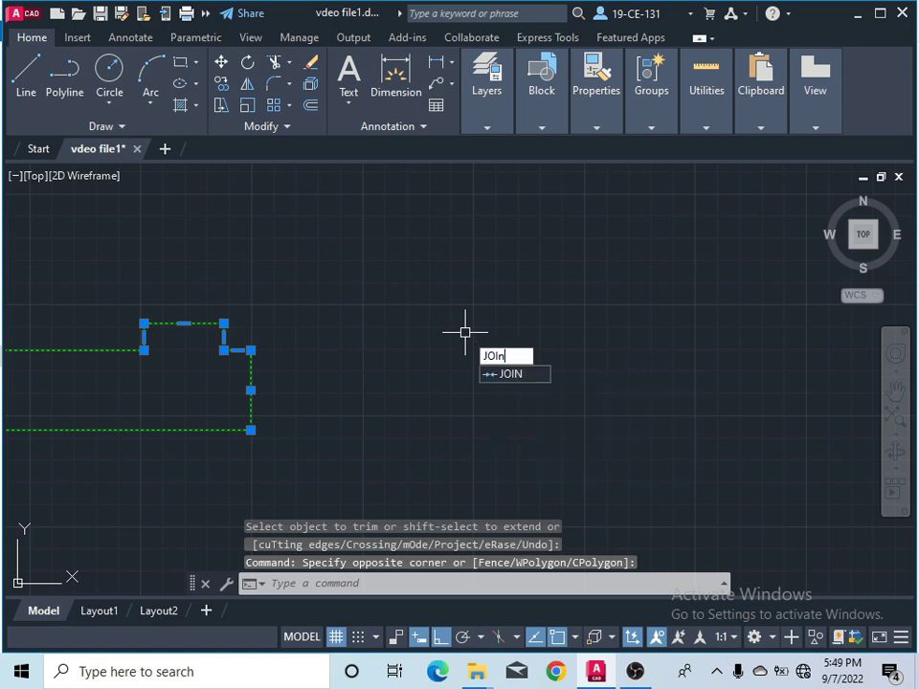
key(Return)
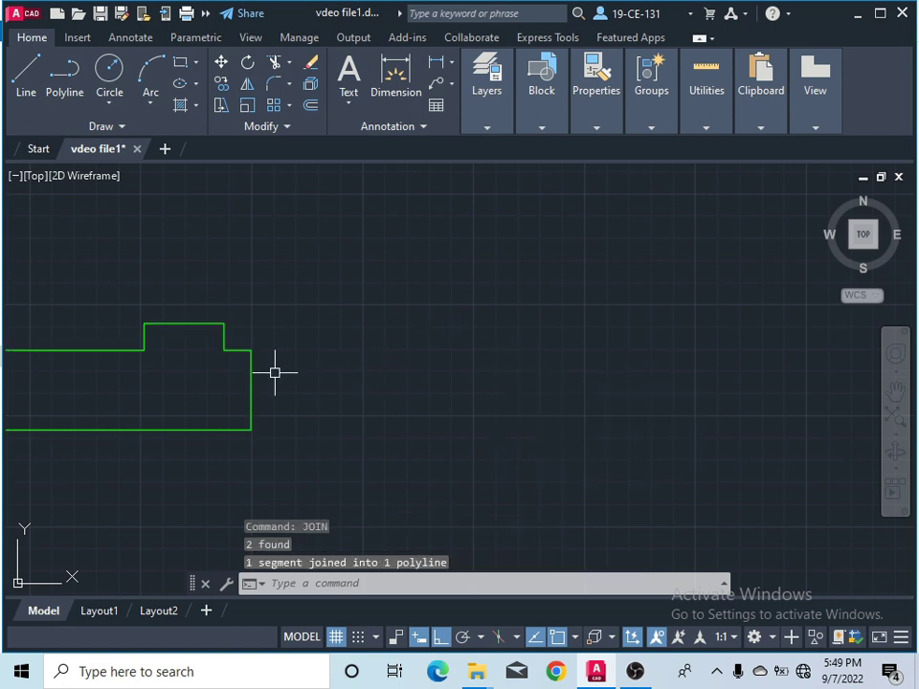
Draw a rectangle 1' long and 9" wide against the end of the guest room's lower wall at the main entrance
scroll(182, 332, down, 5)
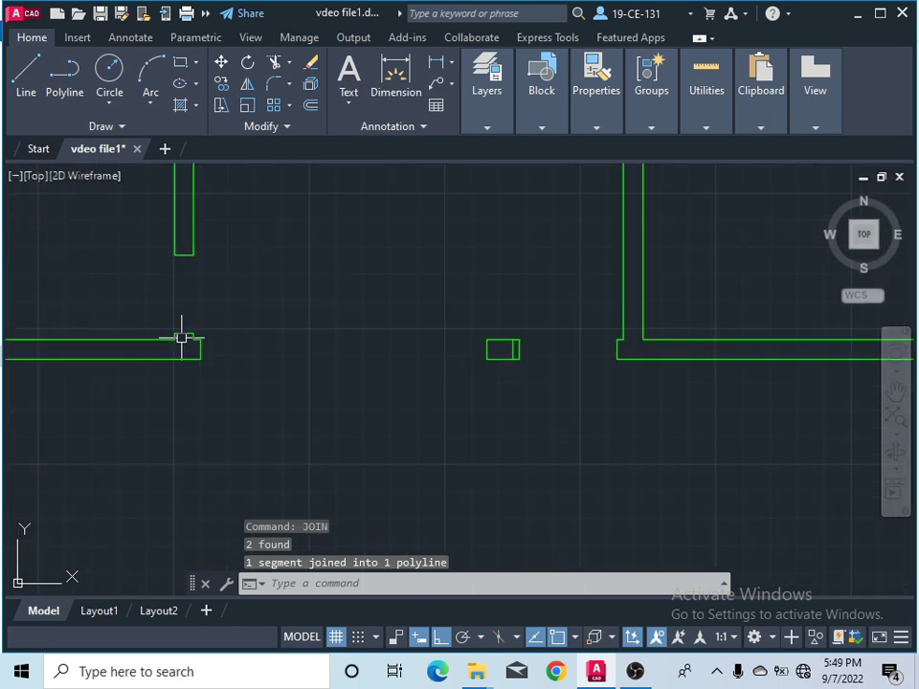
scroll(127, 343, up, 2)
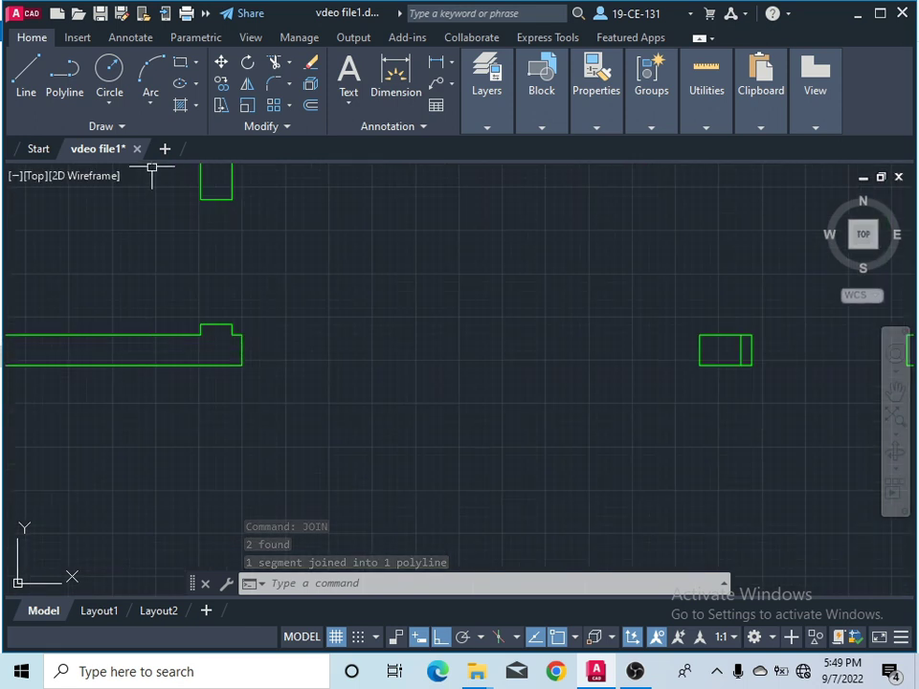
click(179, 62)
scroll(203, 326, up, 4)
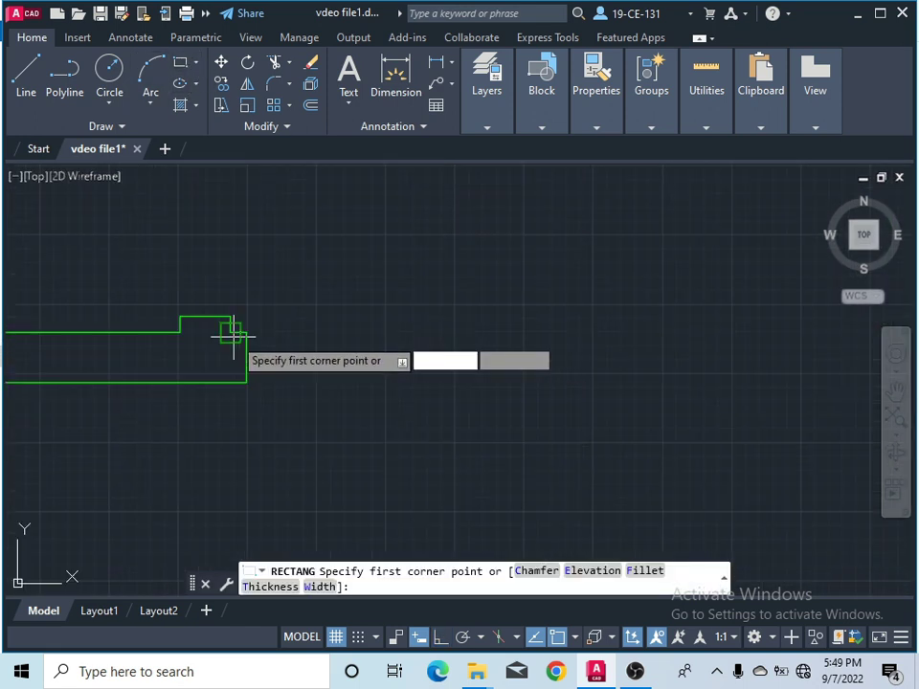
click(253, 329)
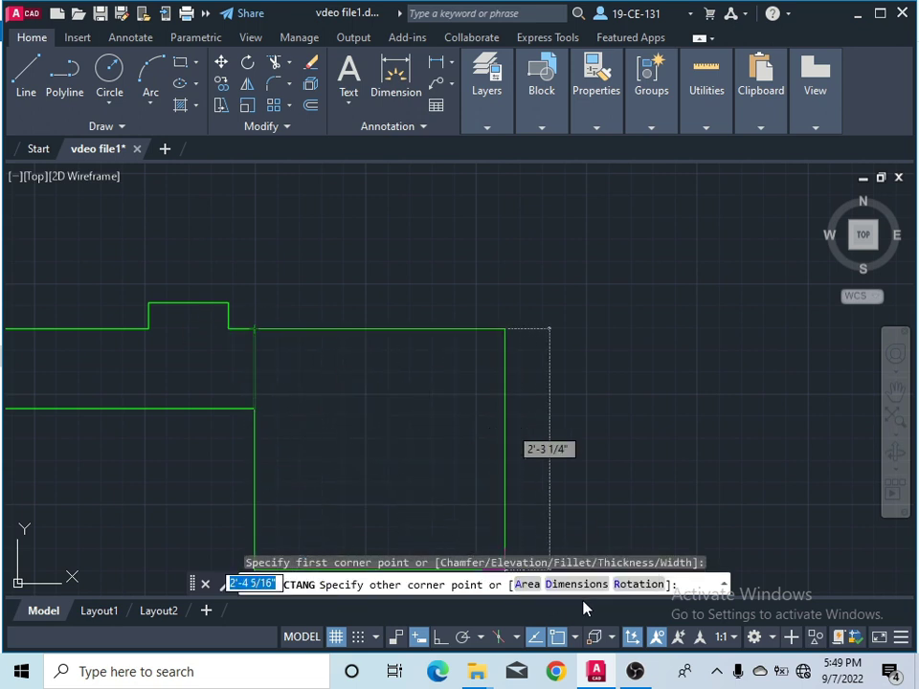
text(D)
key(Return)
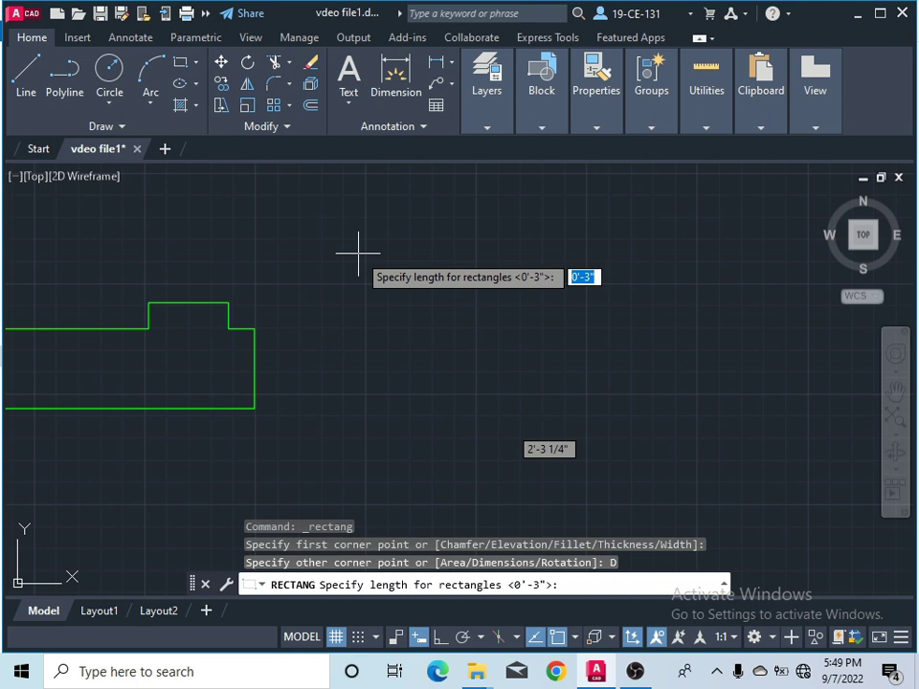
text(1')
key(Return)
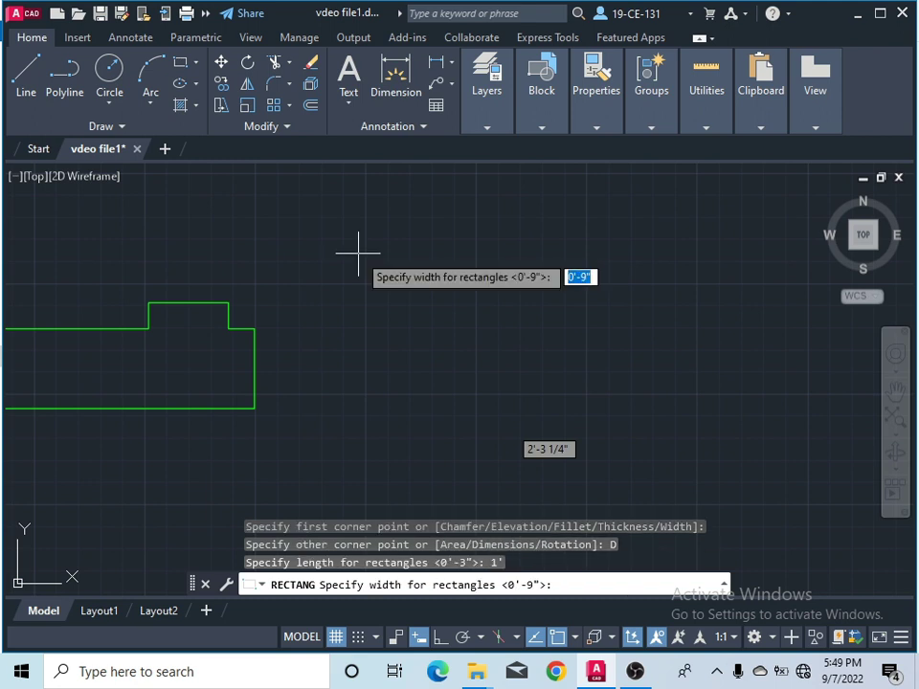
text(9)
key(Return)
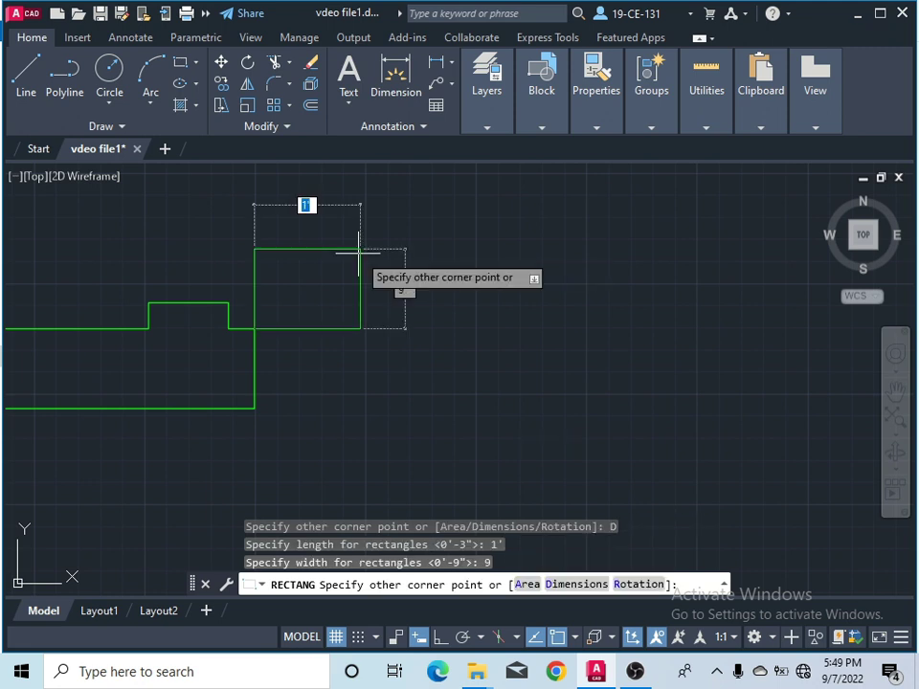
click(418, 390)
Trim the surplus strip off the end of the small separate wall block in the main entrance opening
scroll(259, 371, down, 5)
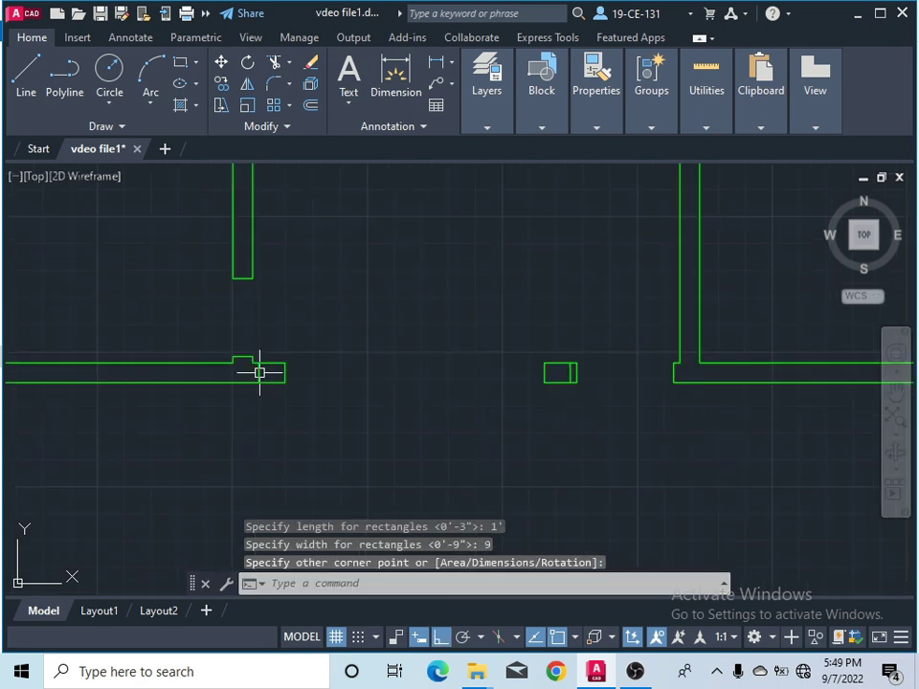
scroll(581, 390, up, 4)
scroll(555, 373, up, 4)
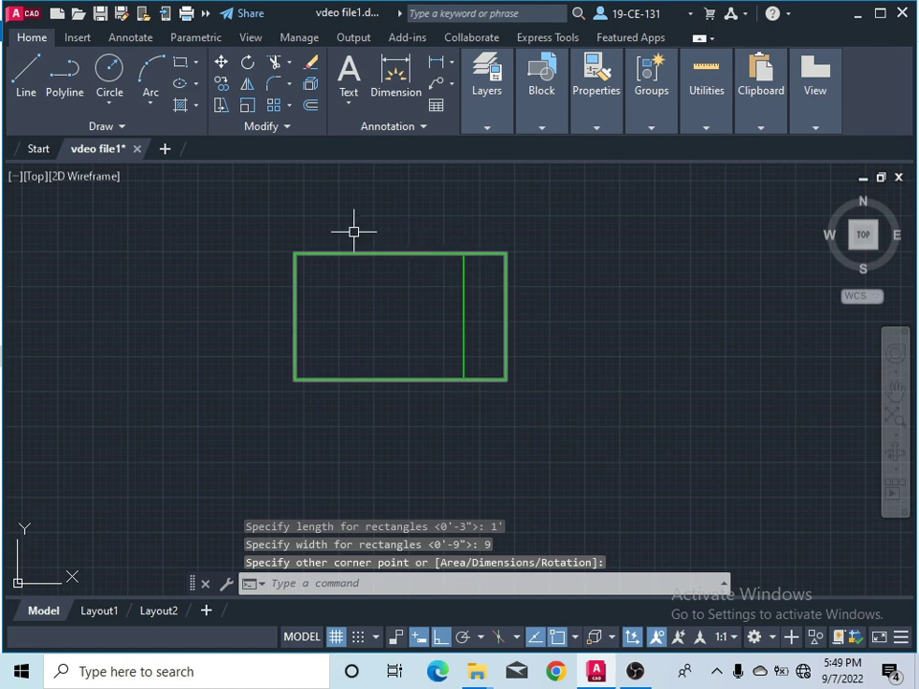
click(274, 62)
mouse_move(507, 231)
mouse_down()
mouse_move(492, 369)
mouse_move(500, 368)
mouse_up()
mouse_move(511, 315)
mouse_down()
mouse_move(492, 298)
mouse_move(503, 295)
mouse_up()
right_click(503, 304)
click(518, 309)
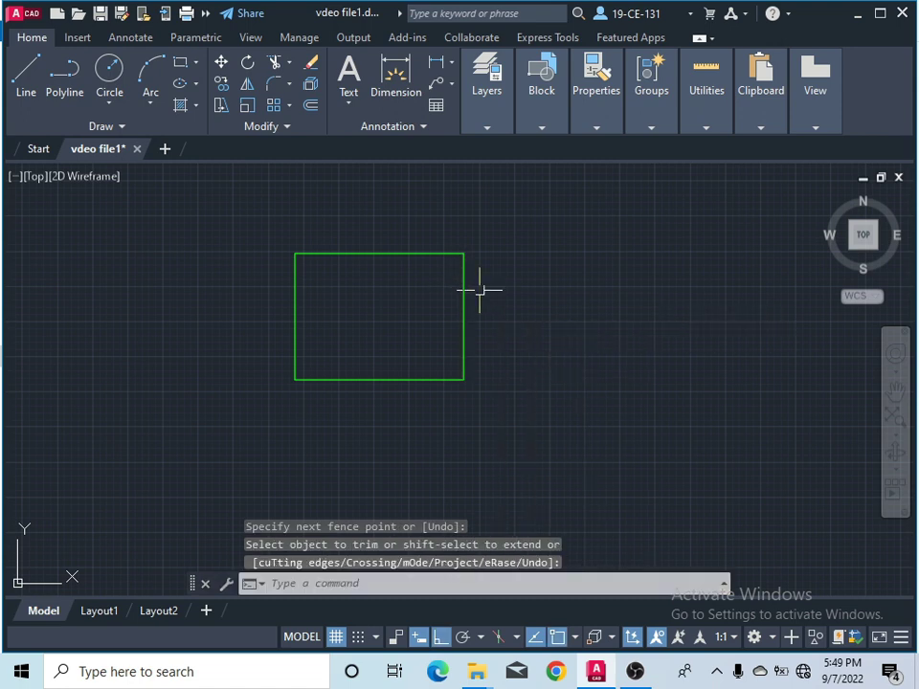
Join the trimmed entrance block outline with the line closing its end
click(519, 232)
click(182, 390)
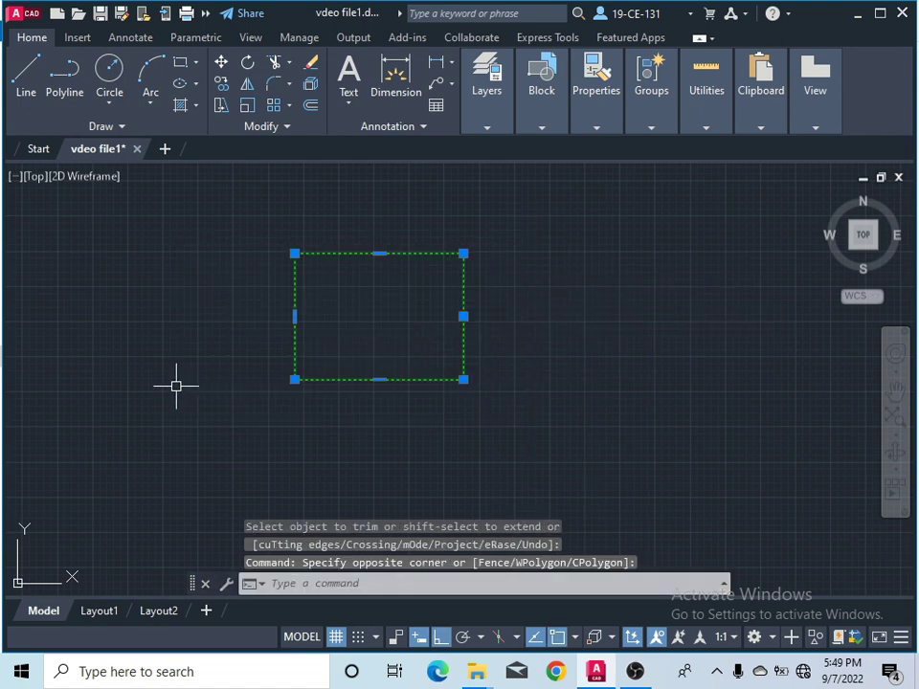
text(j)
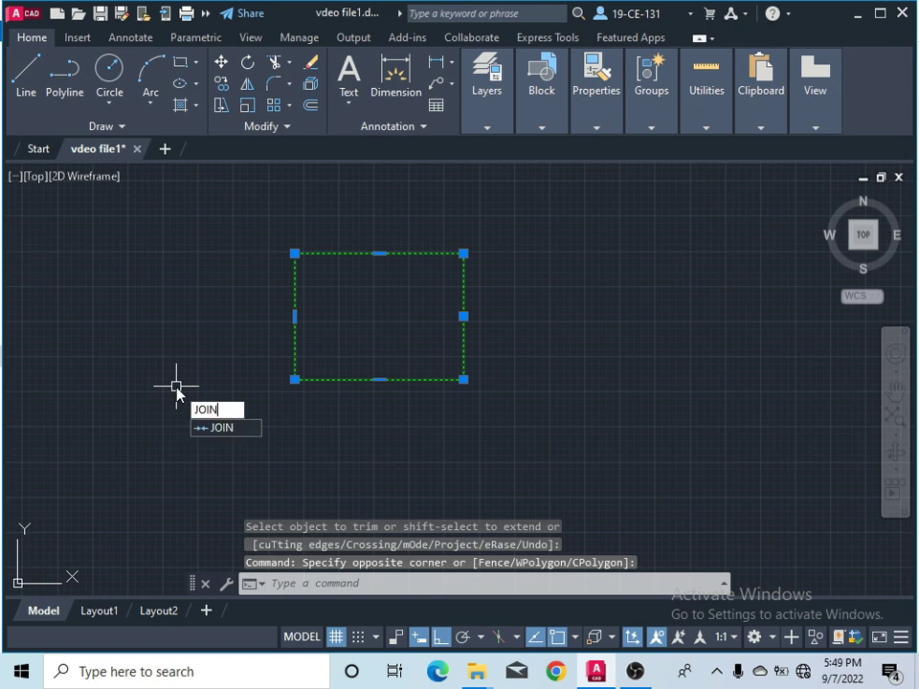
key(Return)
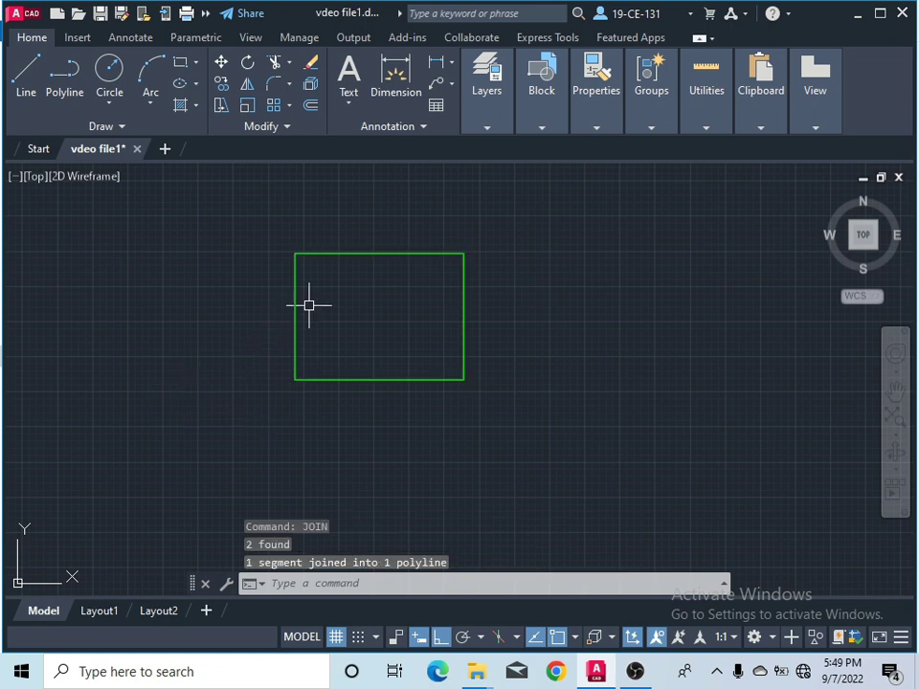
Draw a rectangle 3" long and 9" wide against the closed end of the small entrance wall block
click(179, 69)
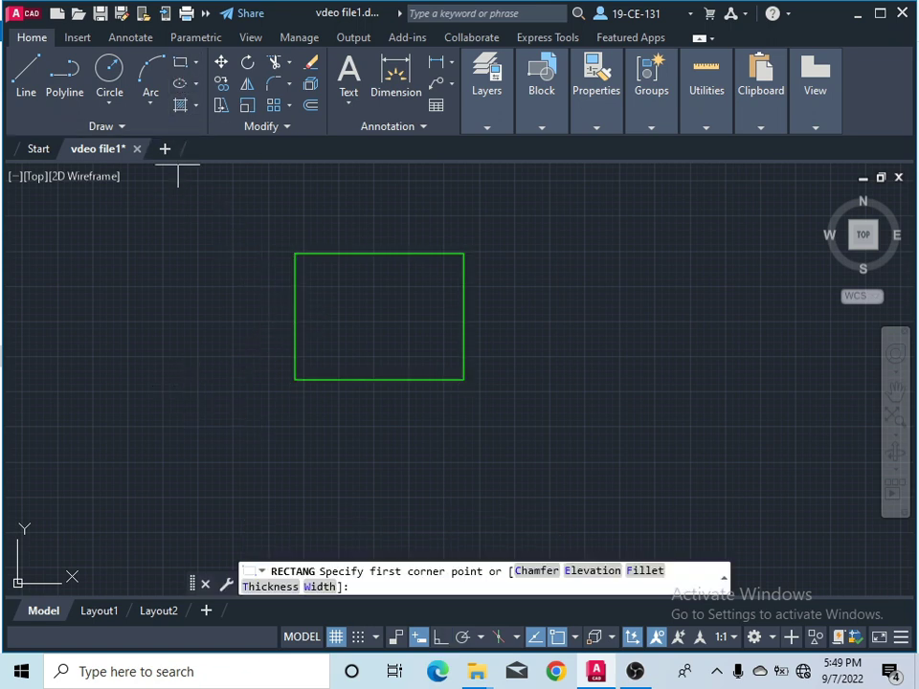
click(463, 252)
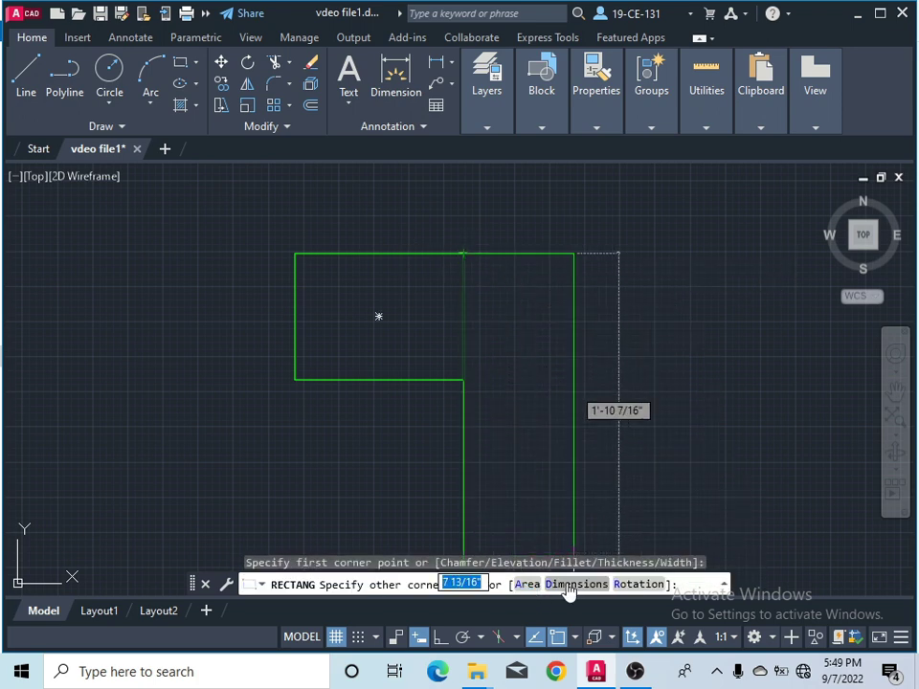
text(D)
key(Return)
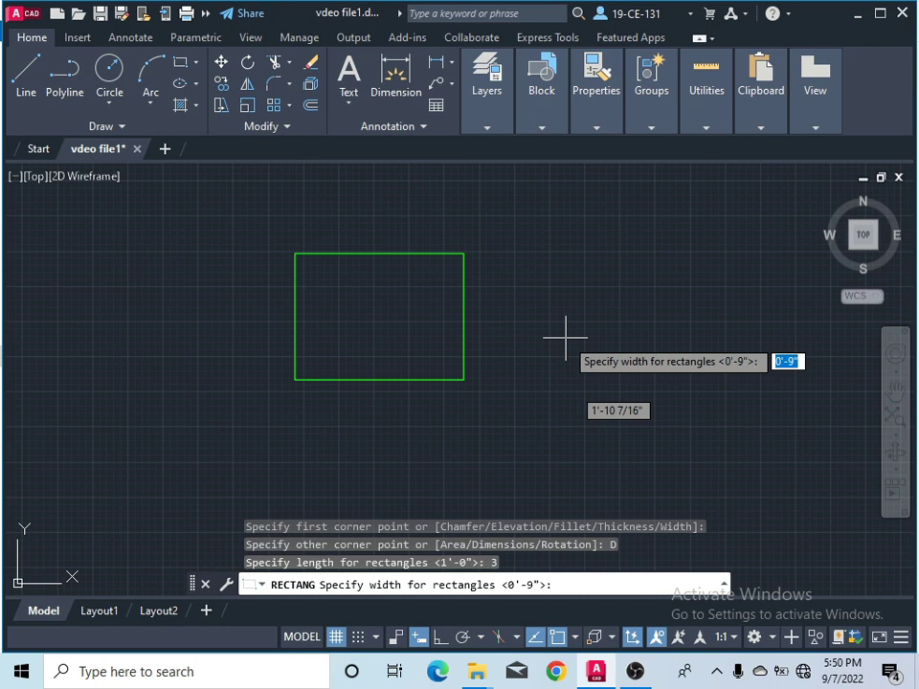
key(Return)
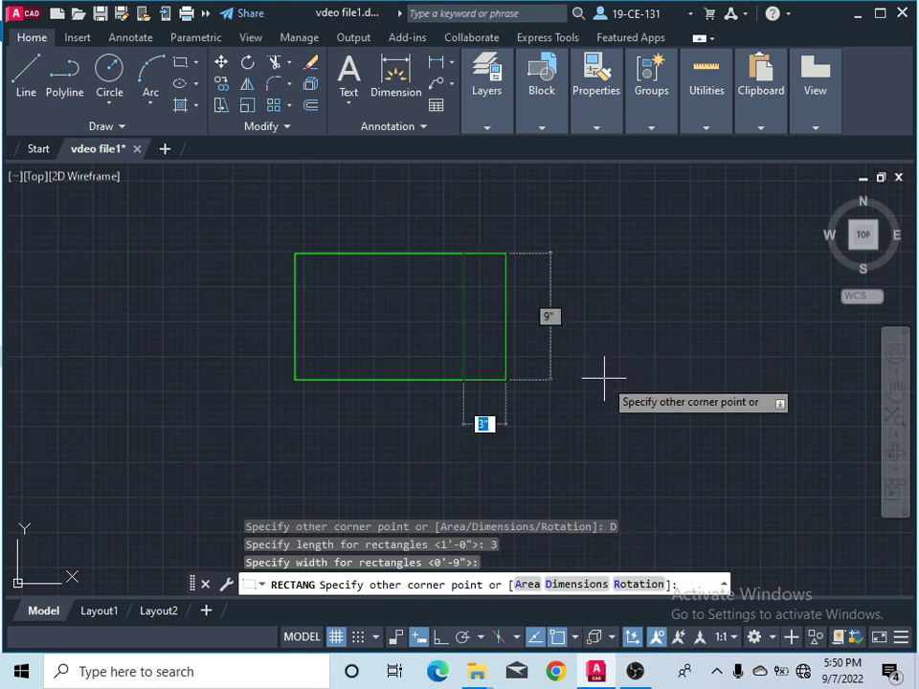
click(536, 336)
Switch the view of the wall plan from top to SW Isometric
scroll(521, 343, down, 4)
scroll(529, 392, down, 4)
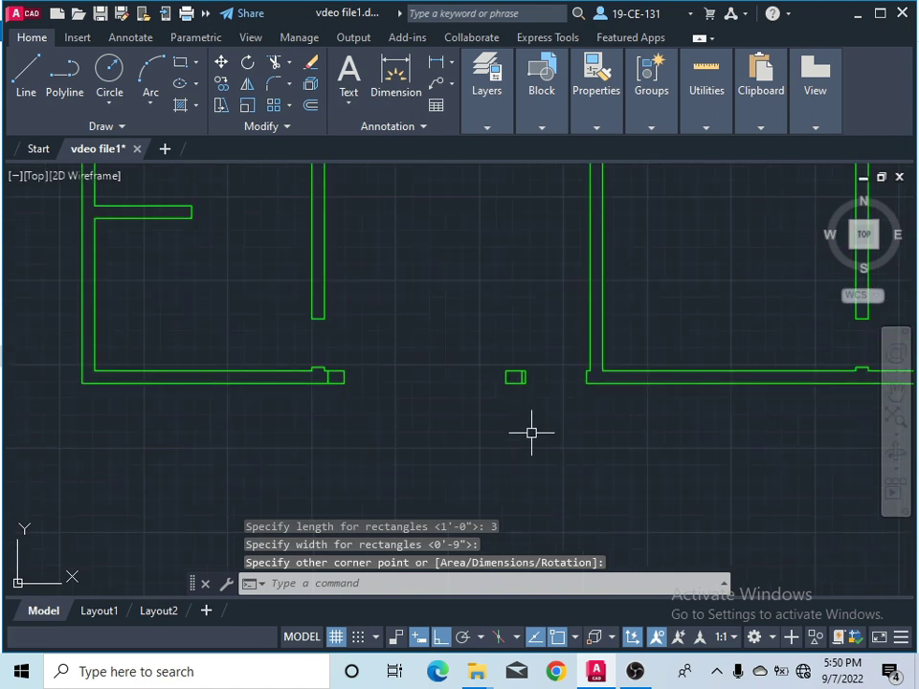
scroll(468, 411, down, 4)
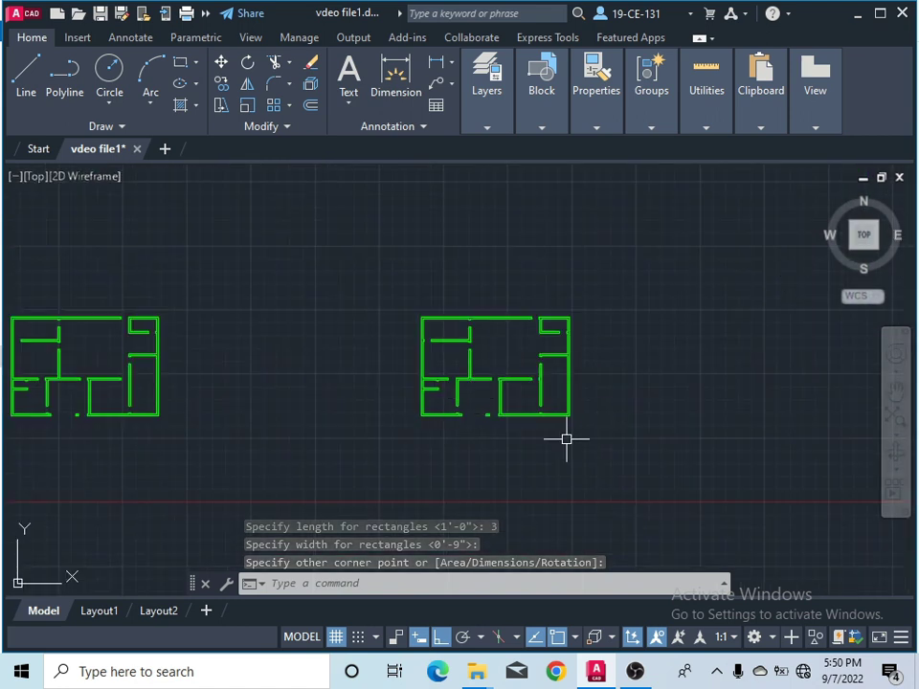
scroll(503, 427, up, 4)
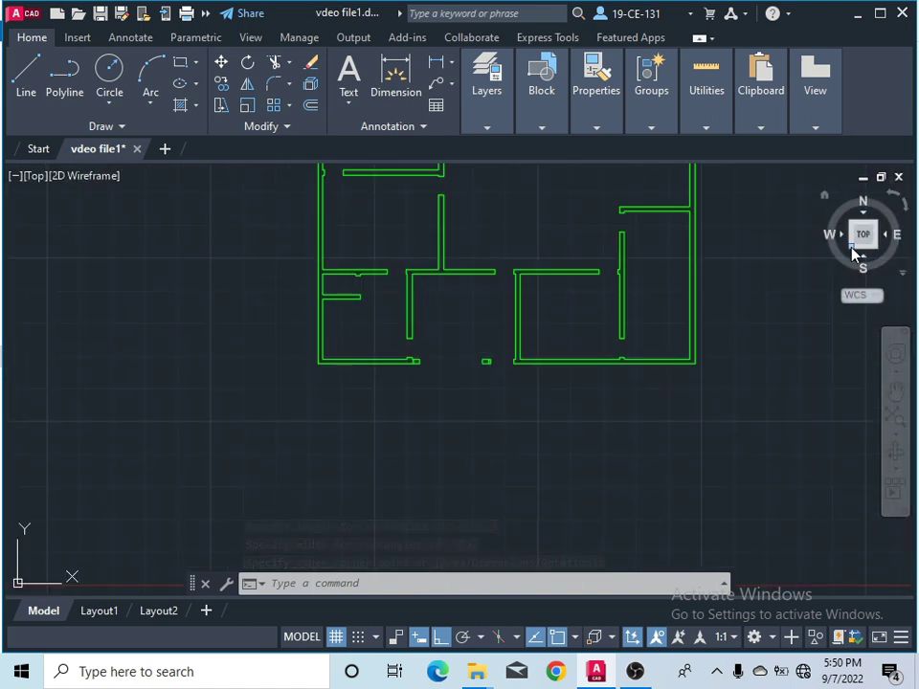
click(851, 247)
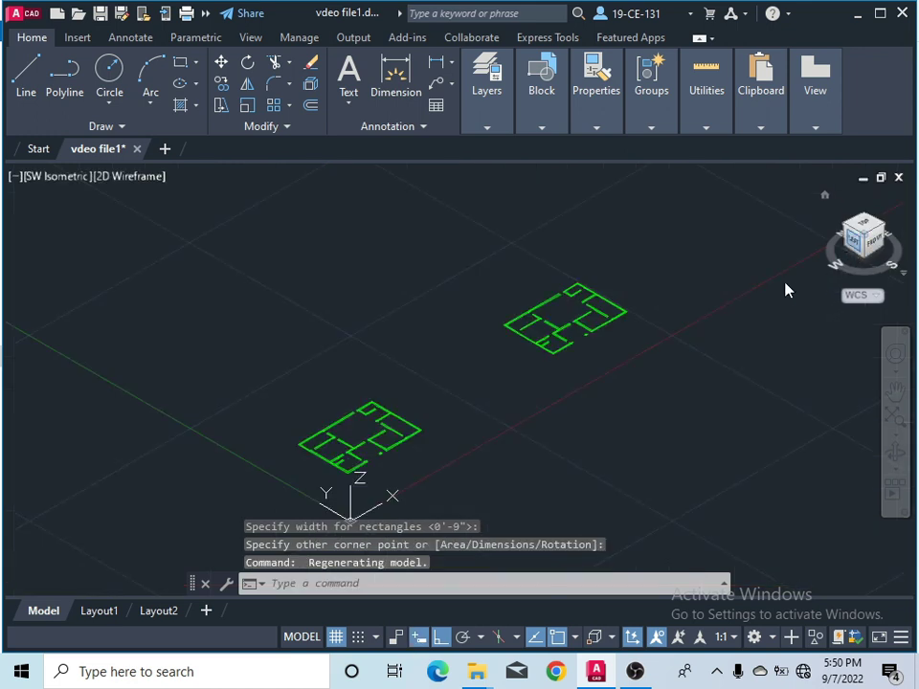
scroll(636, 318, up, 6)
scroll(459, 273, down, 3)
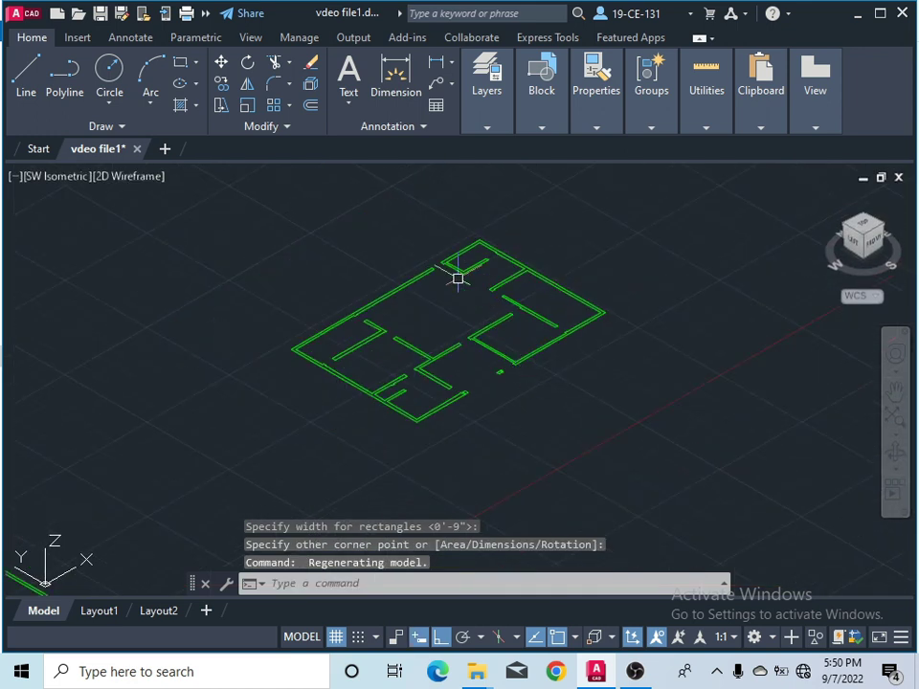
scroll(417, 254, up, 3)
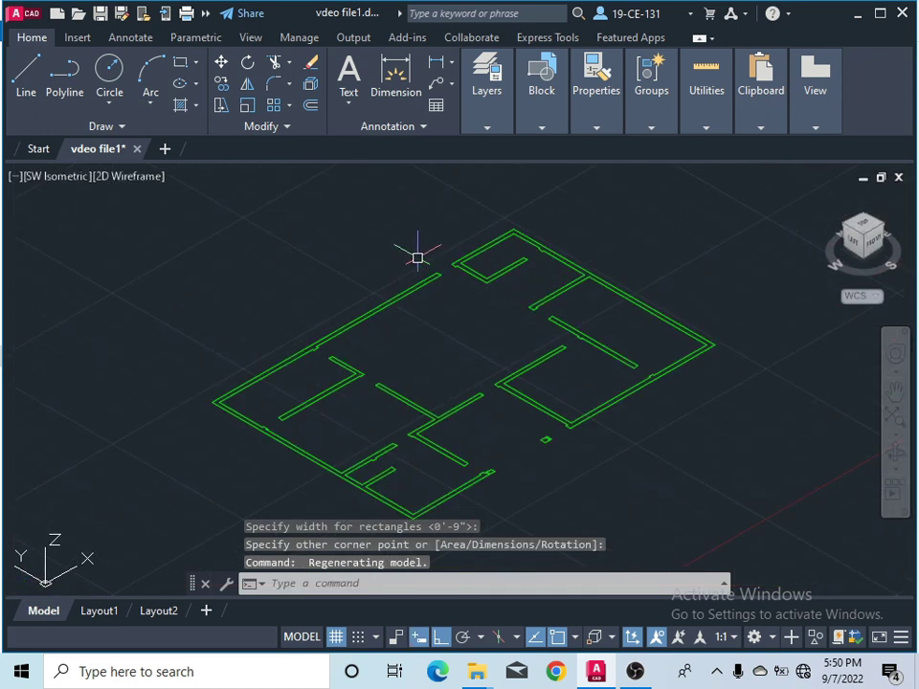
Change the workspace to 3D Modeling
click(772, 638)
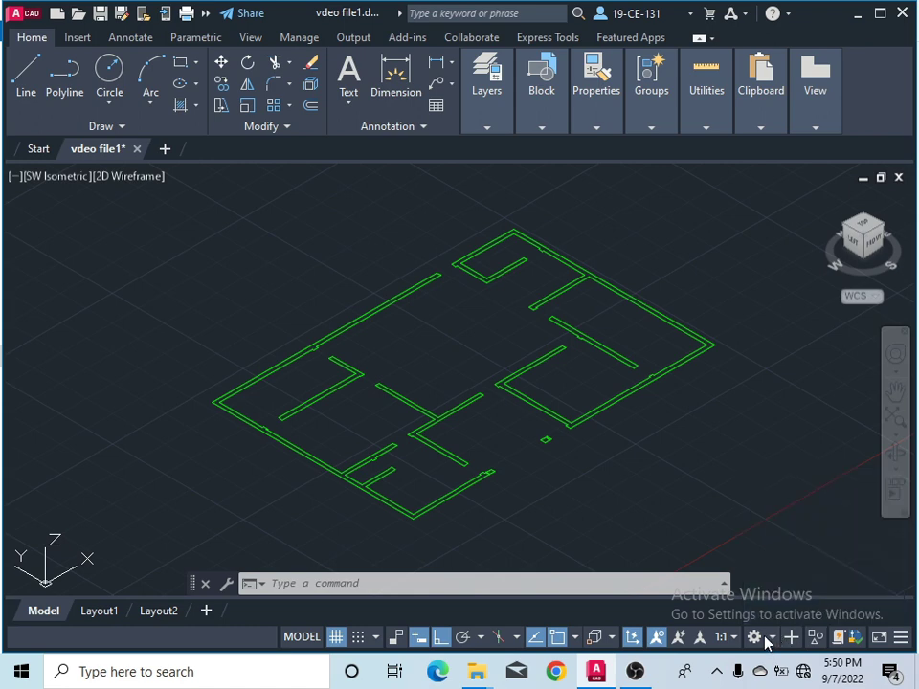
click(784, 525)
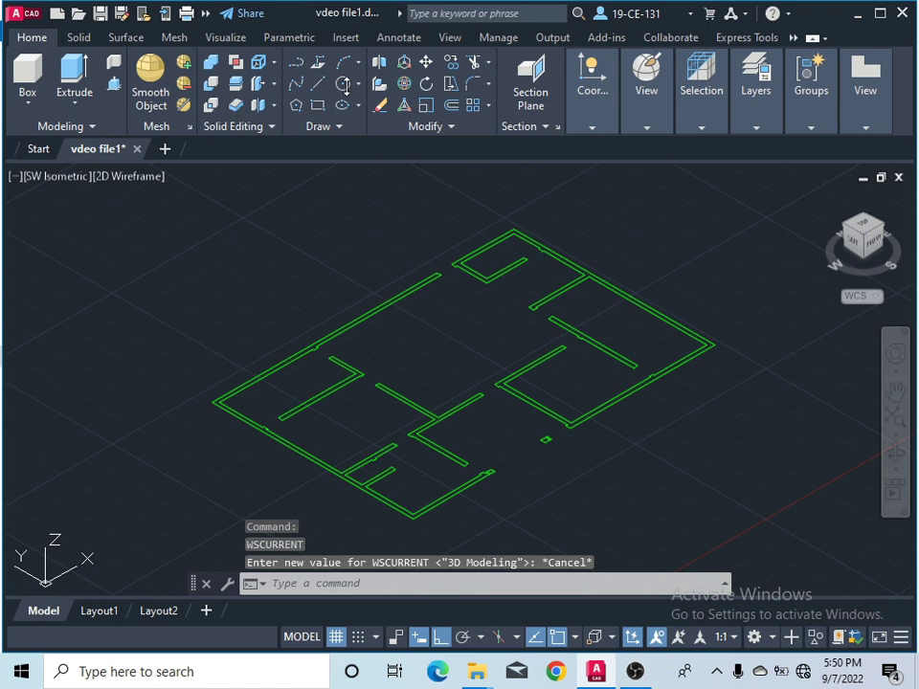
click(71, 105)
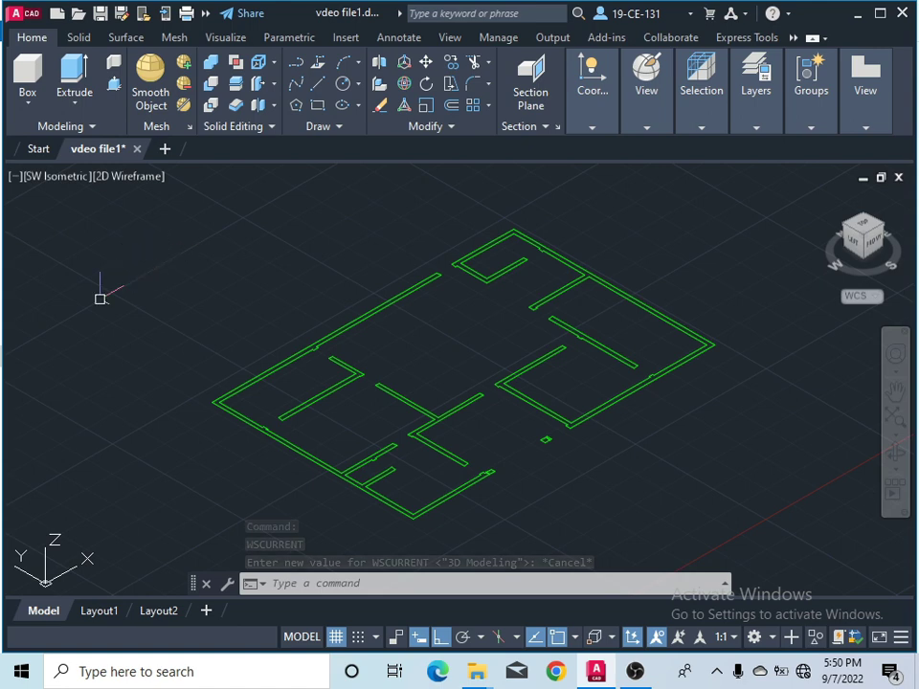
click(89, 304)
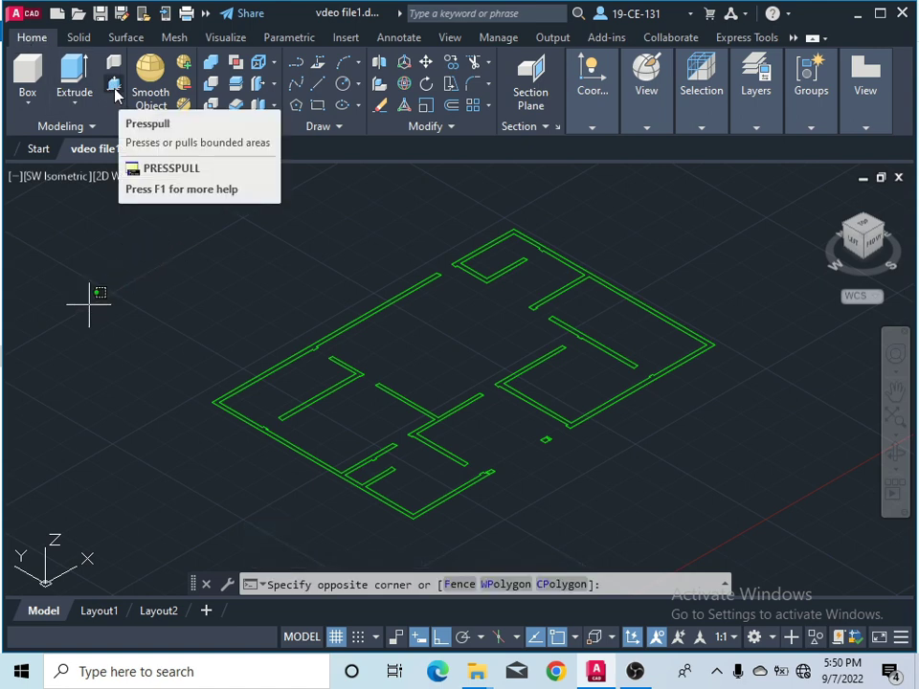
Start Presspull with the Multiple option and select the outer and interior wall outlines of the floor plan
click(112, 91)
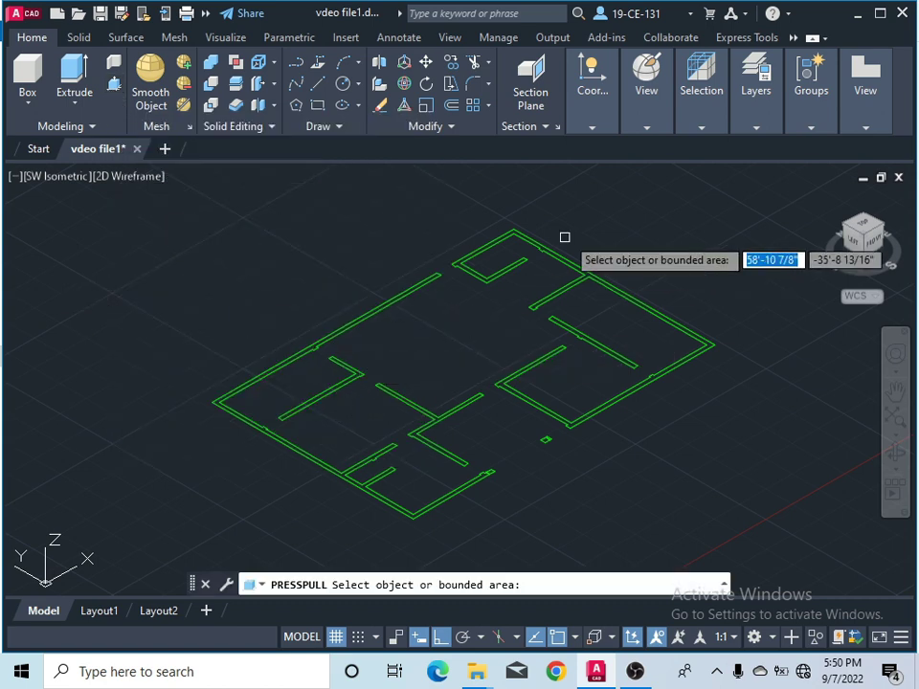
click(625, 292)
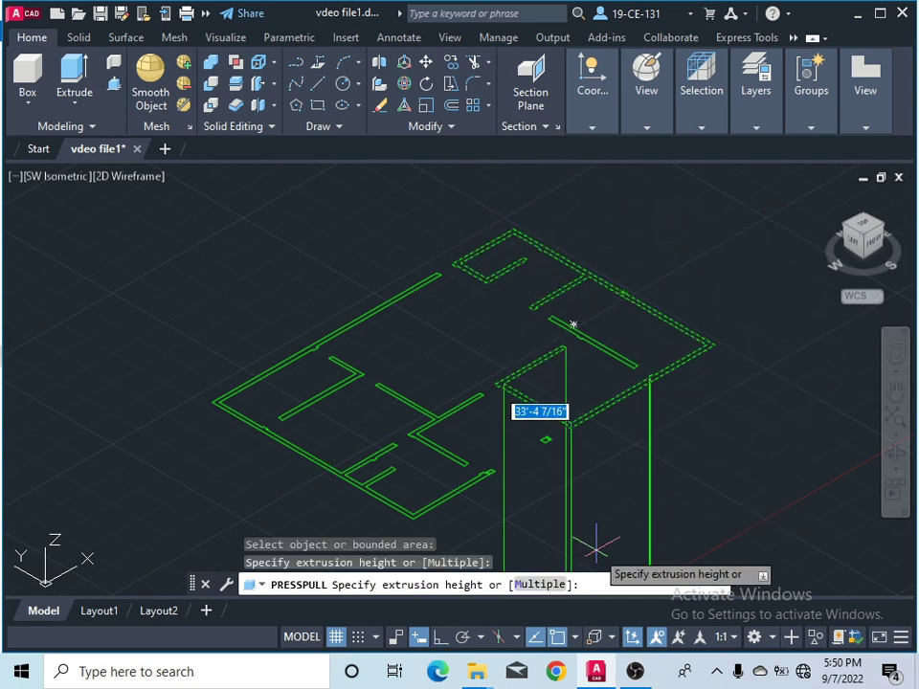
click(539, 586)
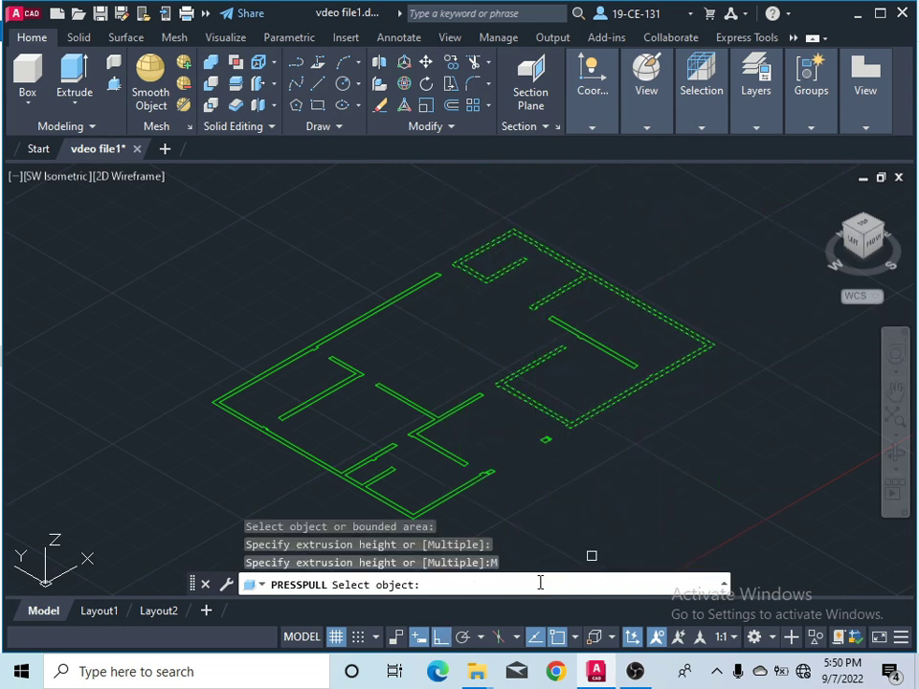
click(596, 346)
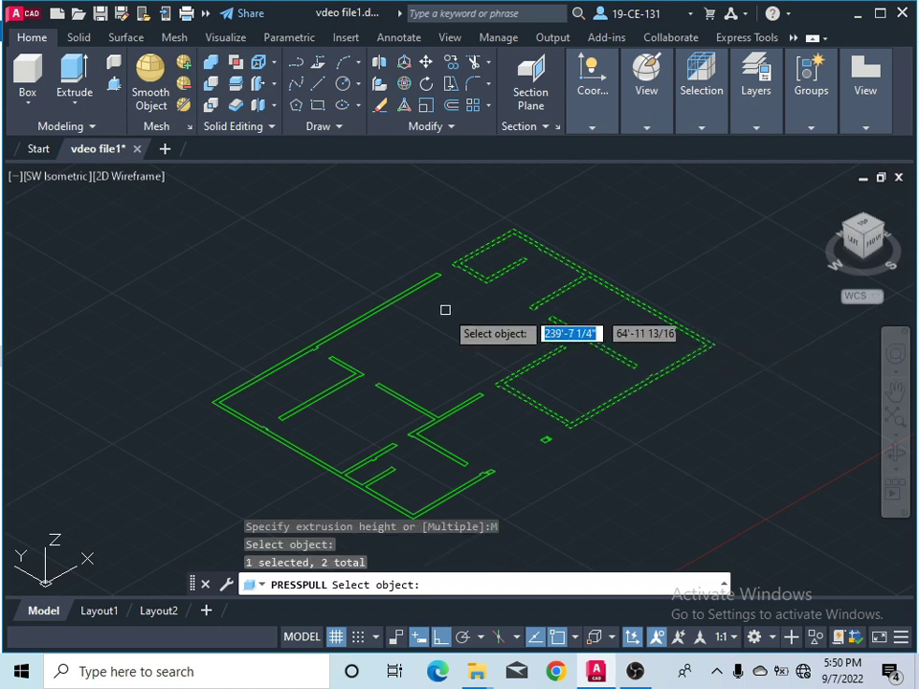
click(379, 305)
click(336, 373)
click(337, 394)
click(398, 392)
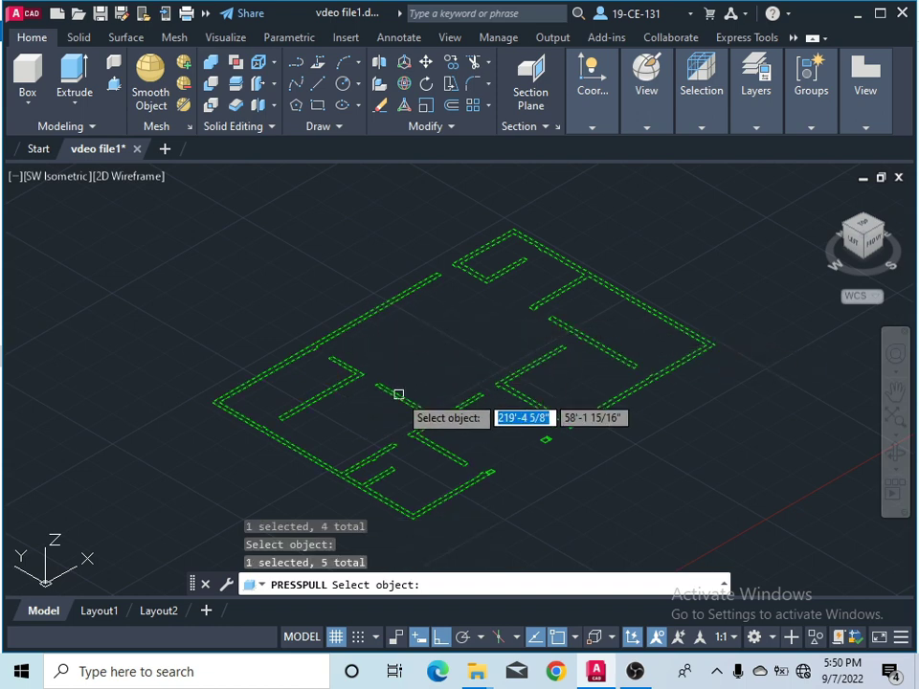
Add the small rectangle at the entrance wall block to the Presspull selection and extrude all selected outlines to 10'
scroll(551, 449, up, 2)
scroll(552, 450, up, 5)
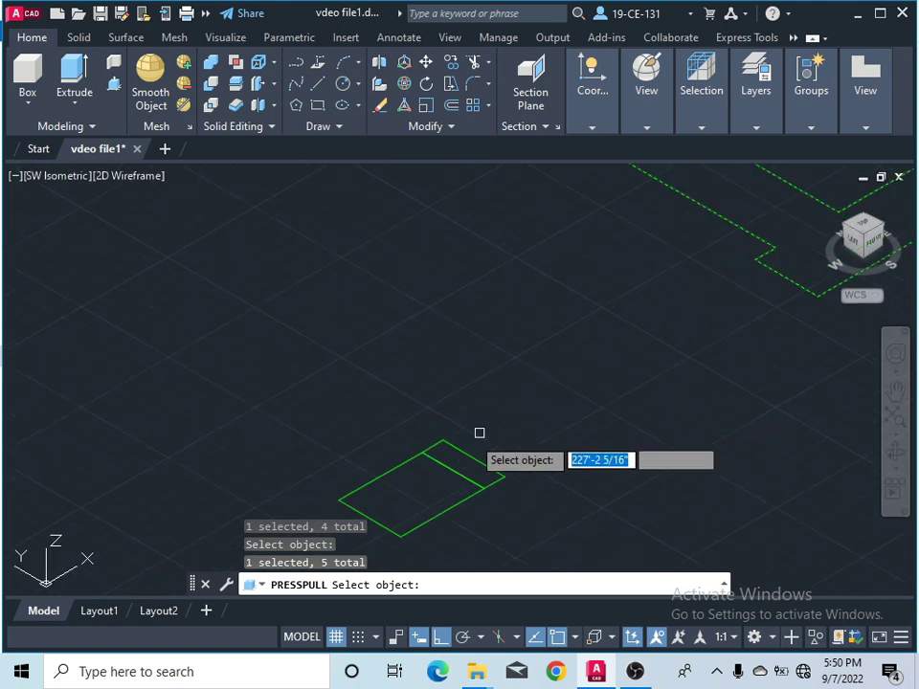
click(463, 458)
scroll(463, 458, down, 7)
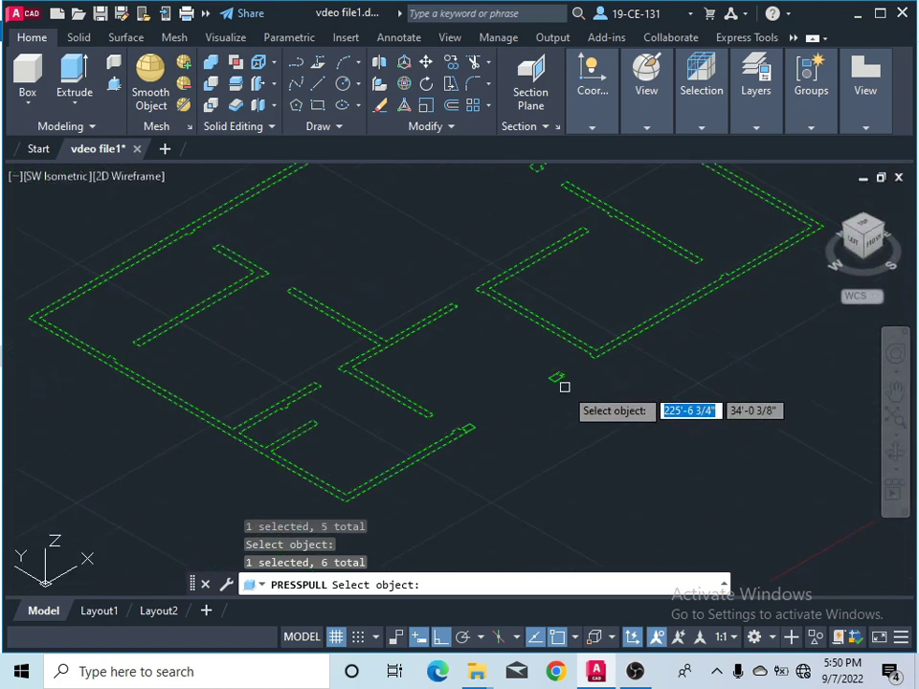
scroll(508, 394, up, 1)
scroll(482, 323, up, 2)
key(Return)
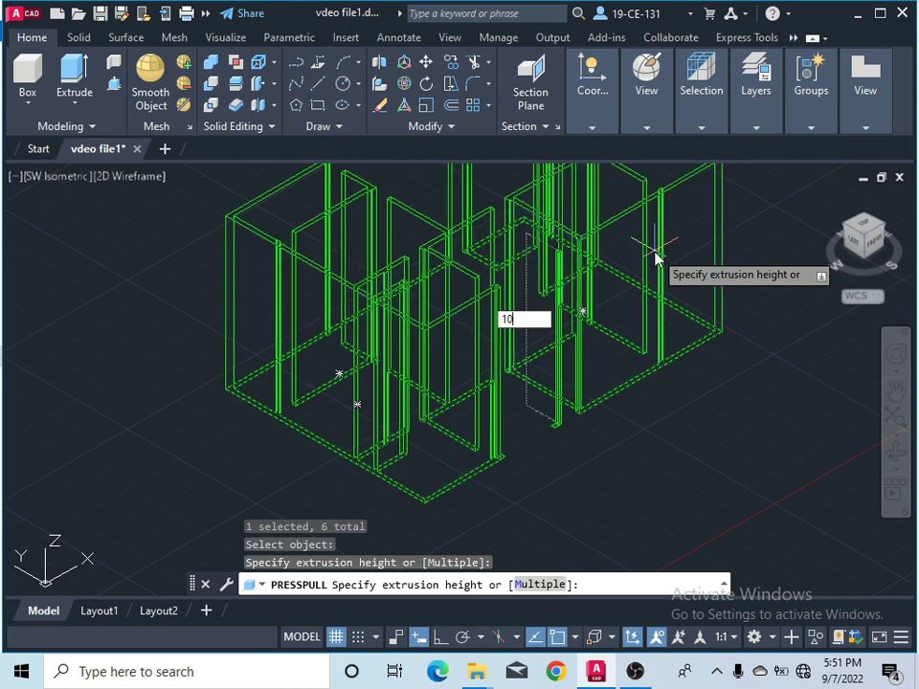
key(Return)
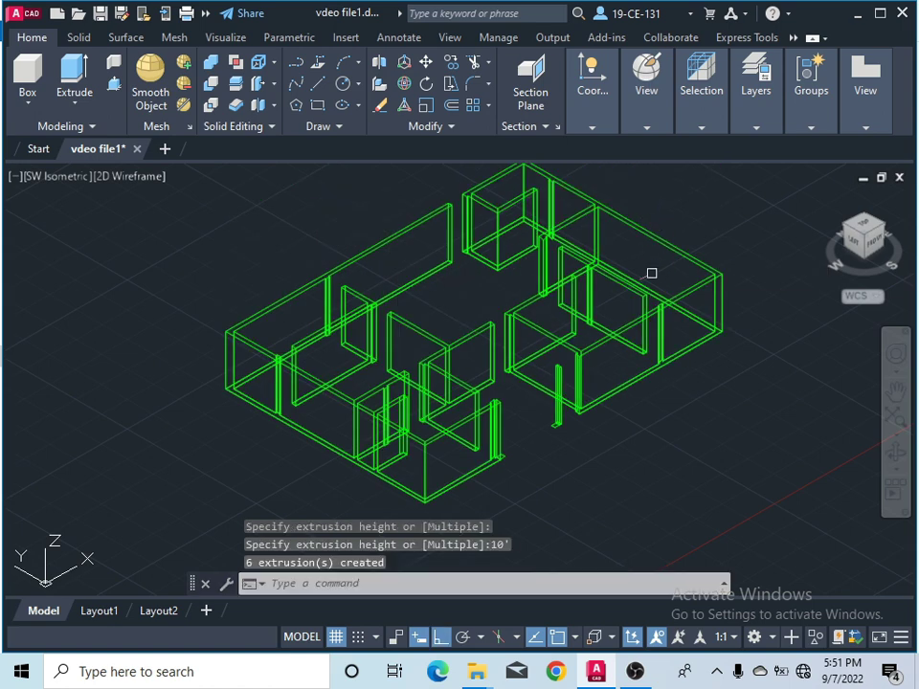
Apply the Conceptual visual style to the extruded wall model
scroll(595, 374, down, 2)
scroll(704, 271, up, 2)
scroll(687, 287, down, 2)
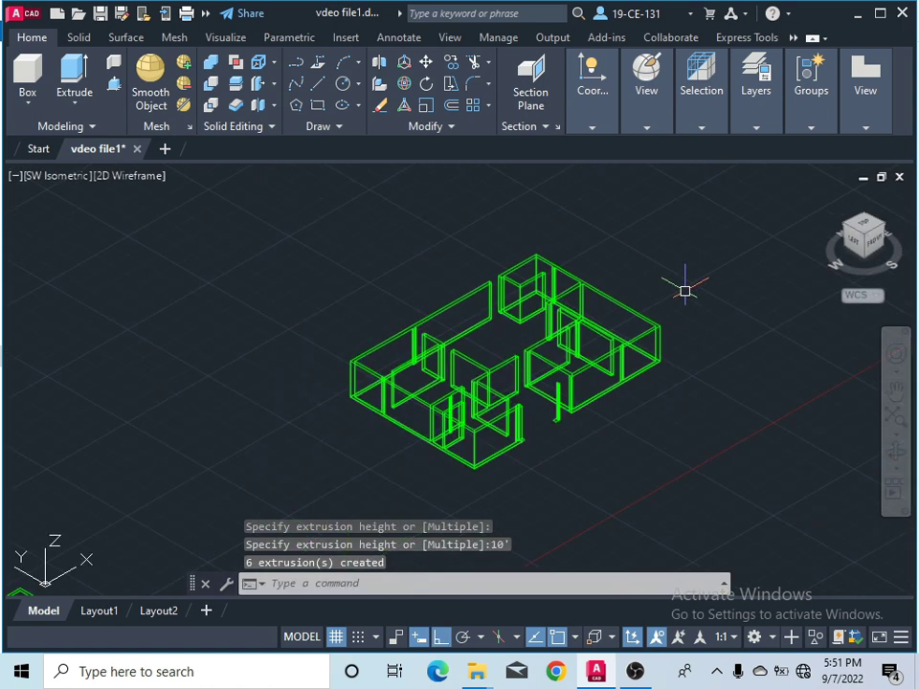
scroll(604, 330, up, 2)
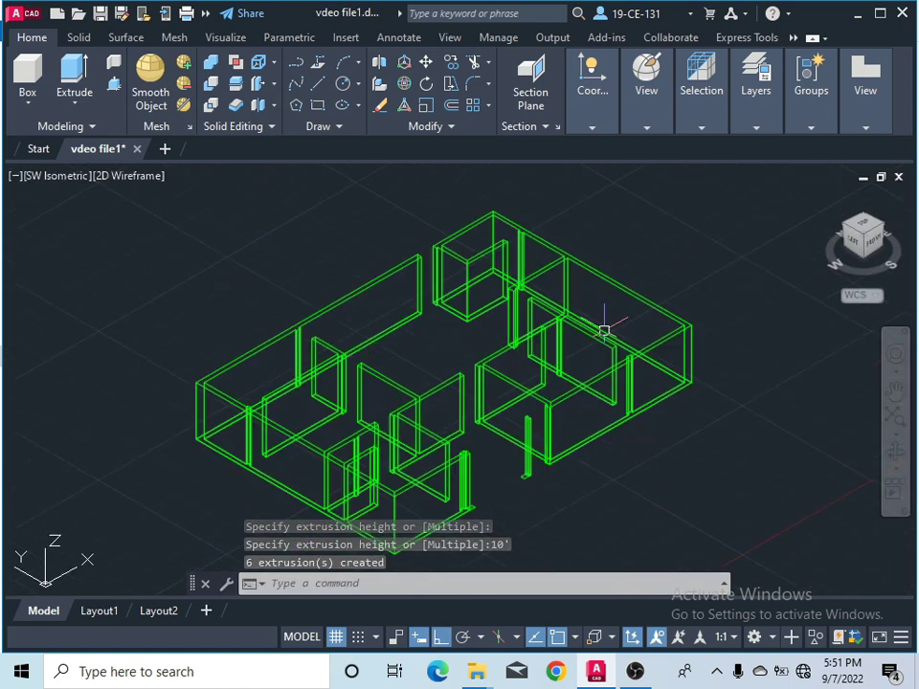
click(213, 39)
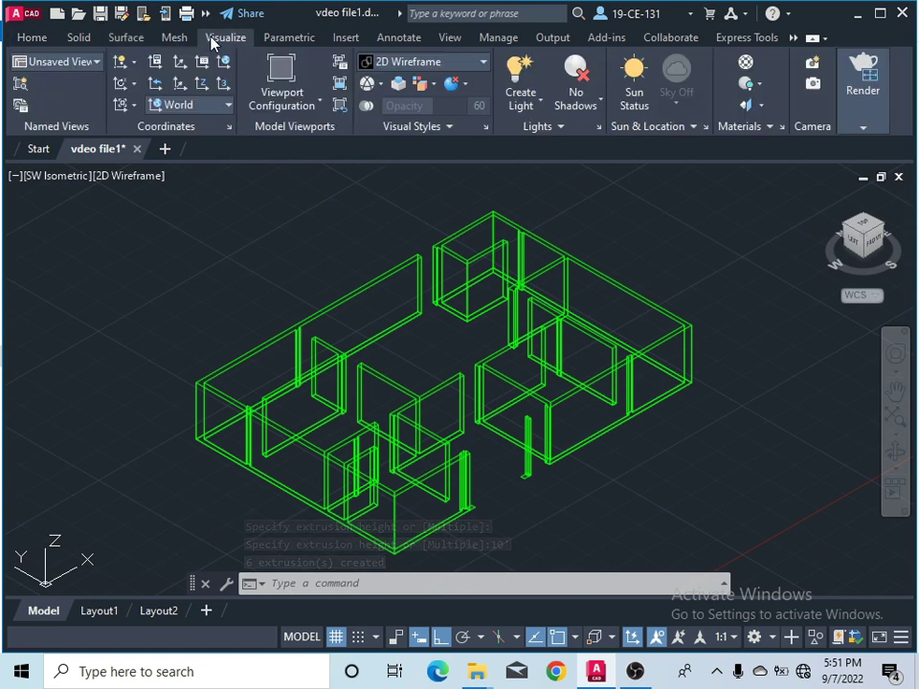
click(456, 65)
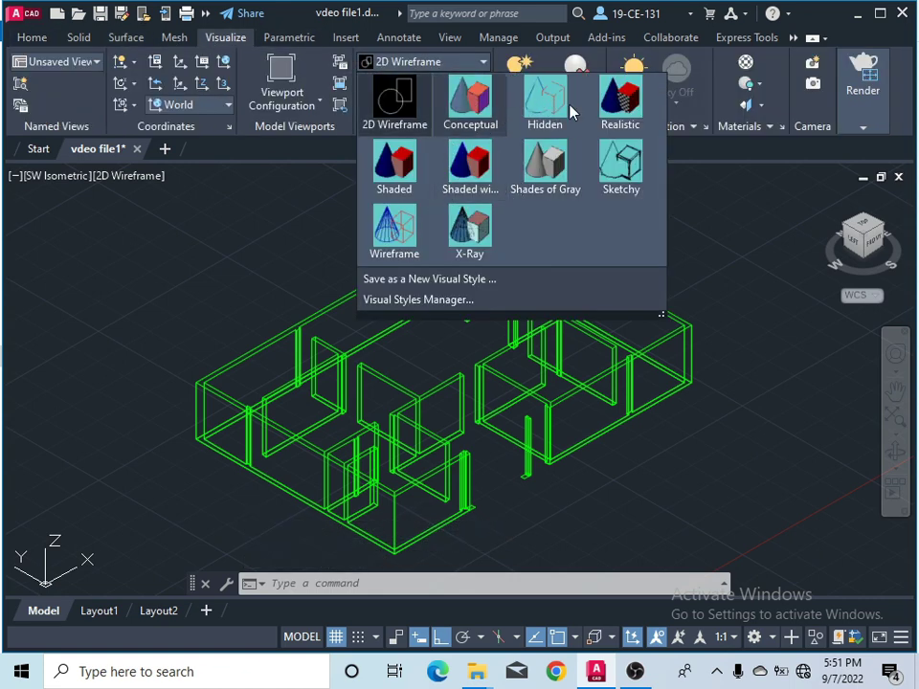
click(493, 120)
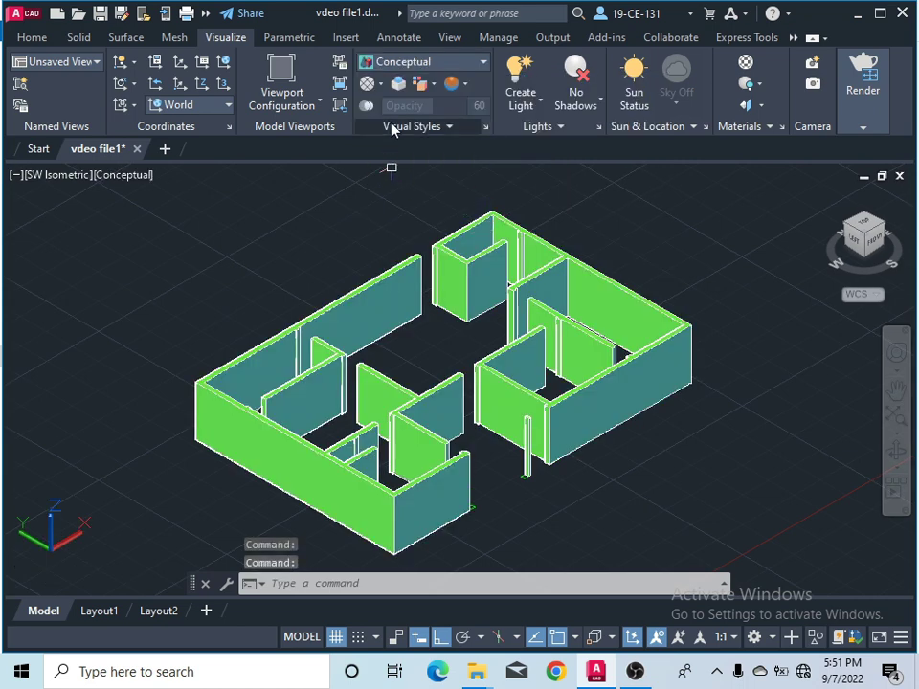
Set the wall model's visual style to Shaded with edges
click(465, 65)
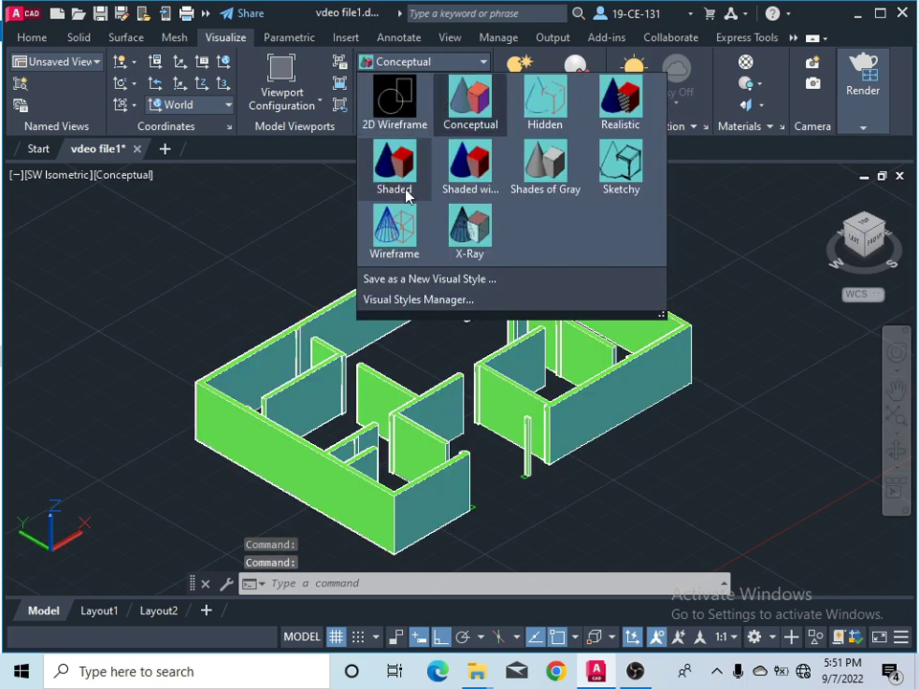
click(393, 182)
click(481, 62)
click(392, 164)
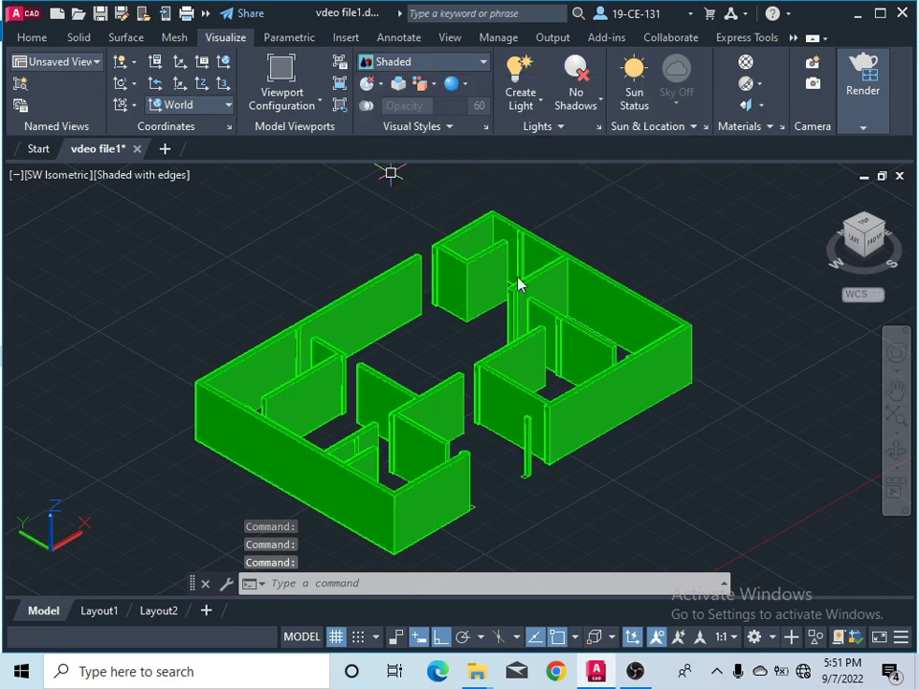
click(743, 272)
click(763, 372)
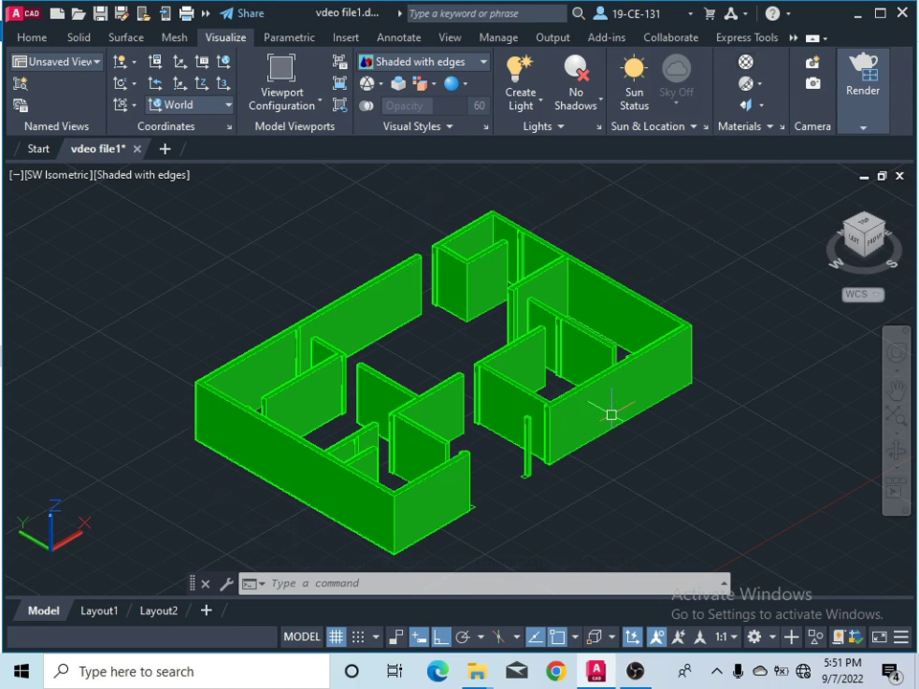
Change the Walls layer's colour to index colour 40
click(32, 38)
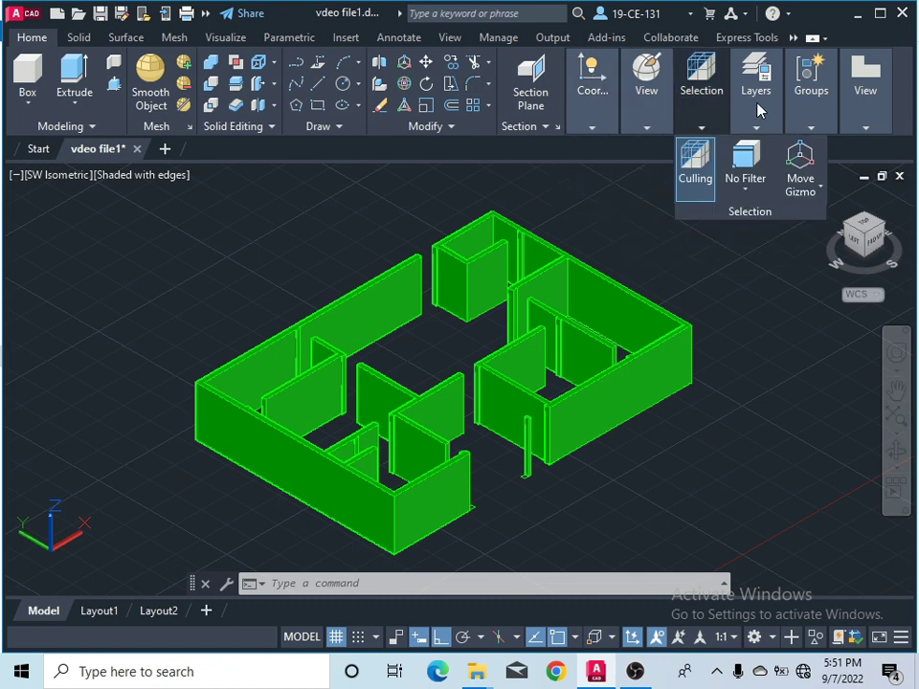
mouse_move(763, 117)
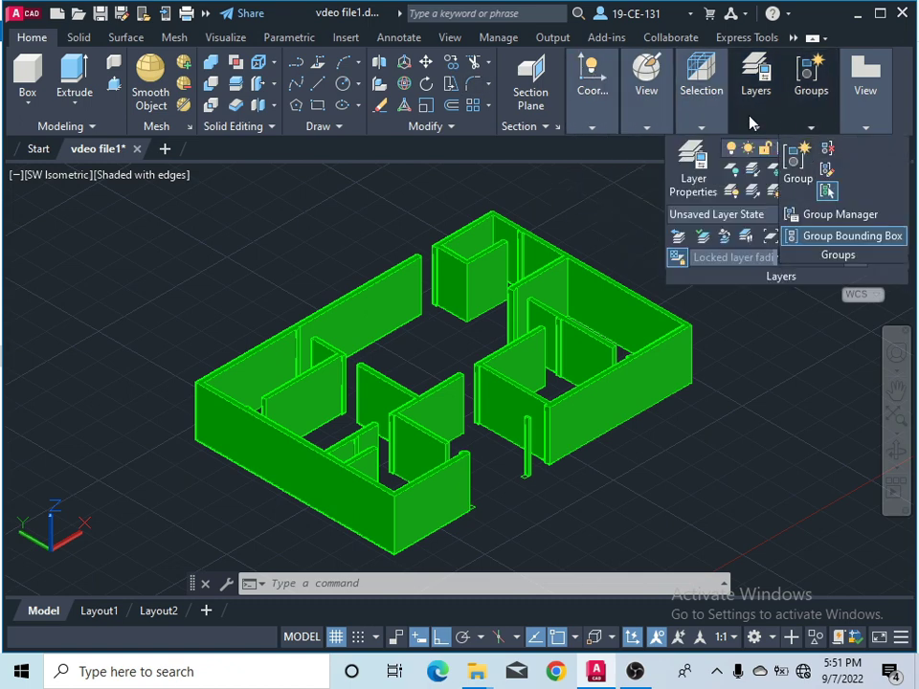
click(807, 148)
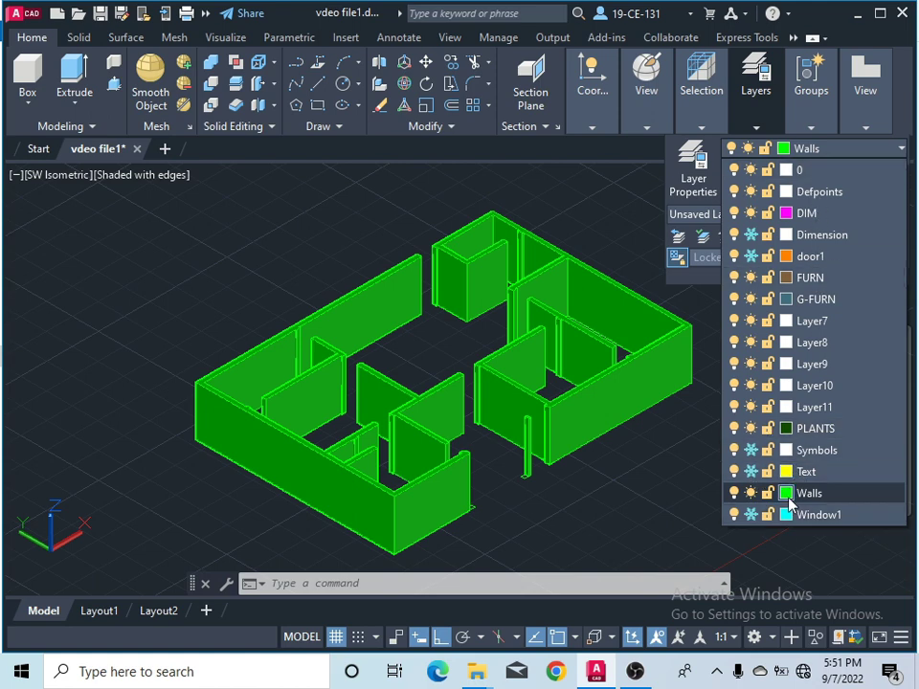
click(787, 495)
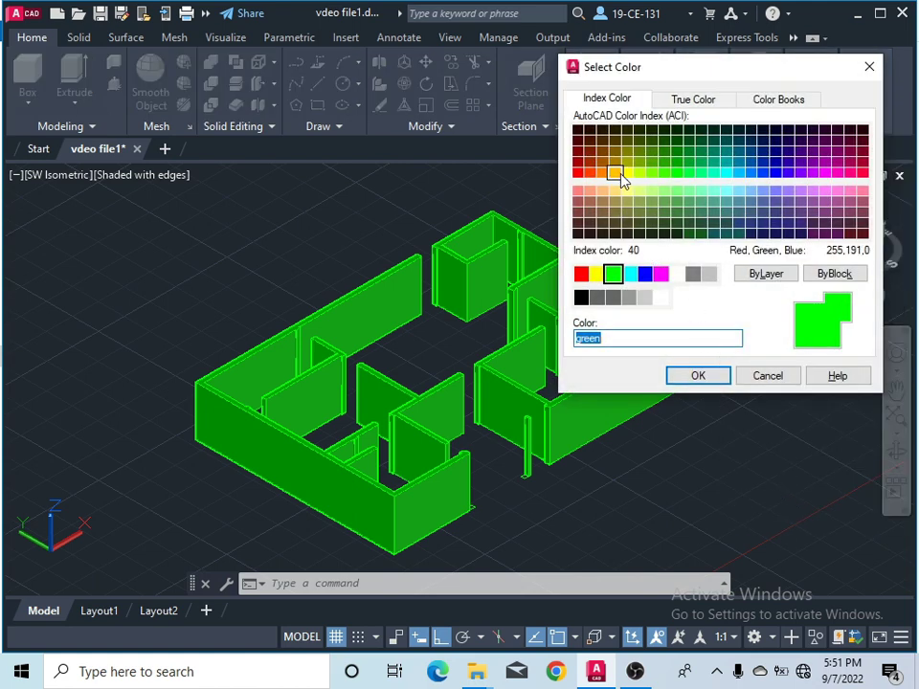
click(605, 165)
click(616, 174)
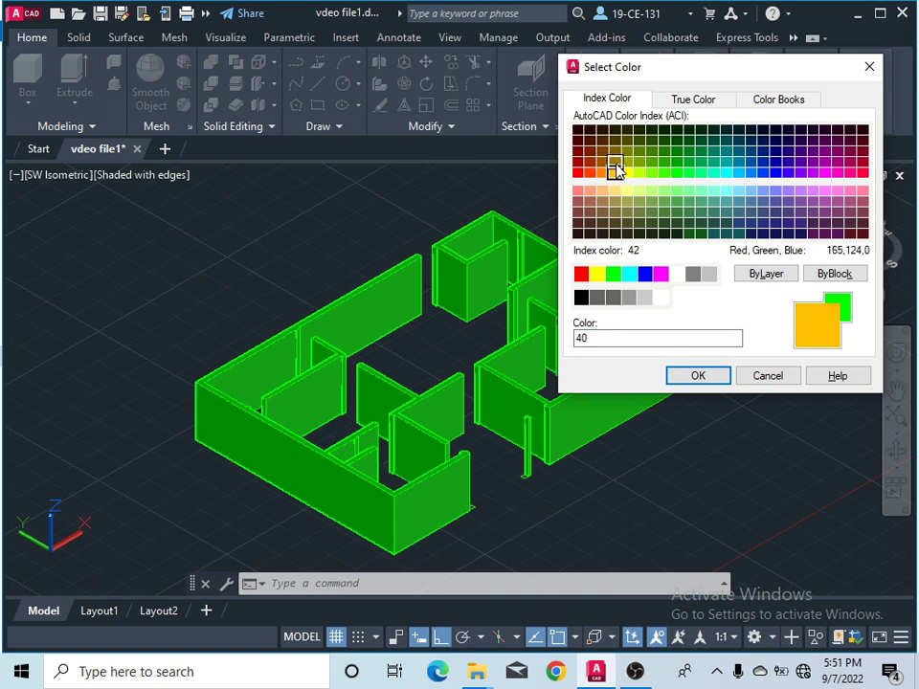
click(709, 381)
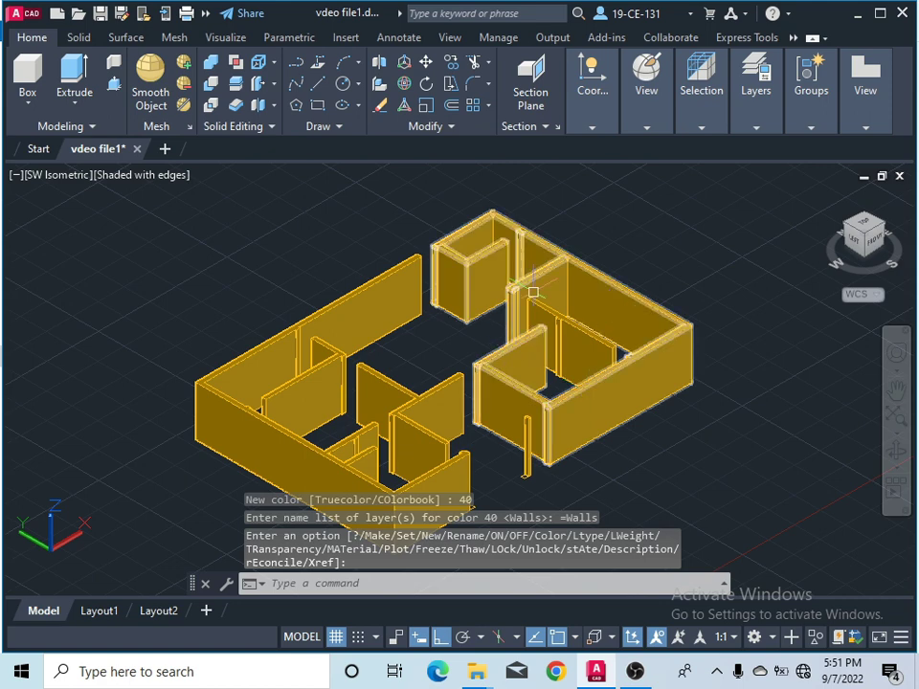
Change the Walls layer's colour to the orange index colour 30
mouse_move(811, 95)
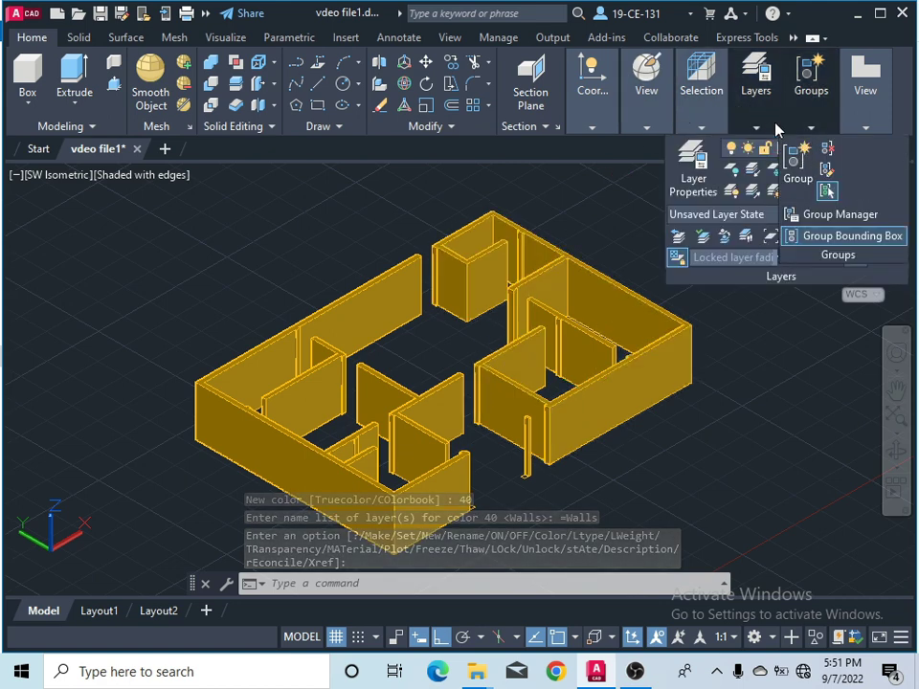
click(830, 151)
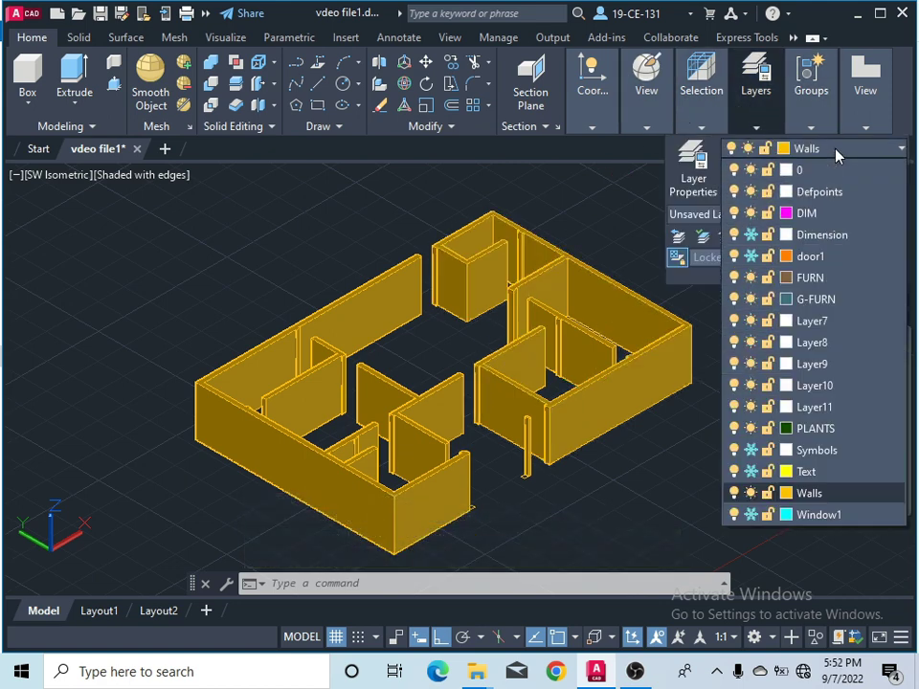
click(788, 493)
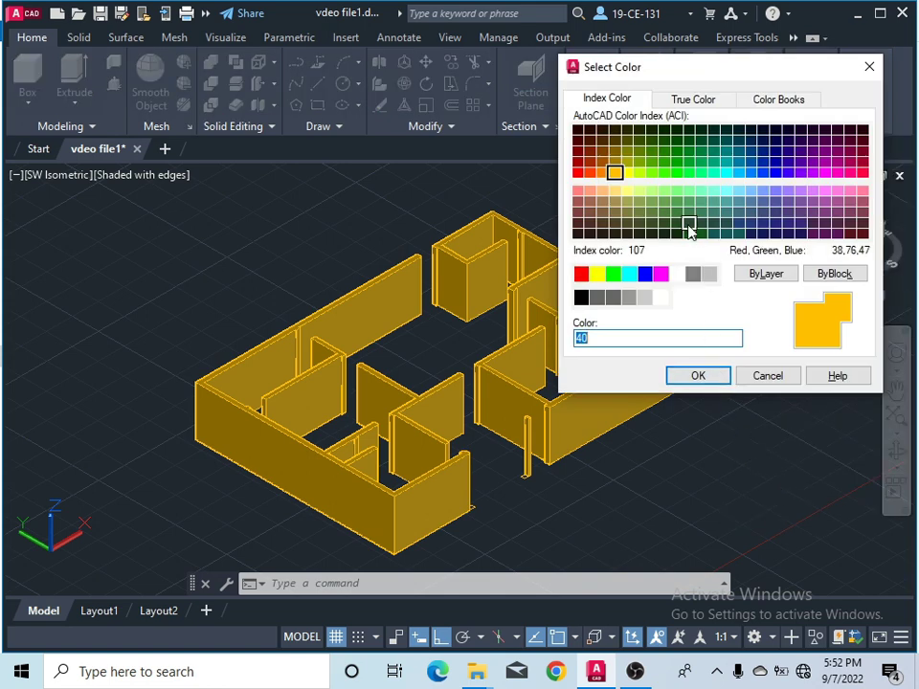
click(590, 163)
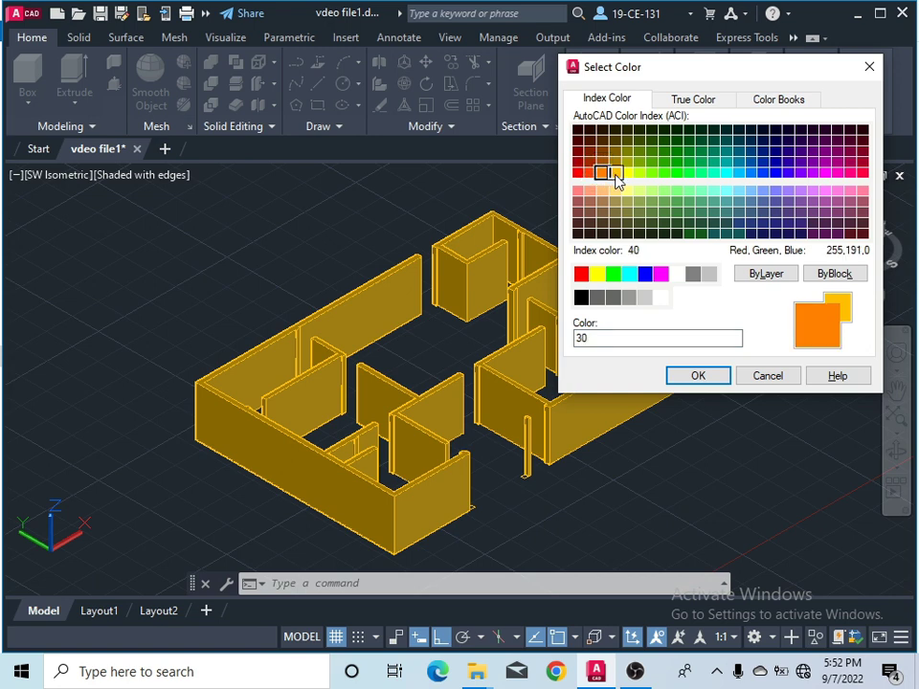
click(705, 377)
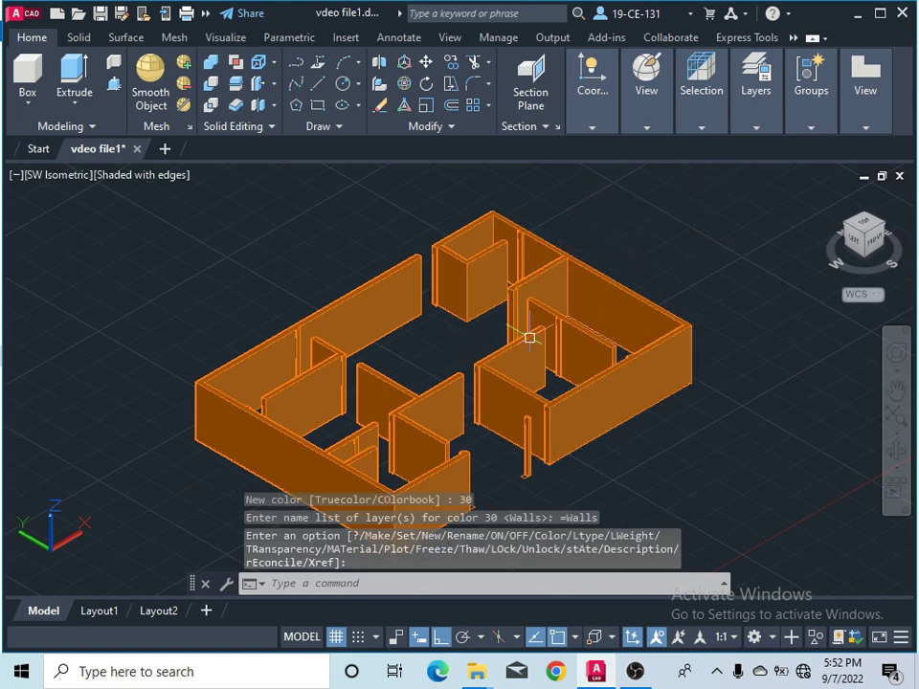
Start Copy Edges and select the short top edge at the wall corner beside the central opening
scroll(411, 318, up, 5)
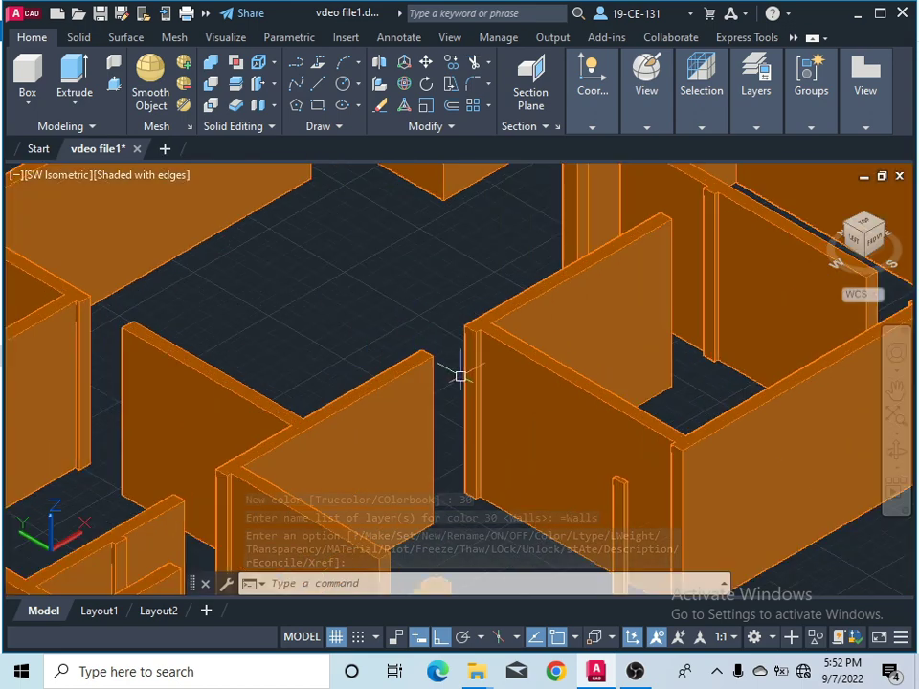
scroll(469, 379, up, 2)
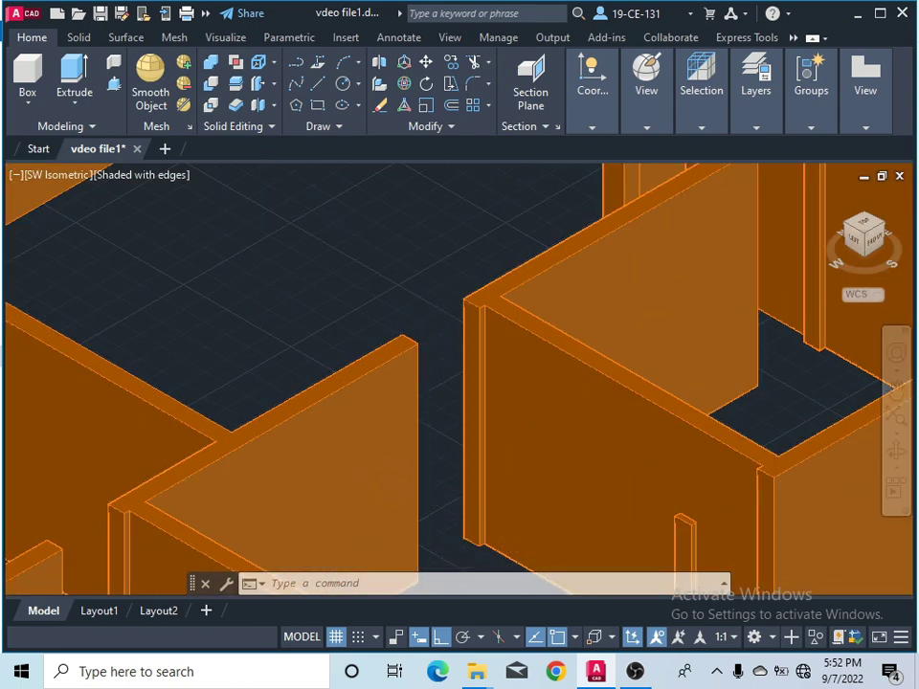
scroll(508, 301, down, 5)
scroll(508, 301, up, 5)
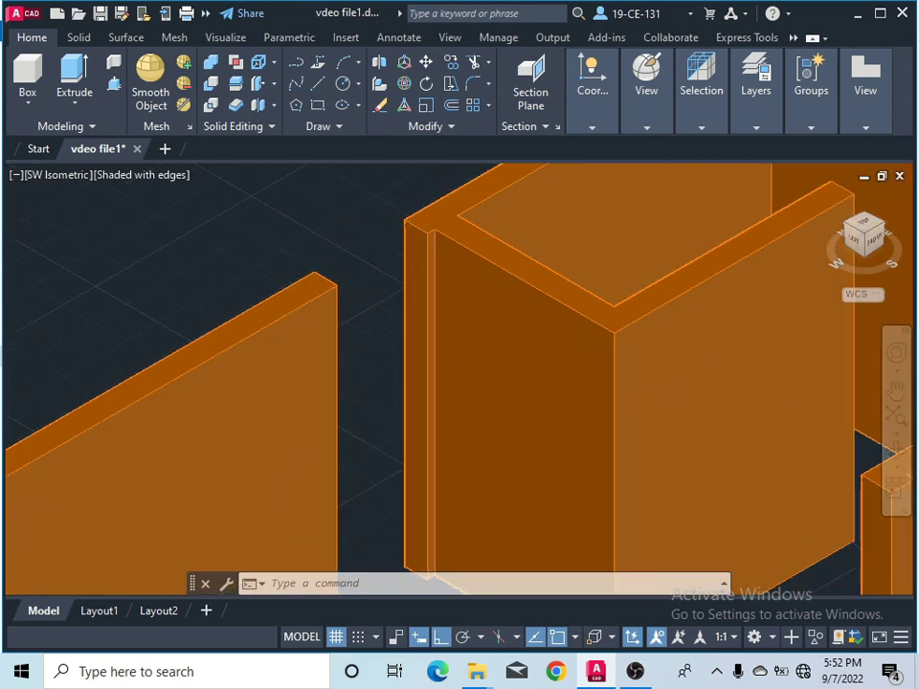
scroll(436, 206, down, 5)
scroll(473, 343, up, 6)
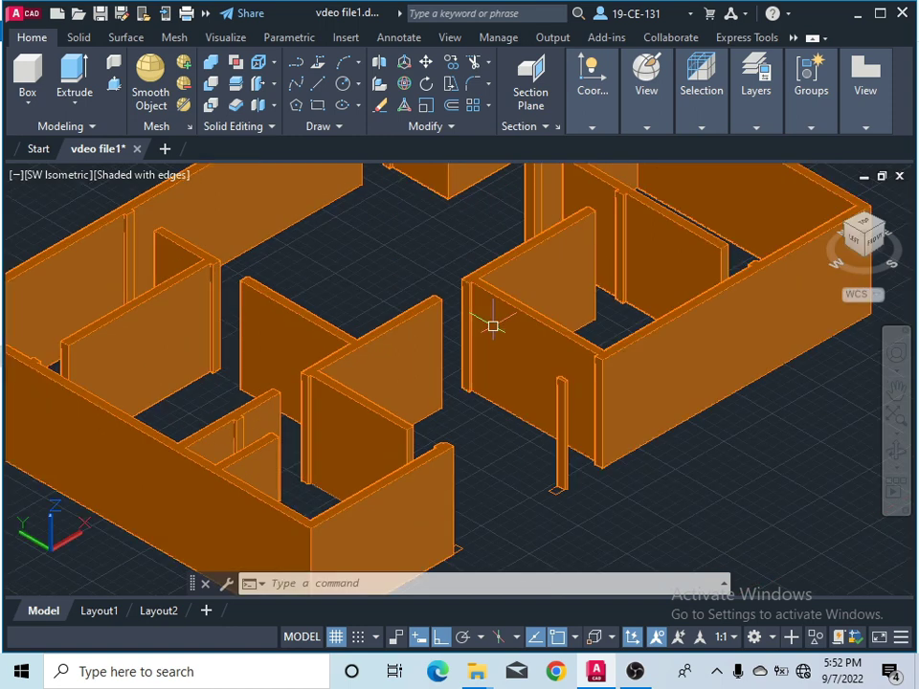
scroll(436, 352, down, 2)
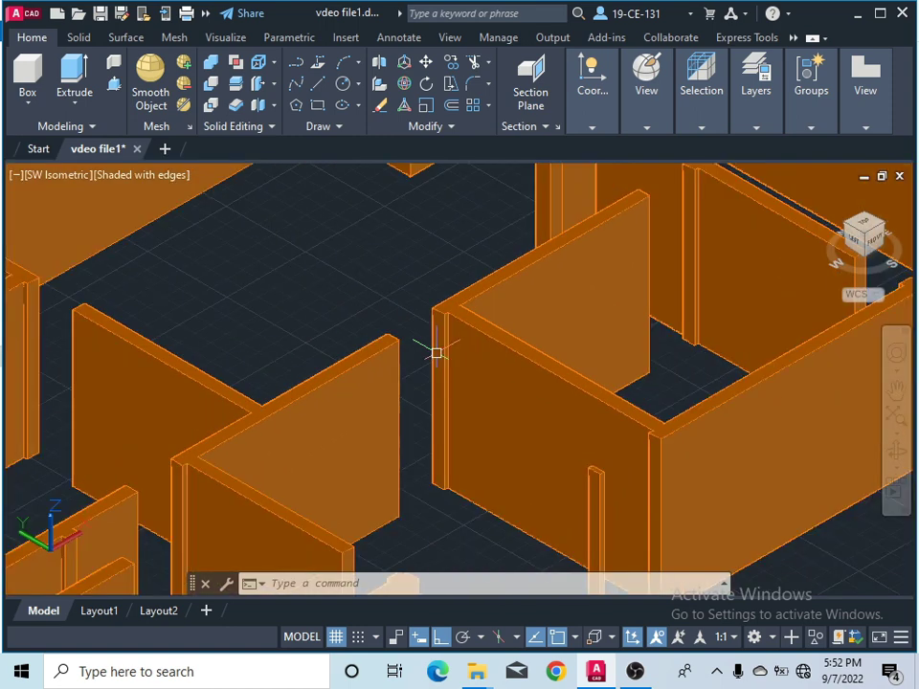
click(275, 65)
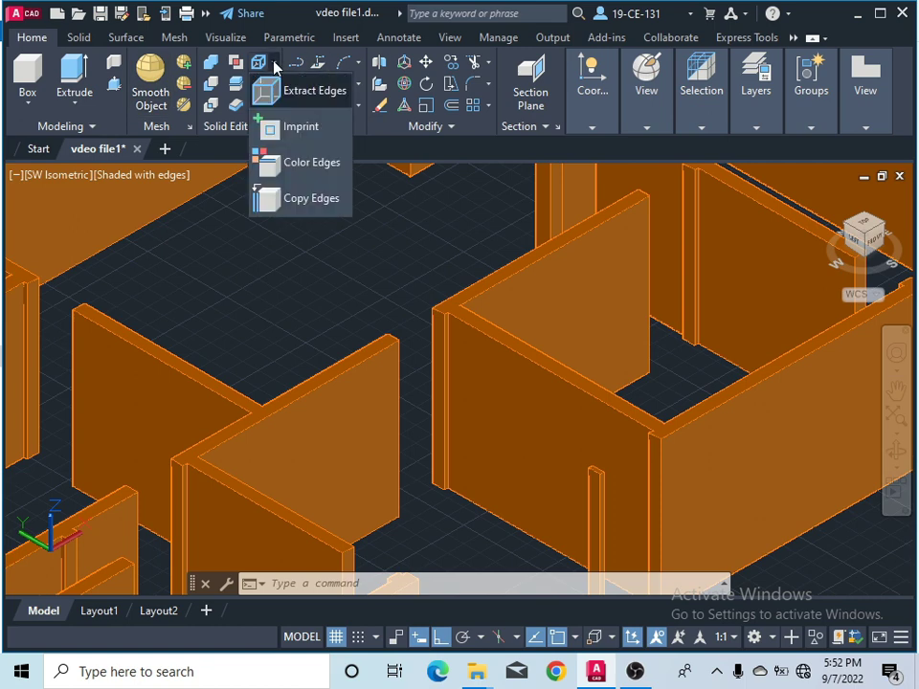
click(301, 200)
scroll(458, 322, up, 5)
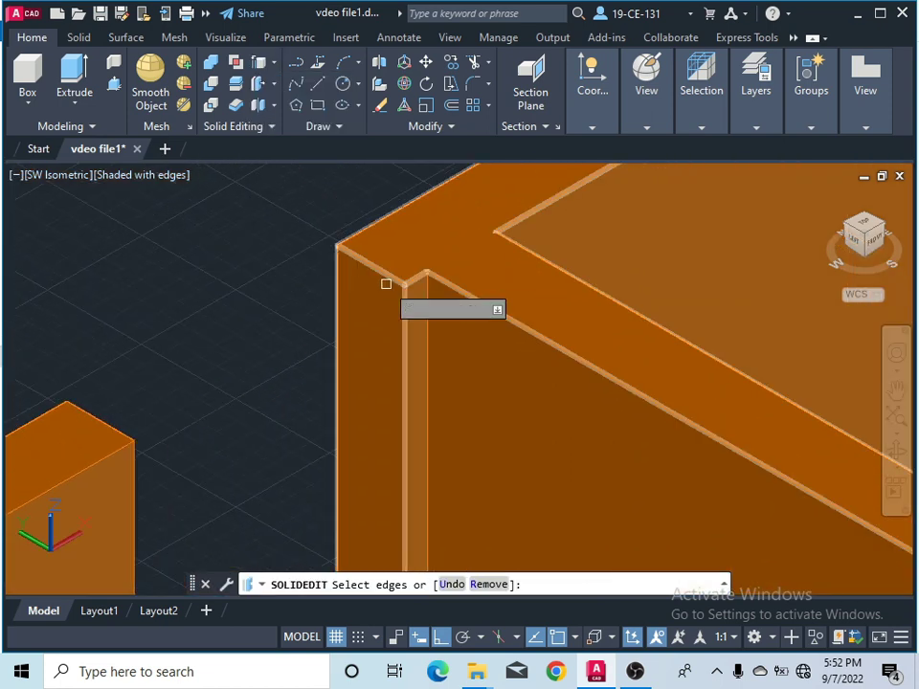
scroll(416, 356, down, 3)
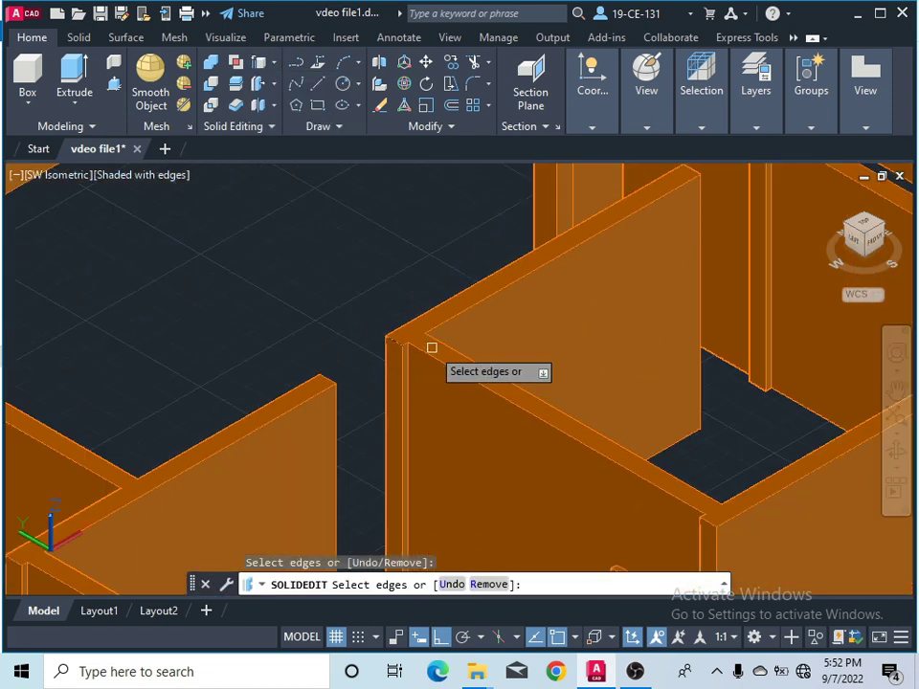
Add the short notched top edge at the wall end facing the inner partition to the Copy Edges selection
scroll(431, 348, down, 4)
scroll(532, 269, up, 5)
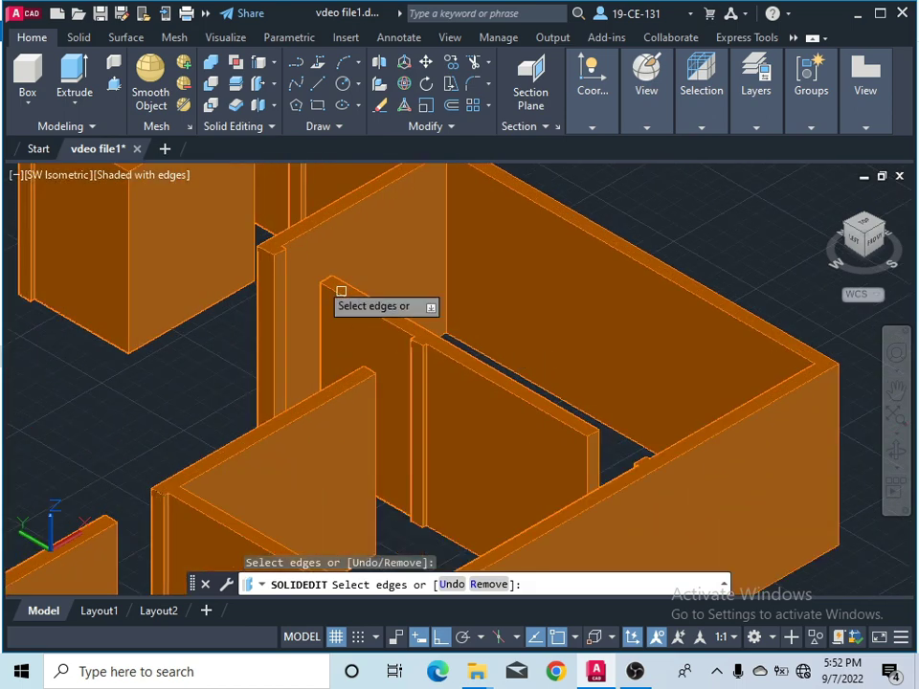
scroll(282, 247, up, 3)
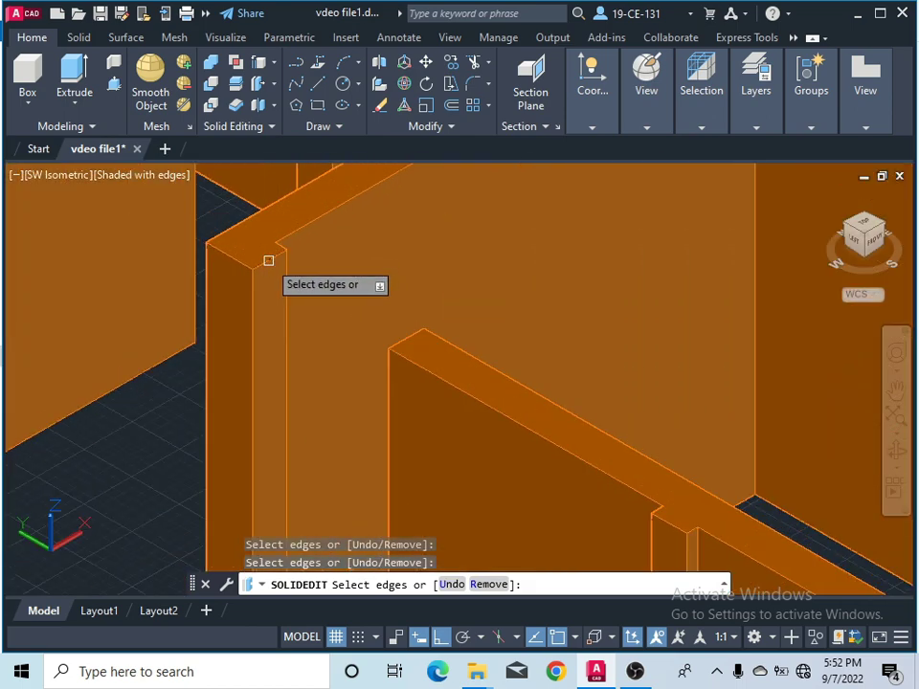
scroll(358, 317, down, 5)
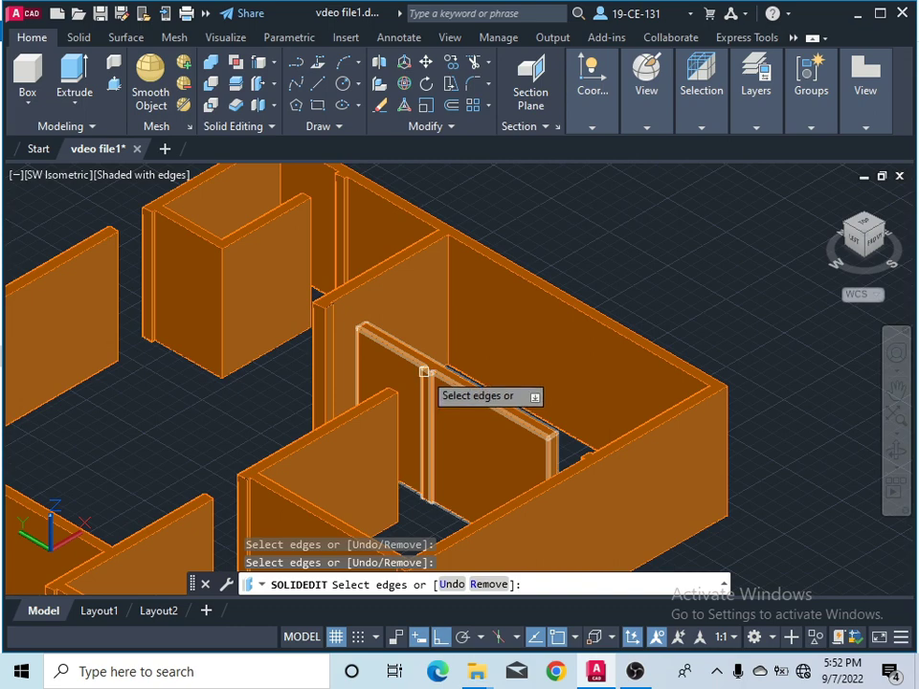
Try to add the short top edge of the notch on the separate inner partition to the edge selection
scroll(425, 372, up, 5)
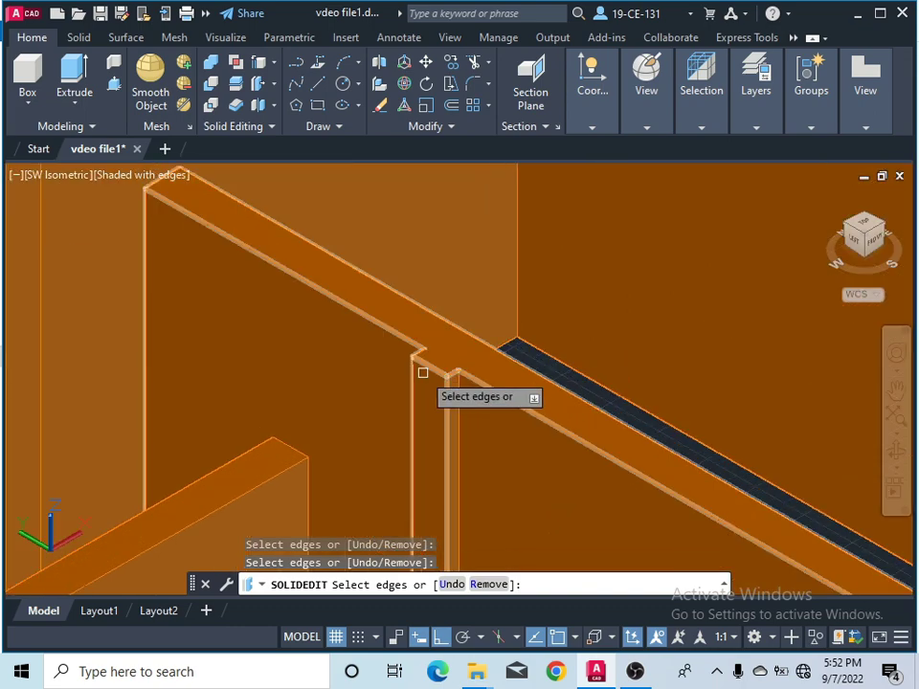
click(434, 369)
scroll(480, 350, down, 5)
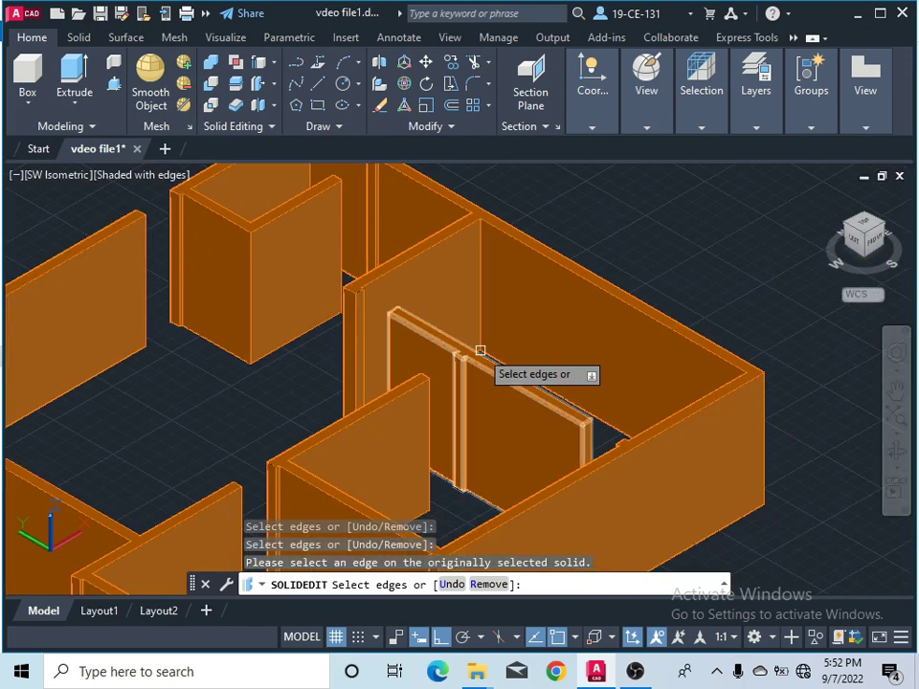
Add the short top edges of the rear wall's jamb and the small room's outer corner to the edge selection
scroll(411, 287, down, 3)
scroll(426, 248, up, 3)
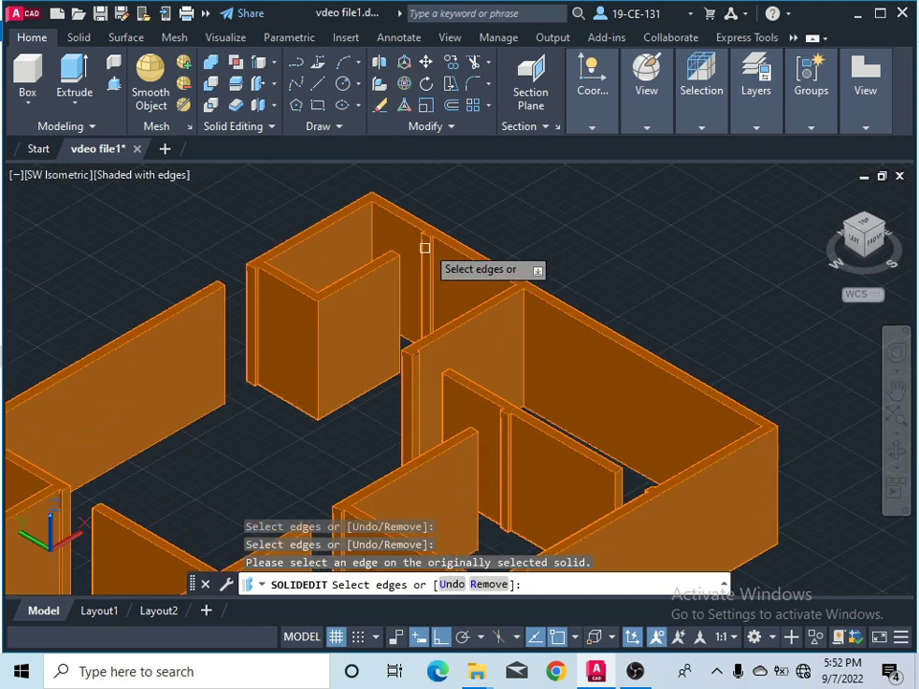
scroll(426, 248, up, 3)
click(425, 236)
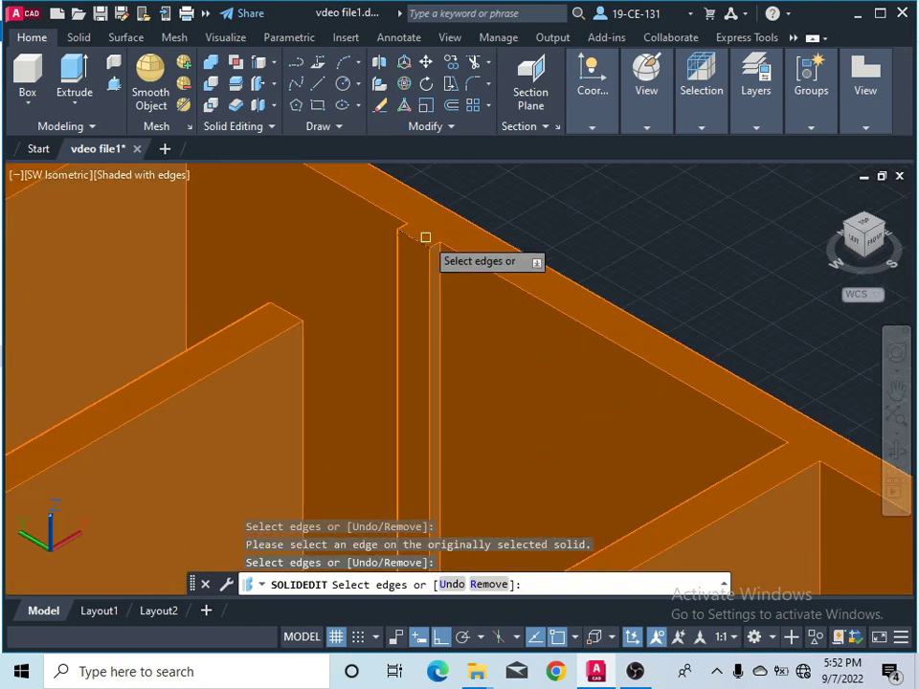
scroll(479, 240, down, 3)
scroll(316, 267, up, 3)
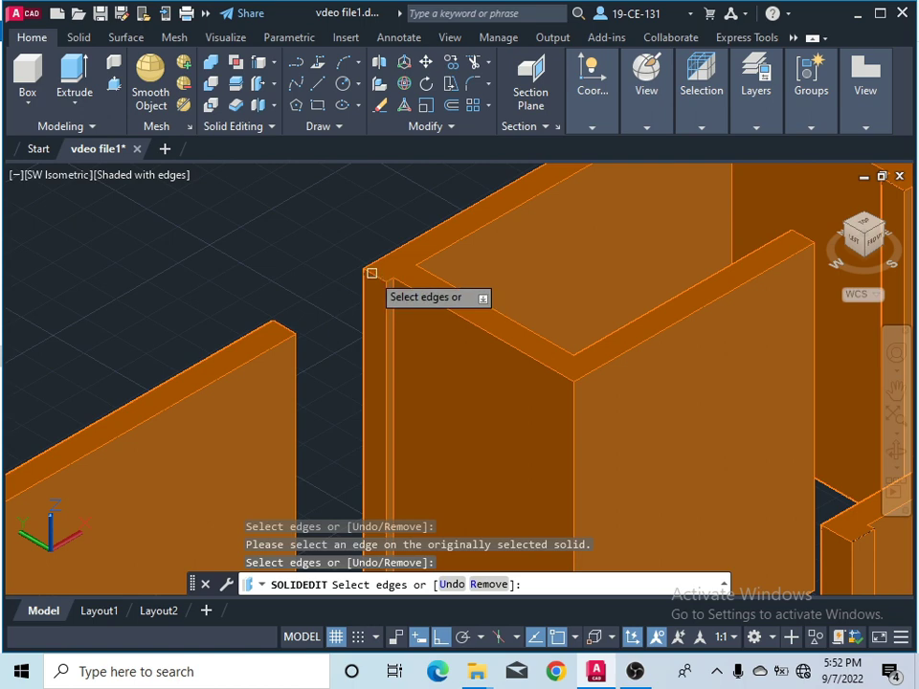
click(372, 273)
scroll(379, 268, down, 5)
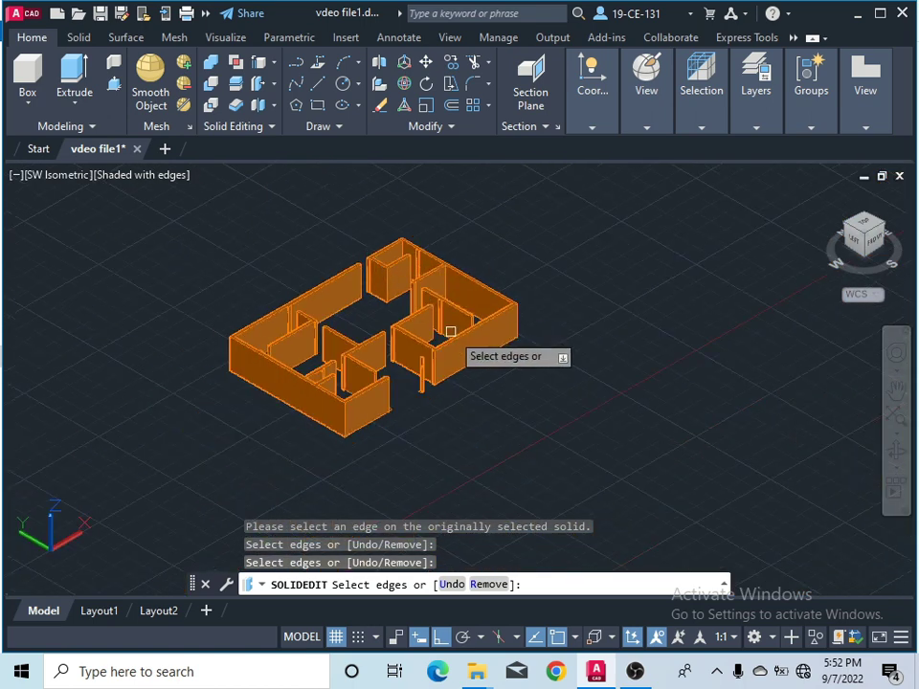
Copy the selected top edges 3' straight down from the endpoint at the central opening's wall corner and finish the solid editing
scroll(450, 331, up, 3)
scroll(339, 273, up, 3)
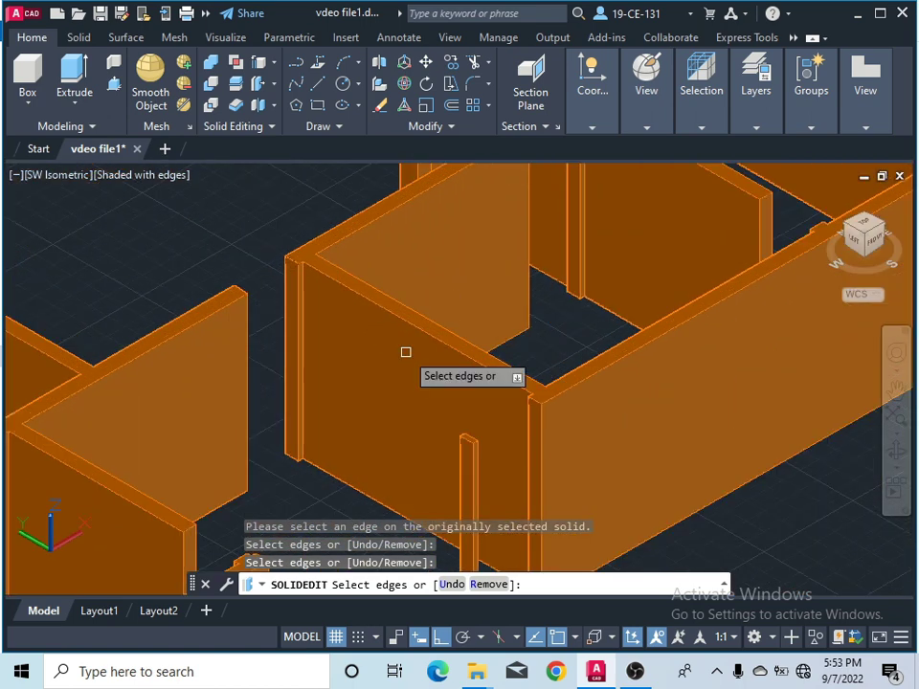
scroll(273, 228, up, 2)
right_click(244, 218)
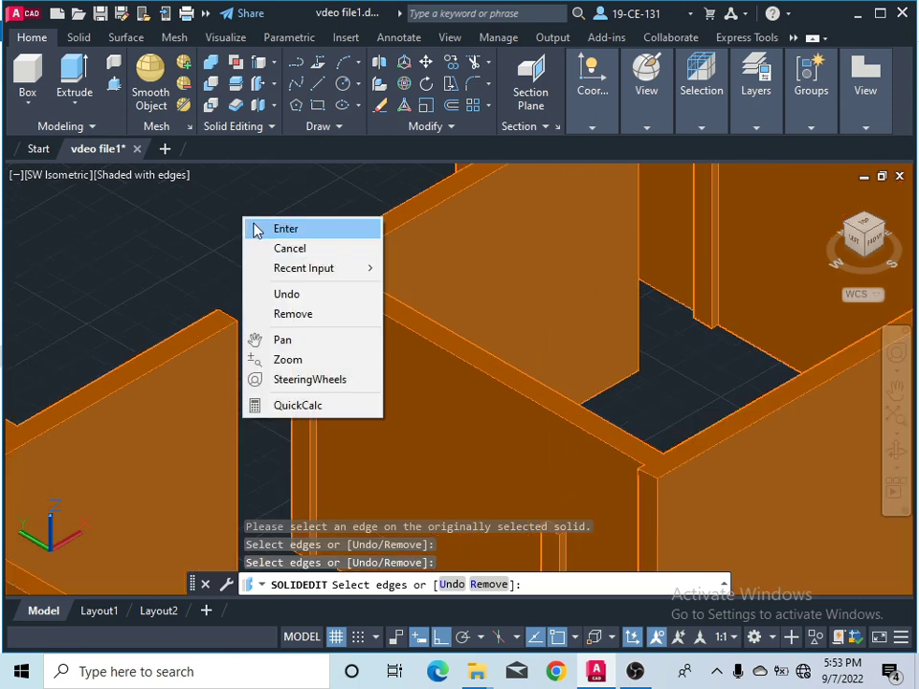
click(257, 230)
scroll(302, 297, up, 2)
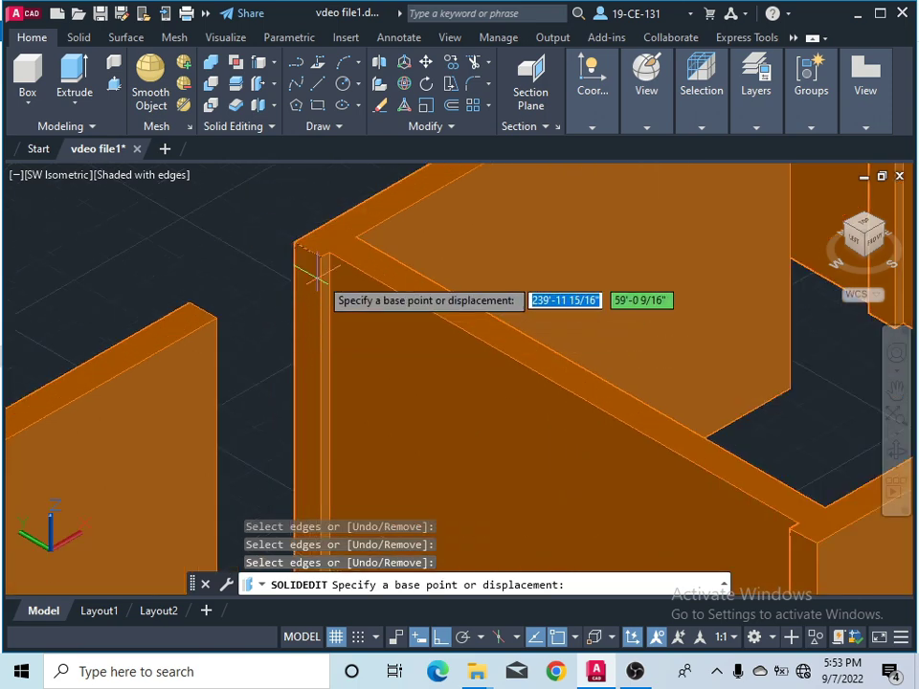
scroll(322, 254, up, 2)
click(324, 234)
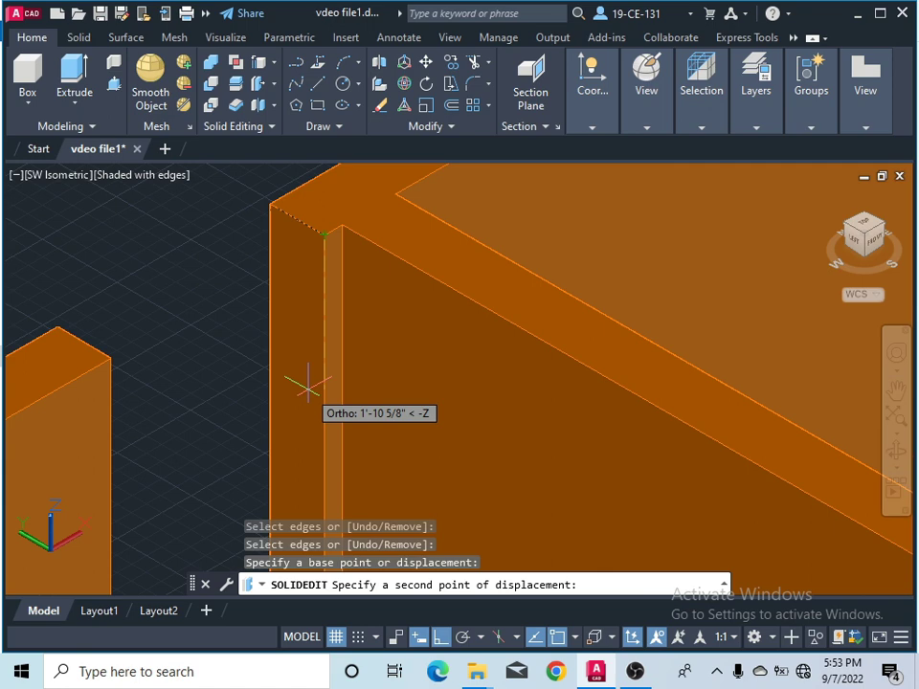
text(3')
key(Return)
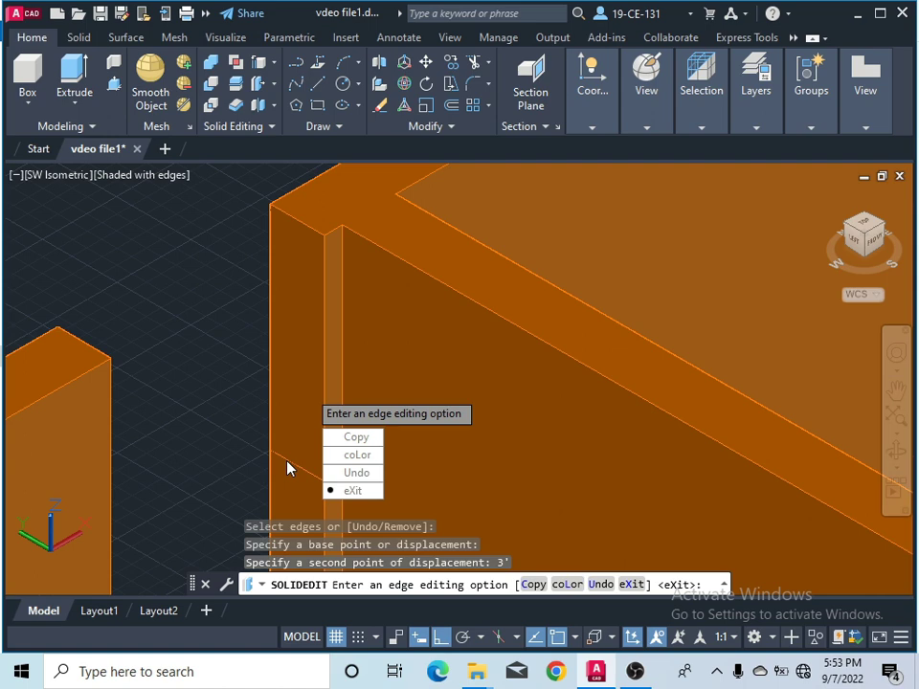
key(Return)
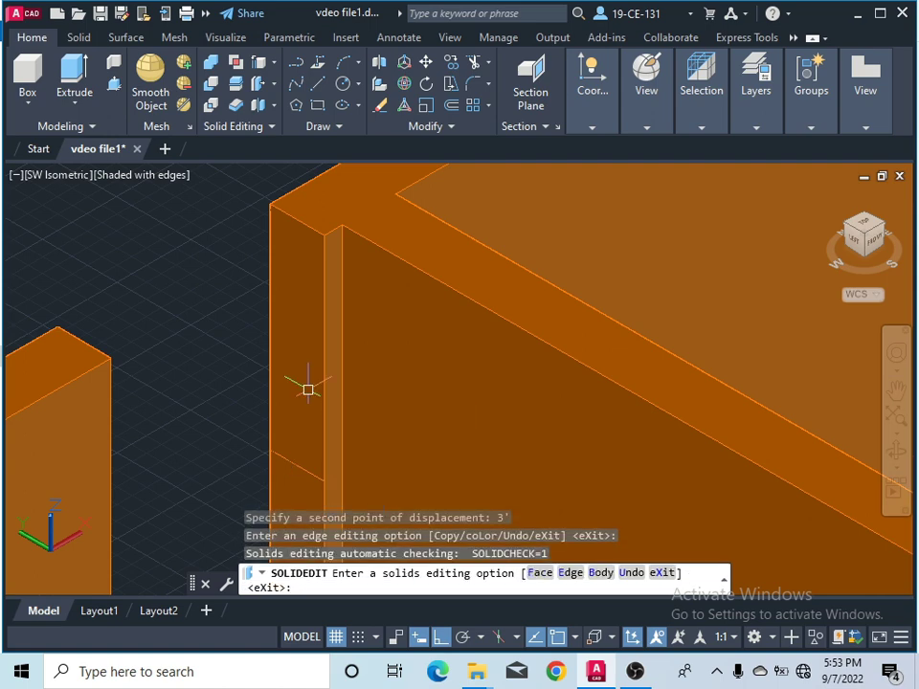
key(Return)
Press-pull the four 3' deep areas above the openings across to the facing wall's top endpoint
scroll(343, 276, down, 3)
scroll(342, 276, down, 2)
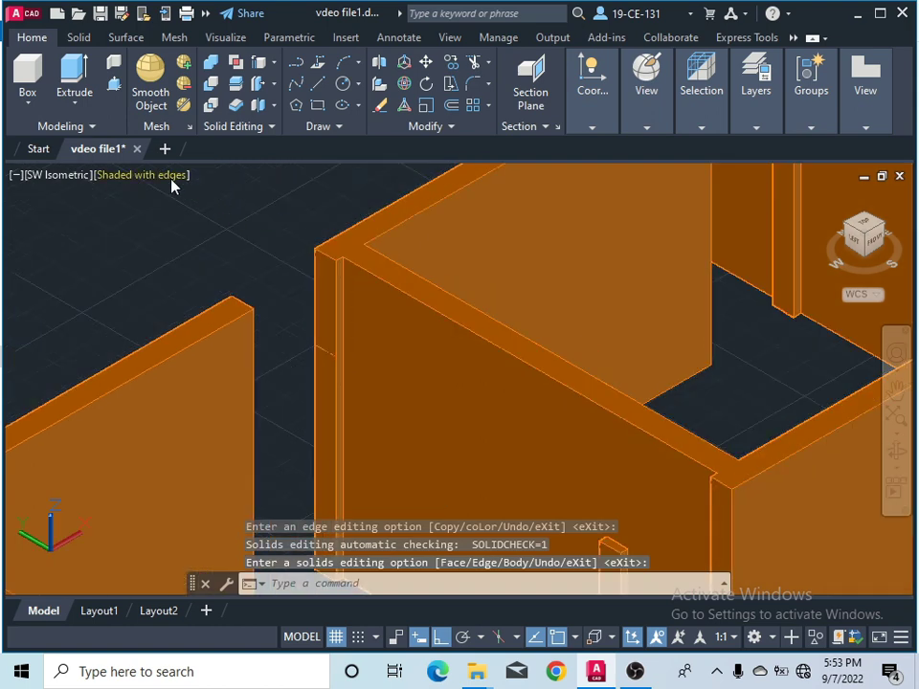
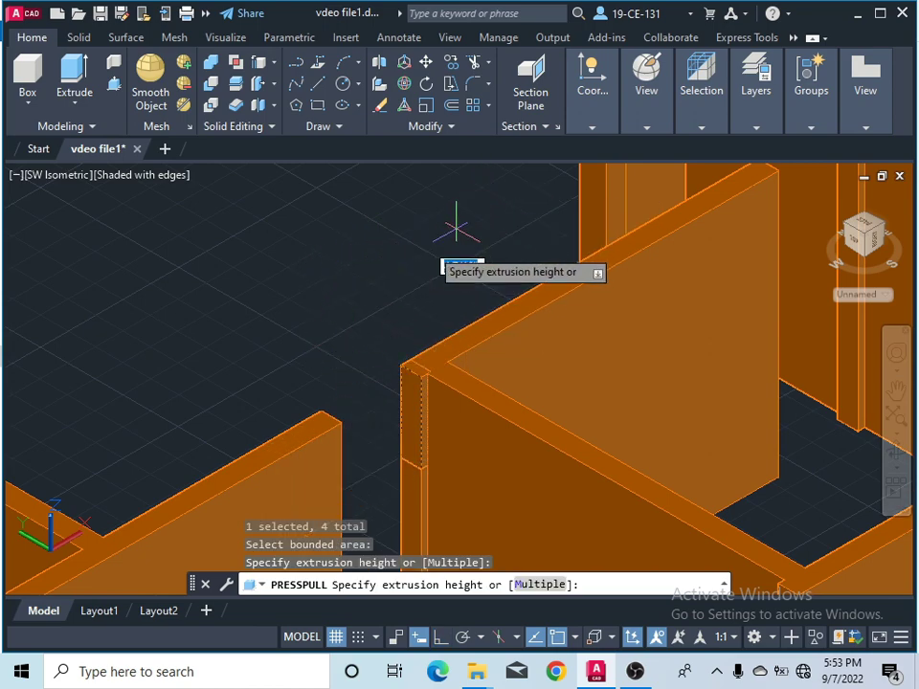
scroll(455, 221, down, 3)
scroll(434, 221, up, 5)
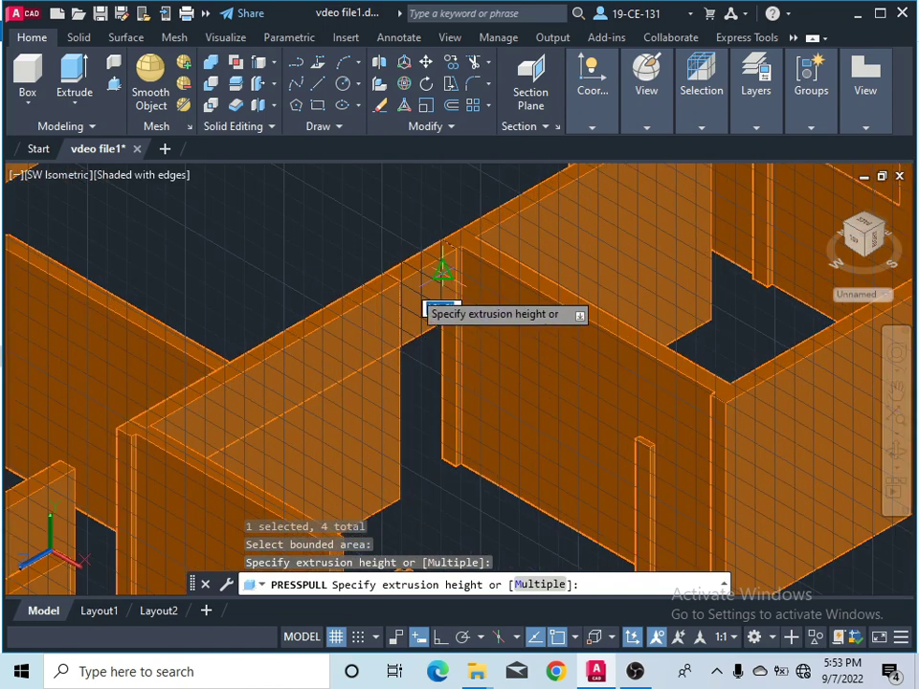
scroll(437, 268, up, 3)
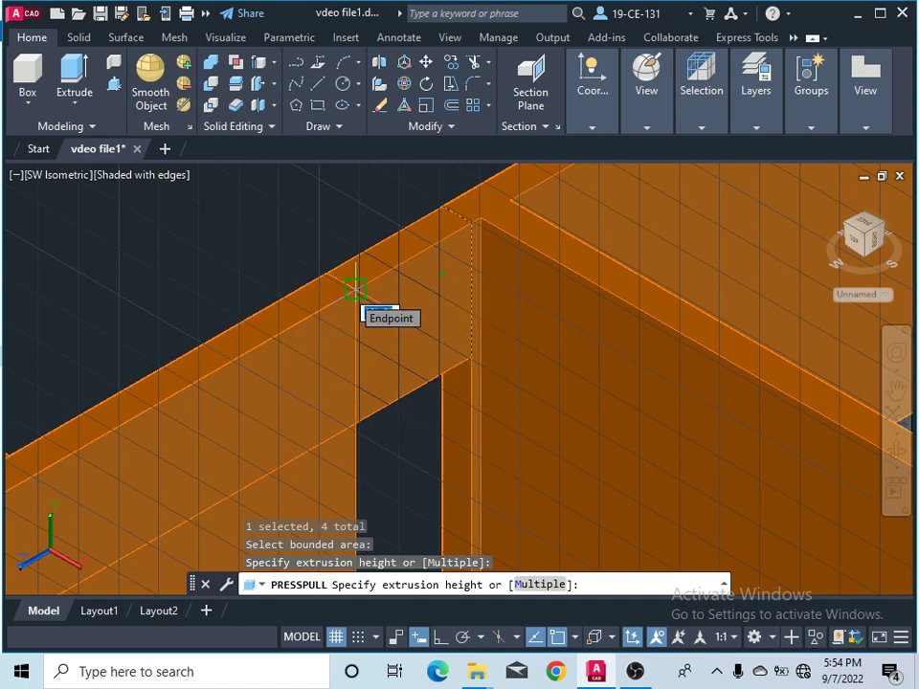
click(354, 291)
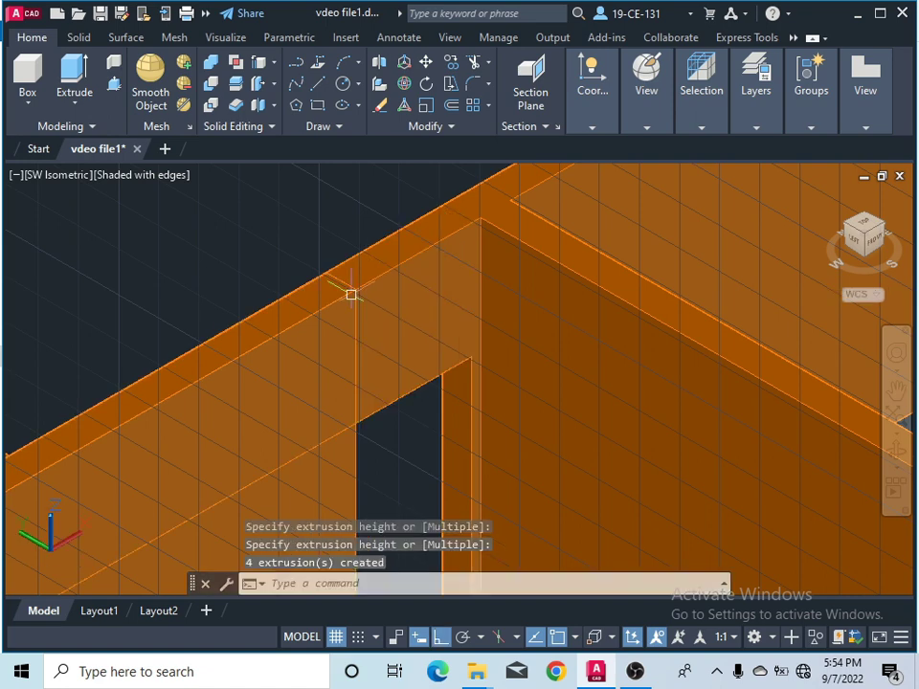
Inspect the extruded pieces over the openings and undo the press-pull
scroll(318, 404, down, 5)
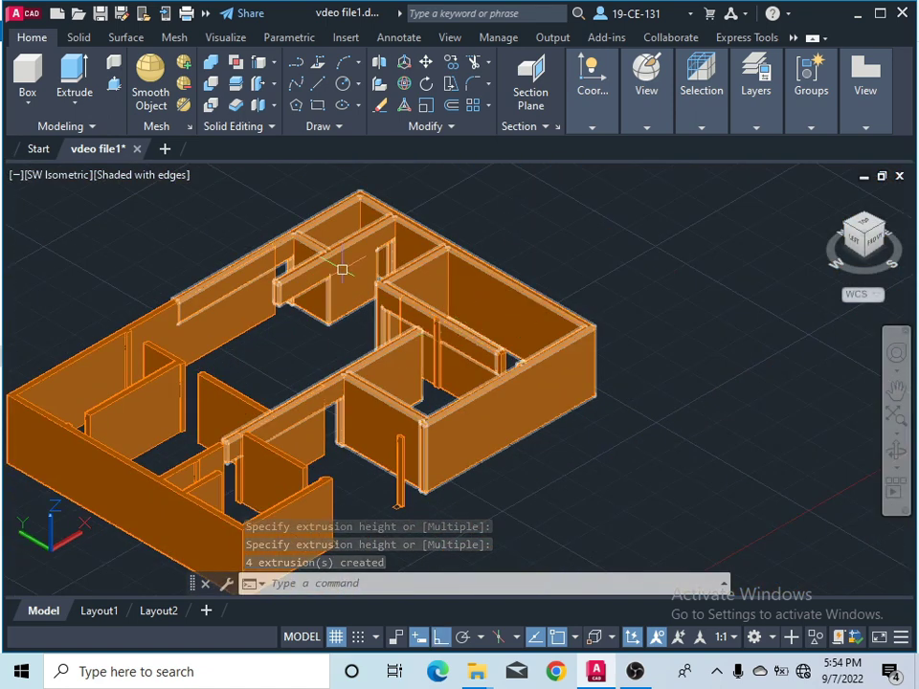
scroll(277, 300, up, 5)
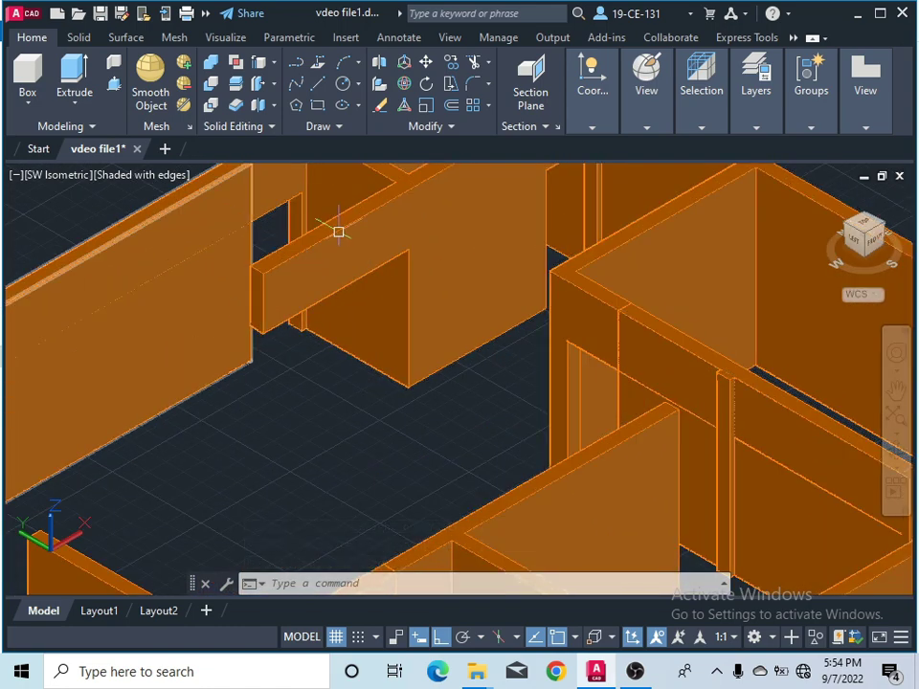
scroll(264, 321, down, 5)
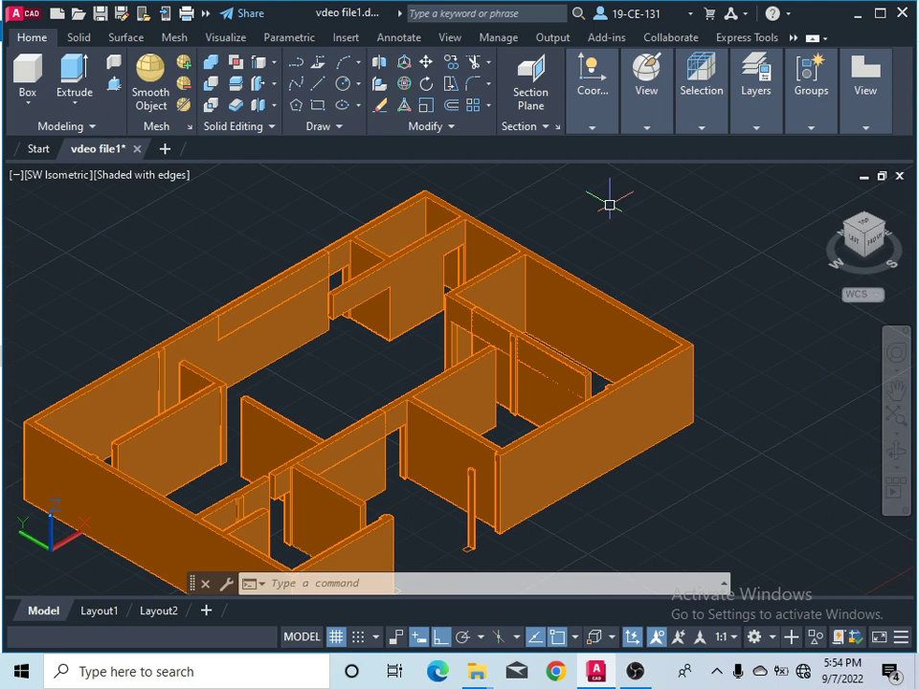
key(ctrl+z)
key(ctrl+z)
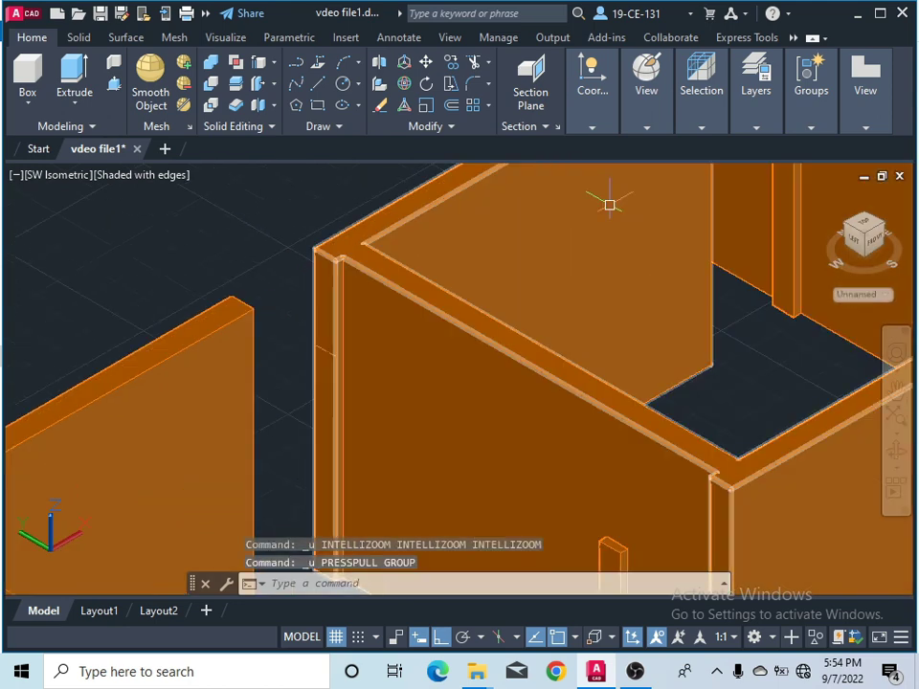
Start Presspull with the Multiple option and select the areas at the central opening's corner and the wall end facing the partition
click(114, 86)
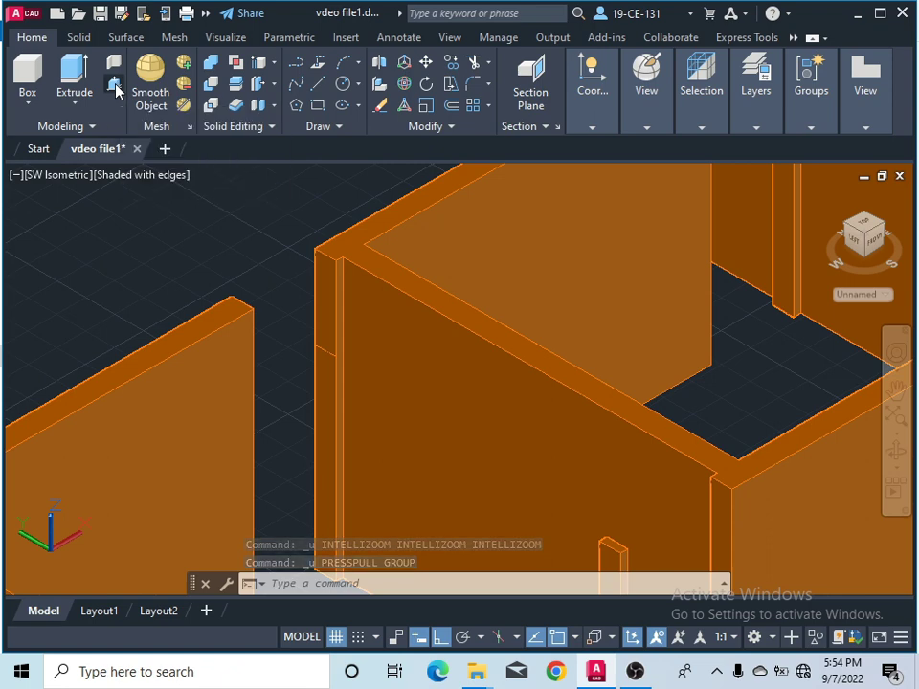
scroll(325, 306, down, 3)
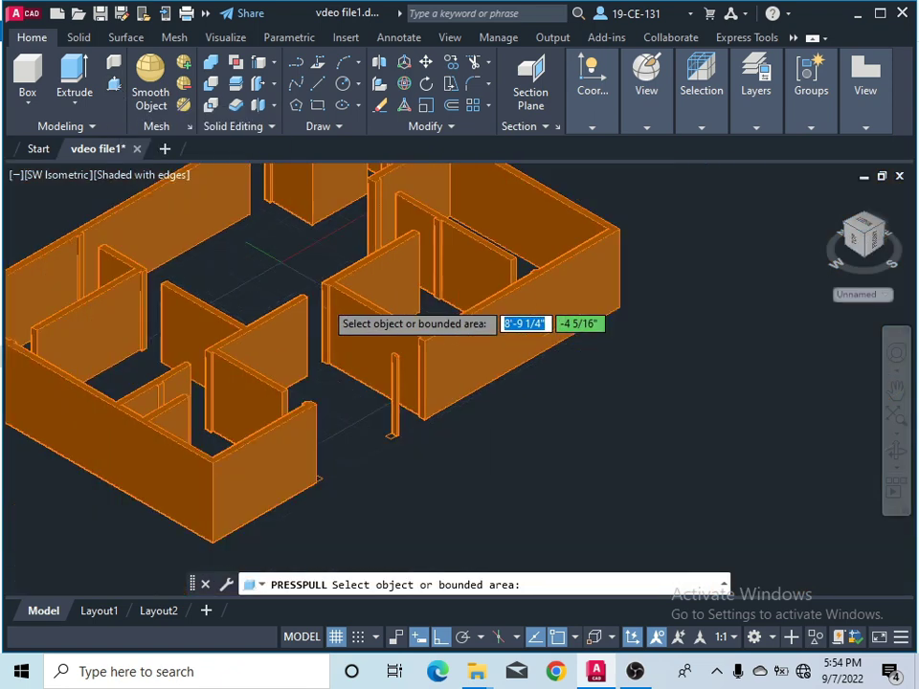
scroll(330, 292, up, 3)
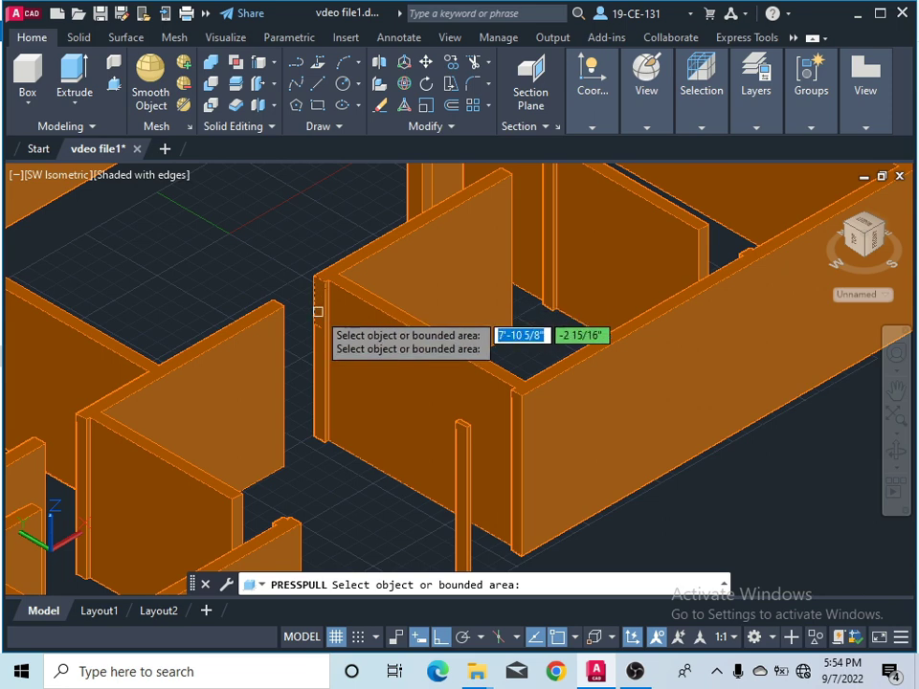
scroll(319, 311, up, 2)
click(322, 302)
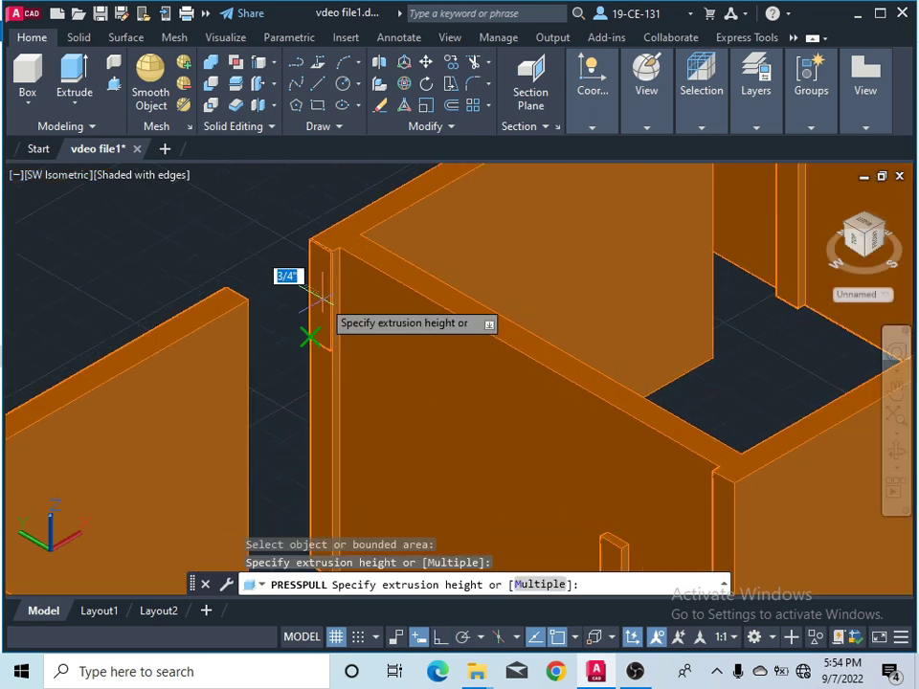
click(530, 585)
scroll(437, 445, down, 3)
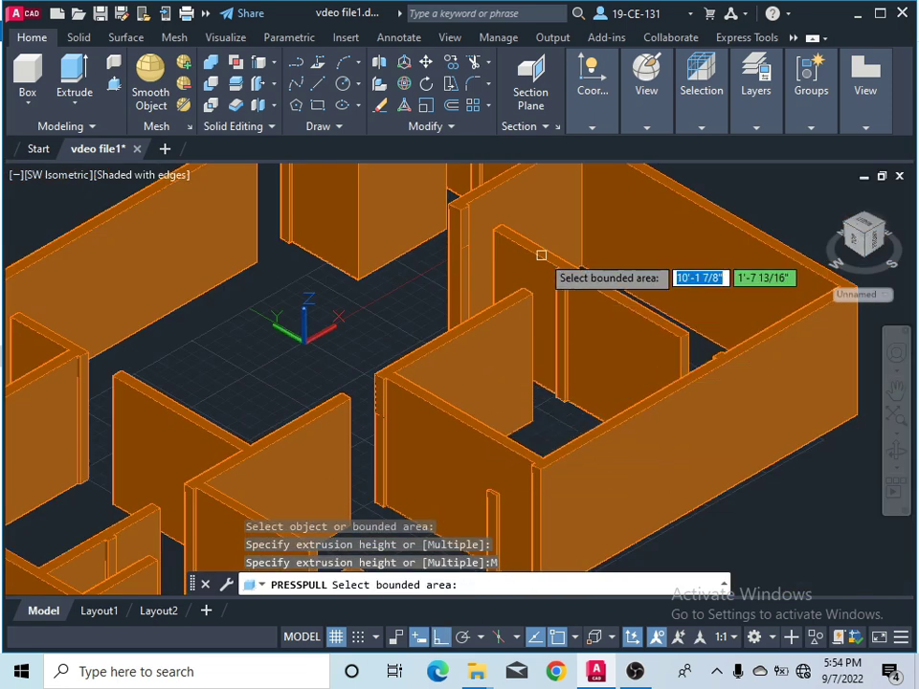
scroll(450, 185, up, 3)
click(418, 217)
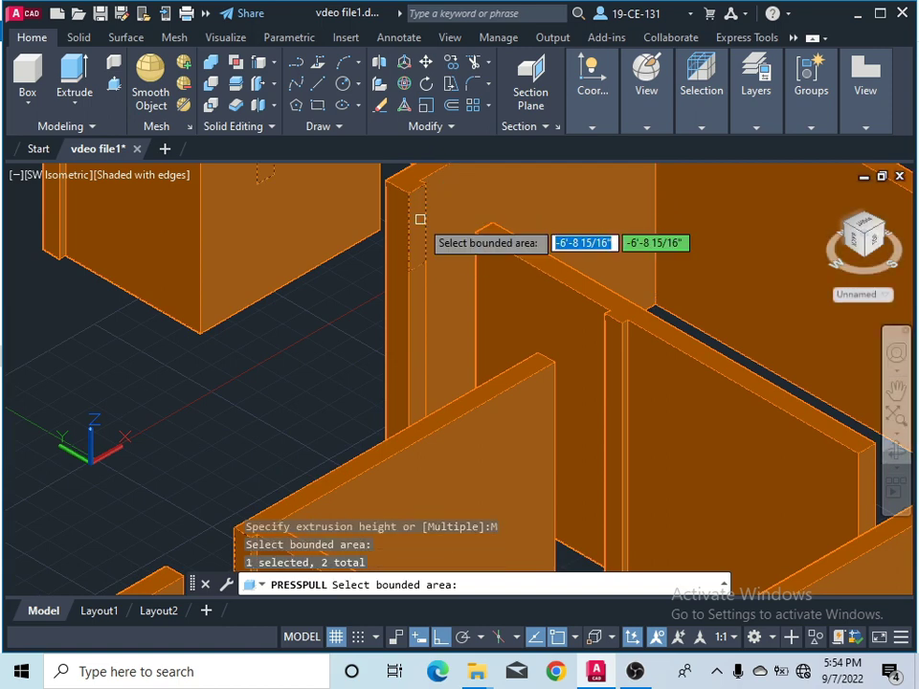
Add the upper areas on the rear wall's jamb and the small room's outer corner to the Presspull selection
scroll(432, 260, down, 2)
scroll(441, 287, down, 5)
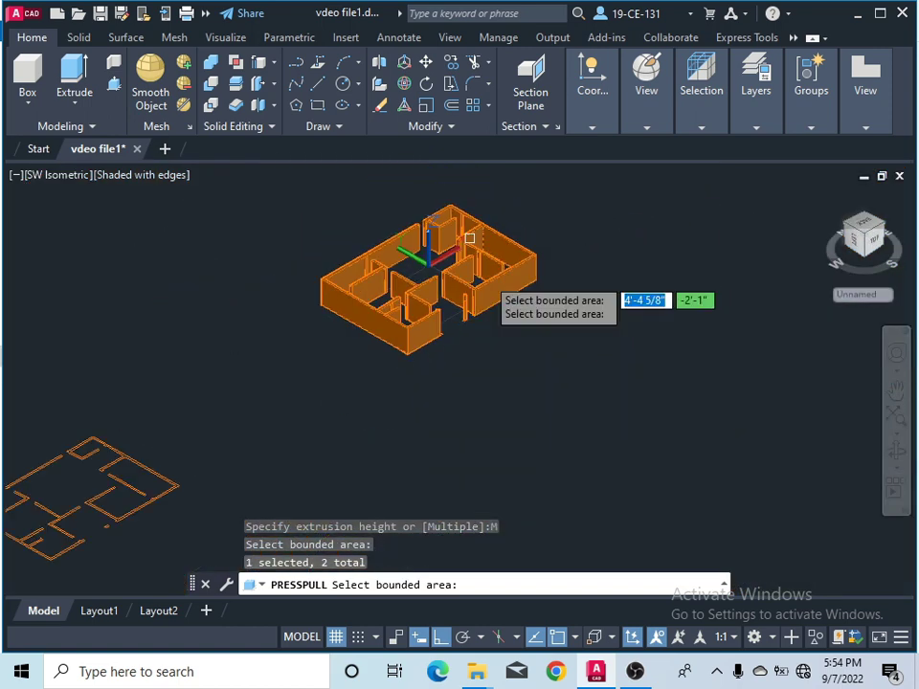
scroll(492, 287, up, 3)
scroll(476, 209, up, 6)
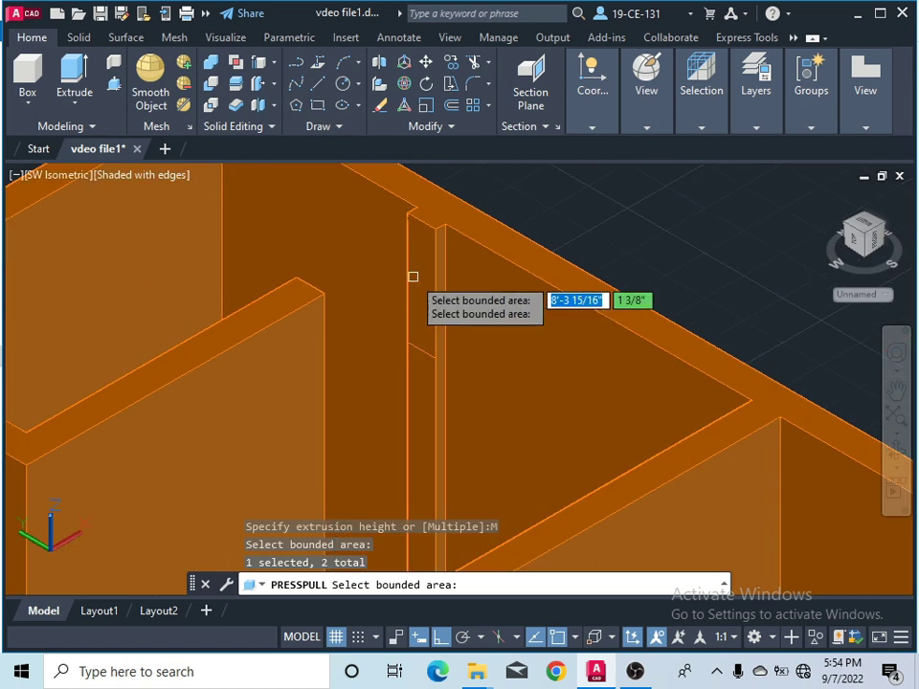
click(427, 255)
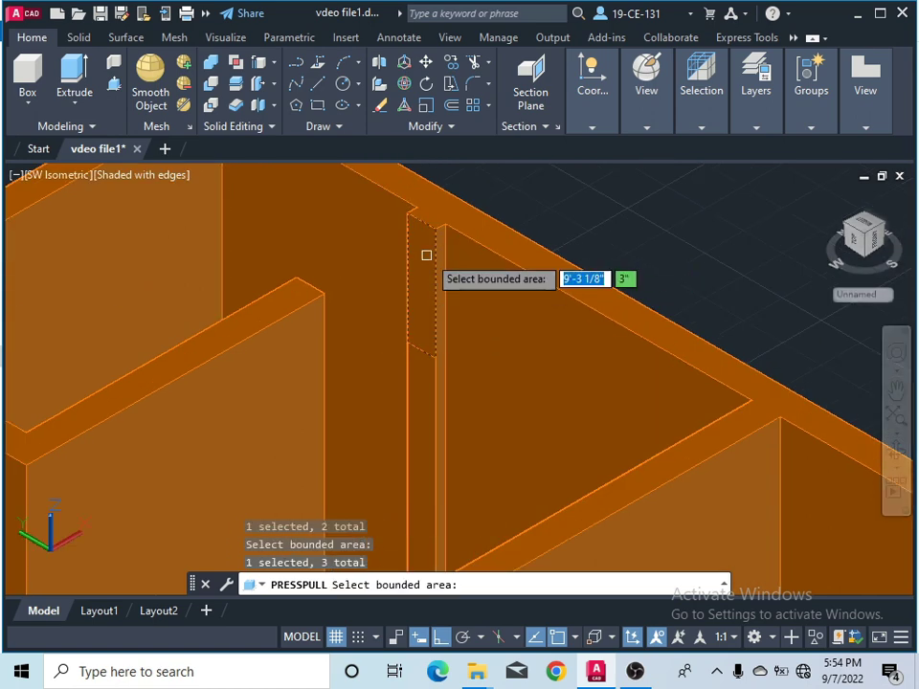
scroll(521, 225, down, 2)
scroll(317, 283, up, 6)
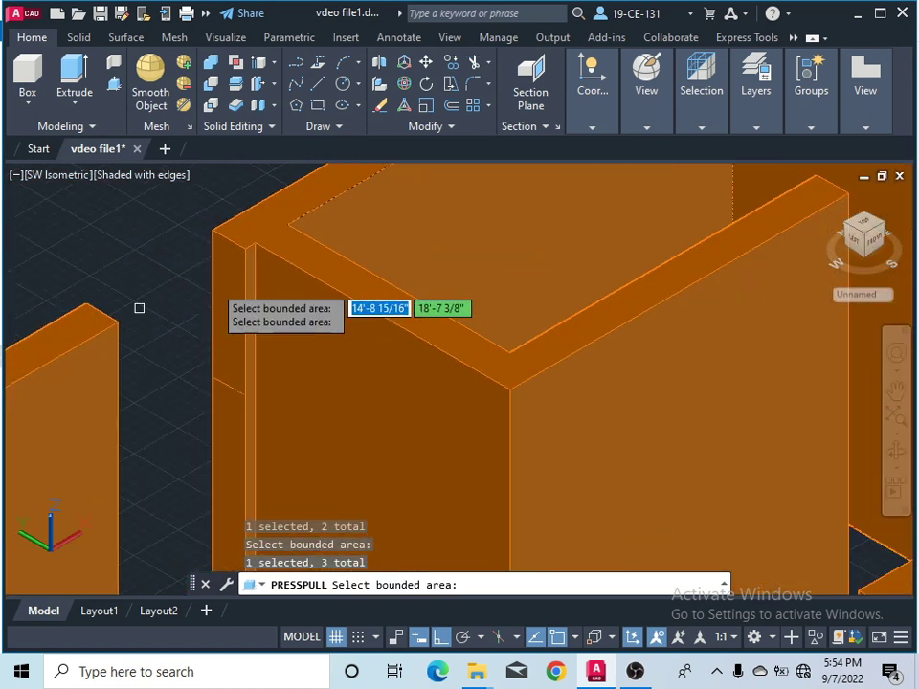
click(234, 287)
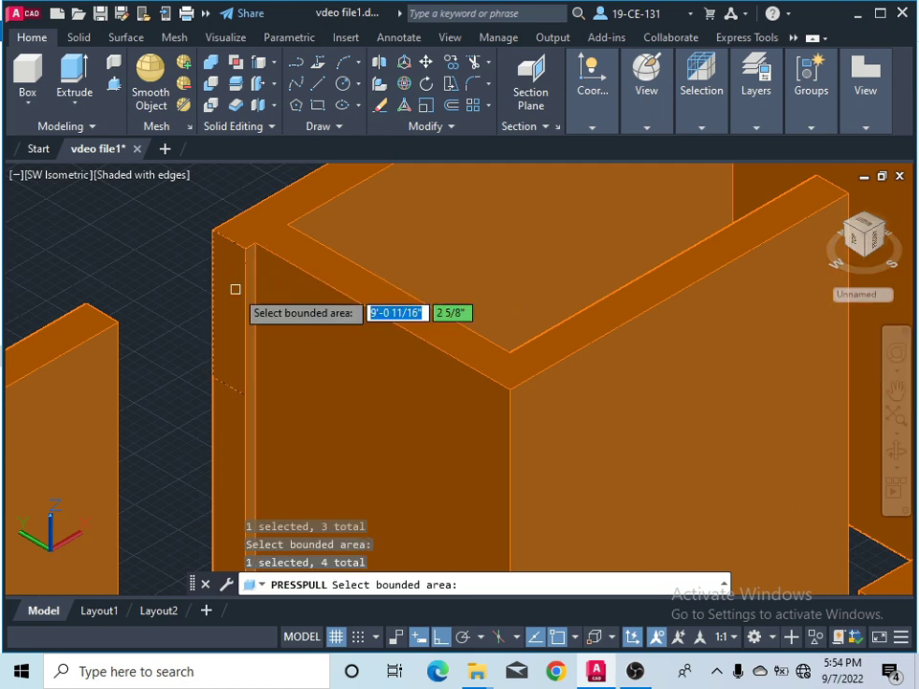
Finish the area selection and press-pull the four selected areas 3' across the openings with Ortho on
key(Return)
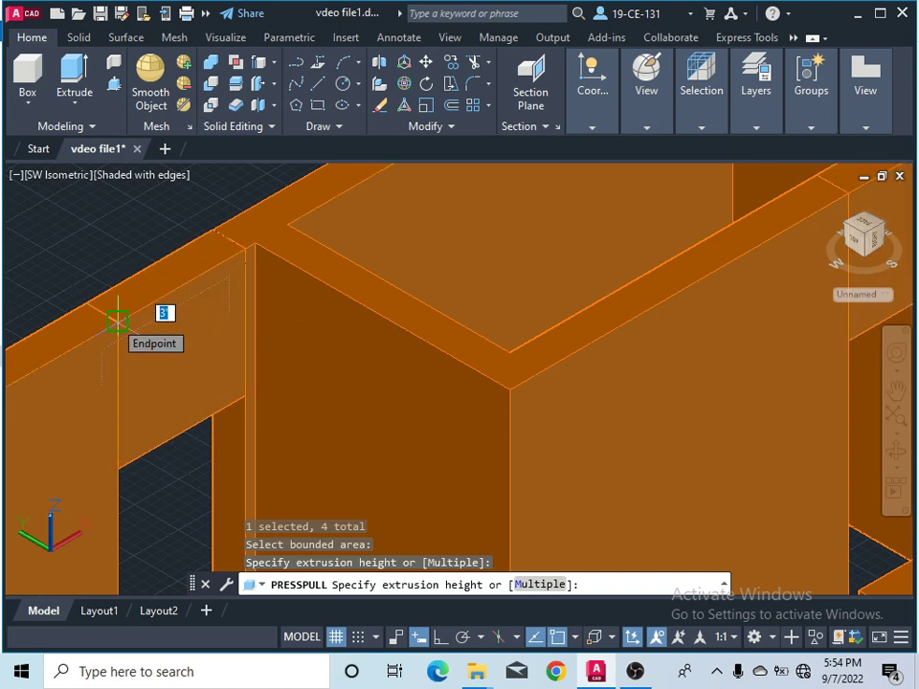
scroll(117, 320, down, 4)
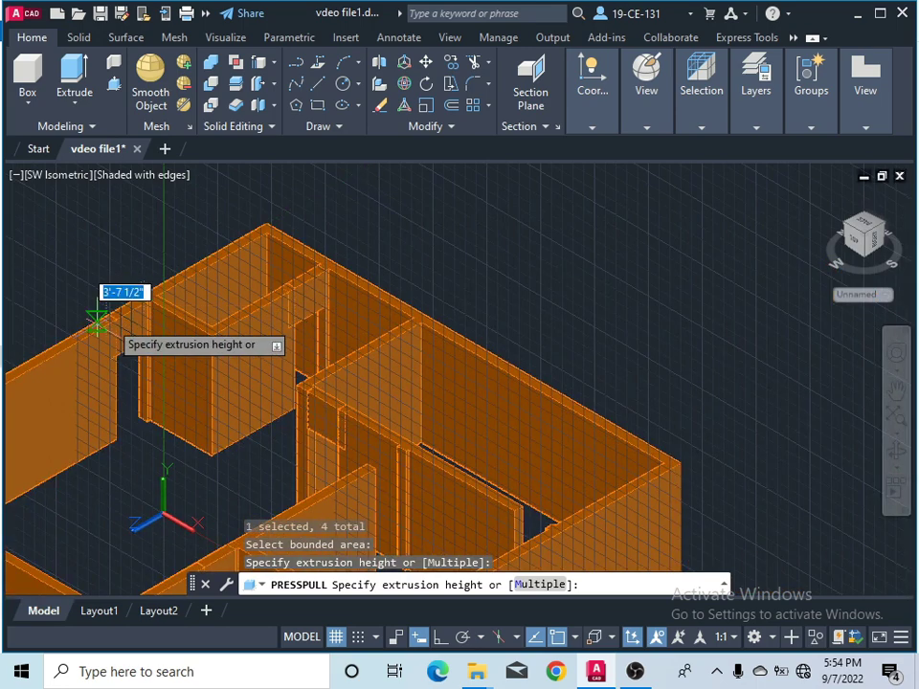
scroll(99, 287, up, 3)
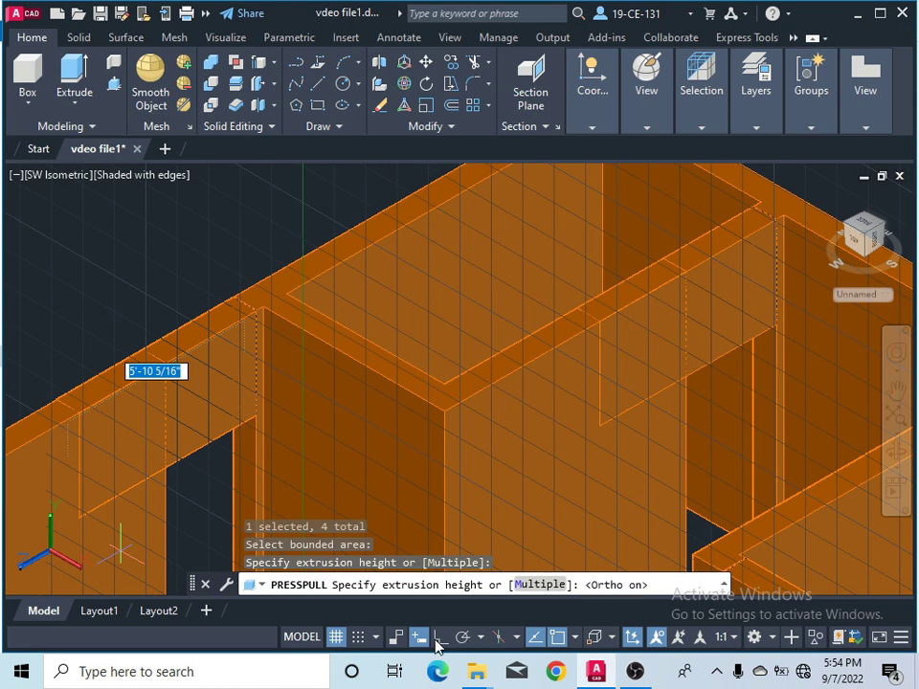
scroll(230, 324, down, 2)
scroll(230, 324, down, 3)
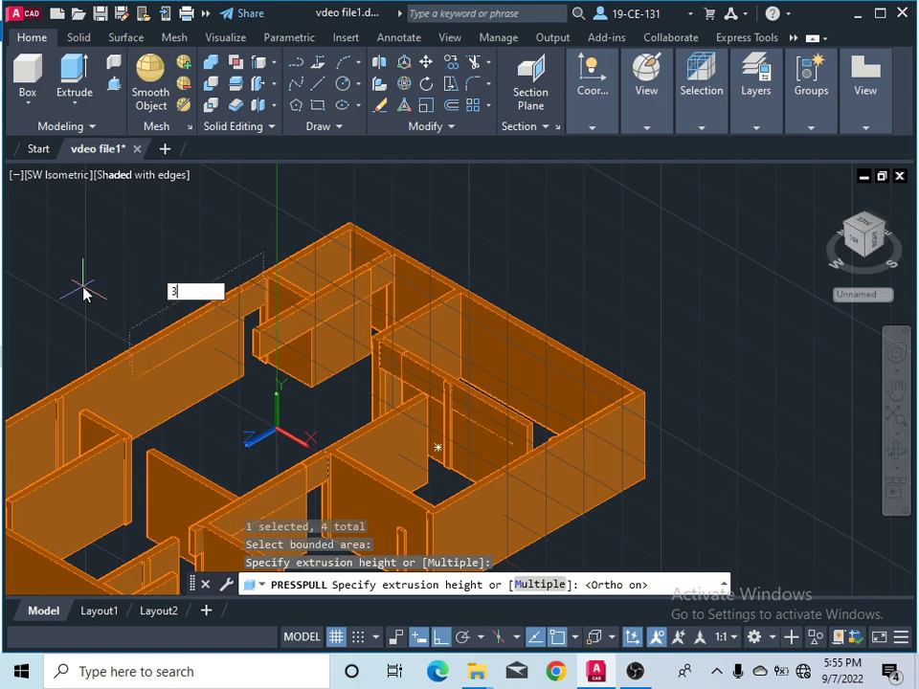
text(')
key(Return)
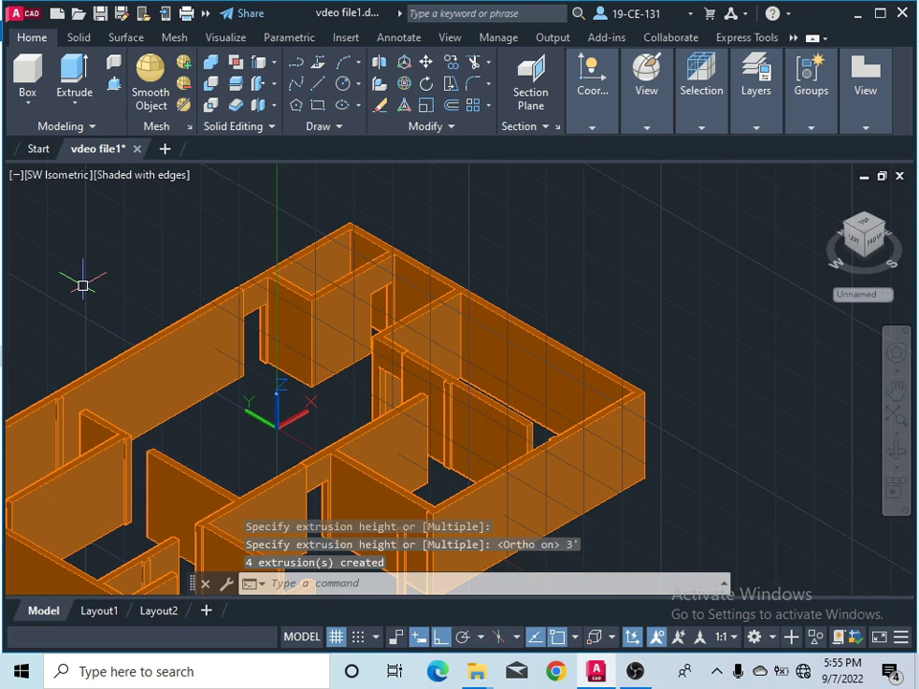
Union the four wall solids joined by the pieces over the openings into a single solid
scroll(408, 326, up, 3)
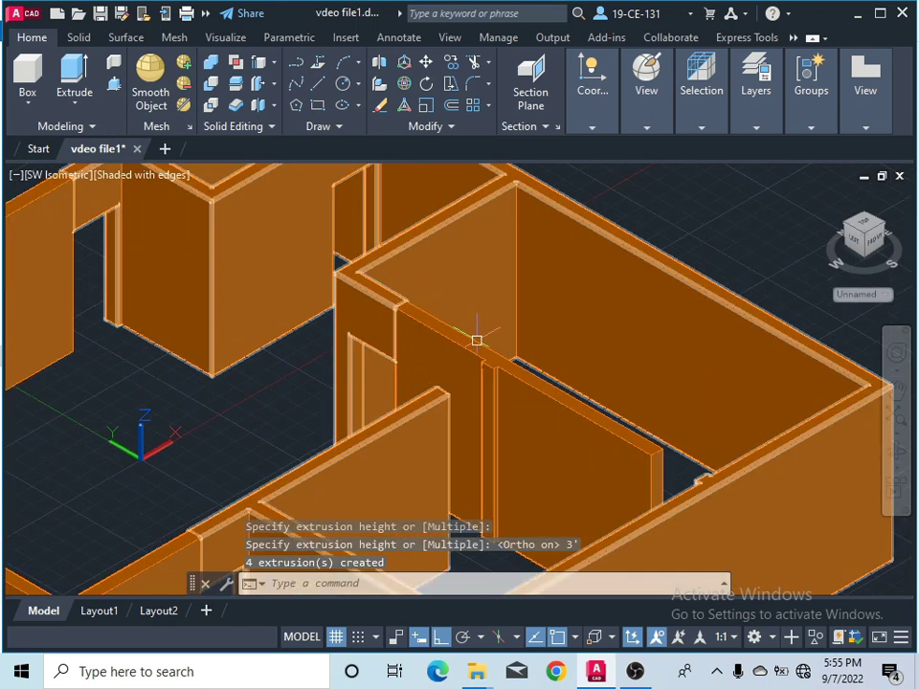
scroll(476, 339, down, 2)
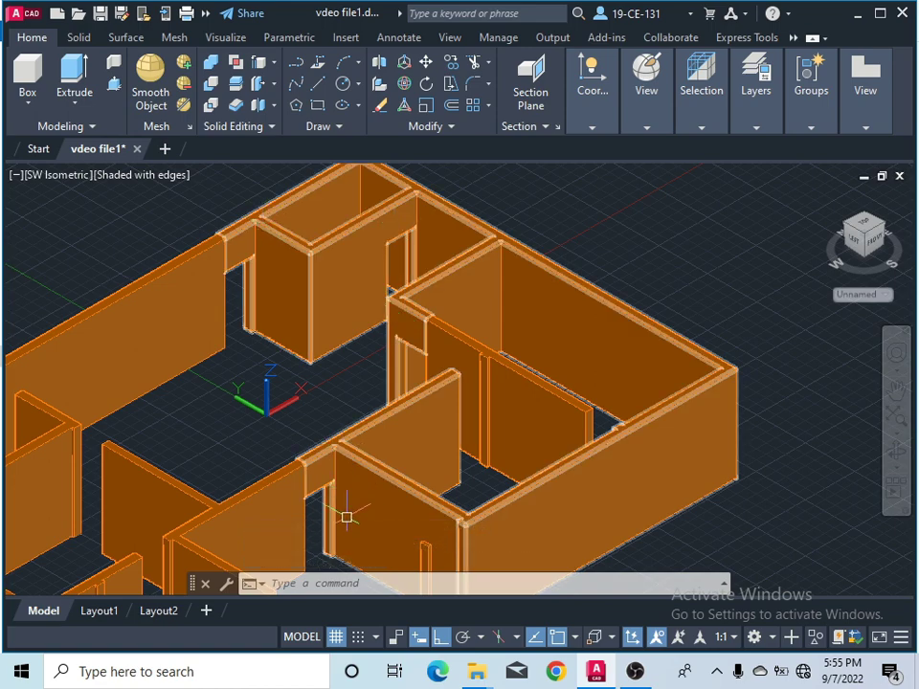
scroll(347, 517, up, 5)
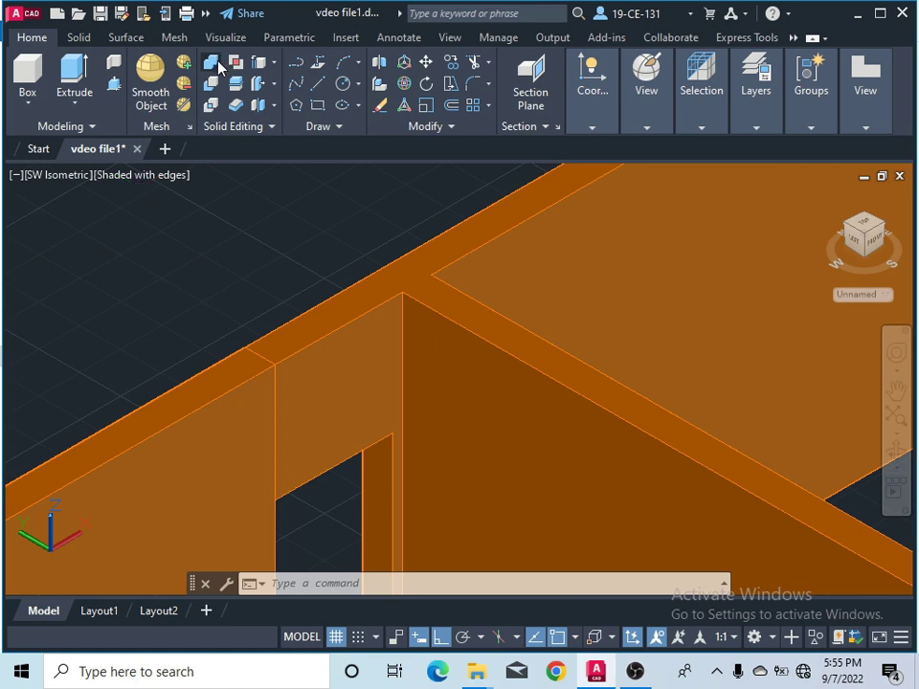
click(212, 63)
click(314, 340)
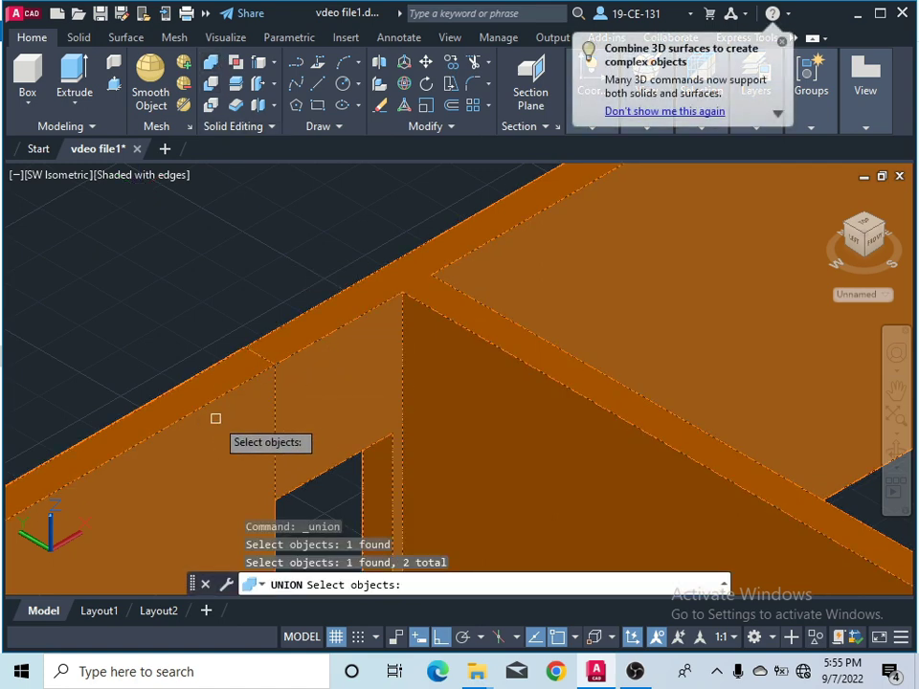
scroll(261, 277, down, 4)
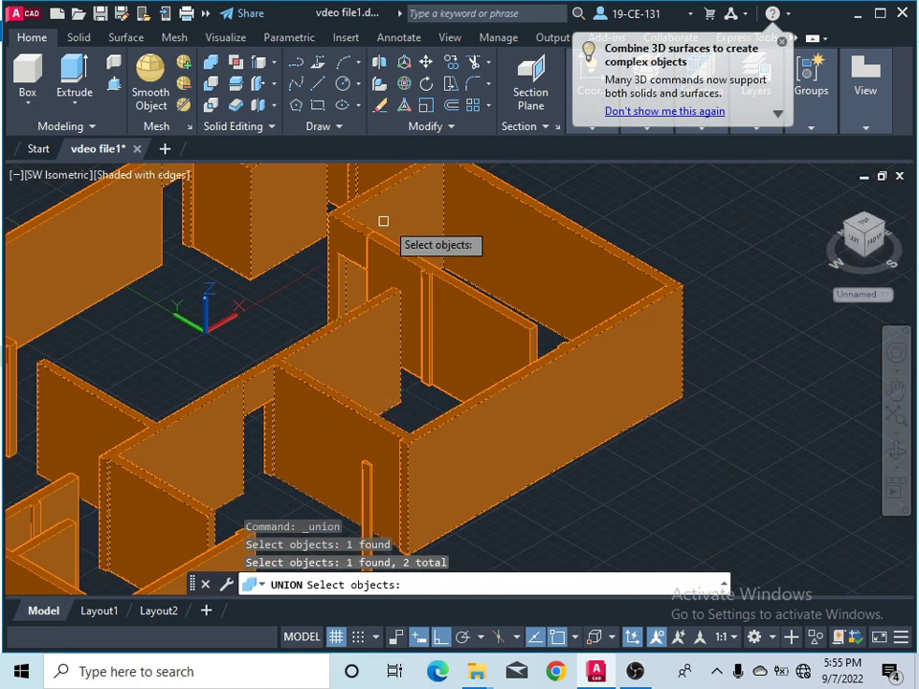
click(408, 269)
scroll(460, 306, down, 5)
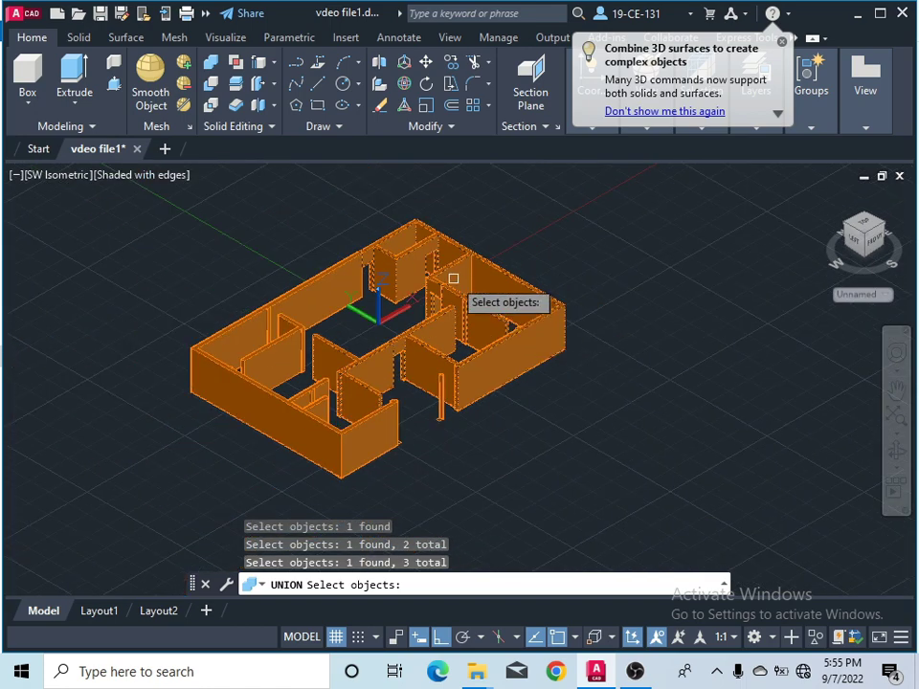
scroll(332, 273, up, 5)
click(327, 279)
key(Return)
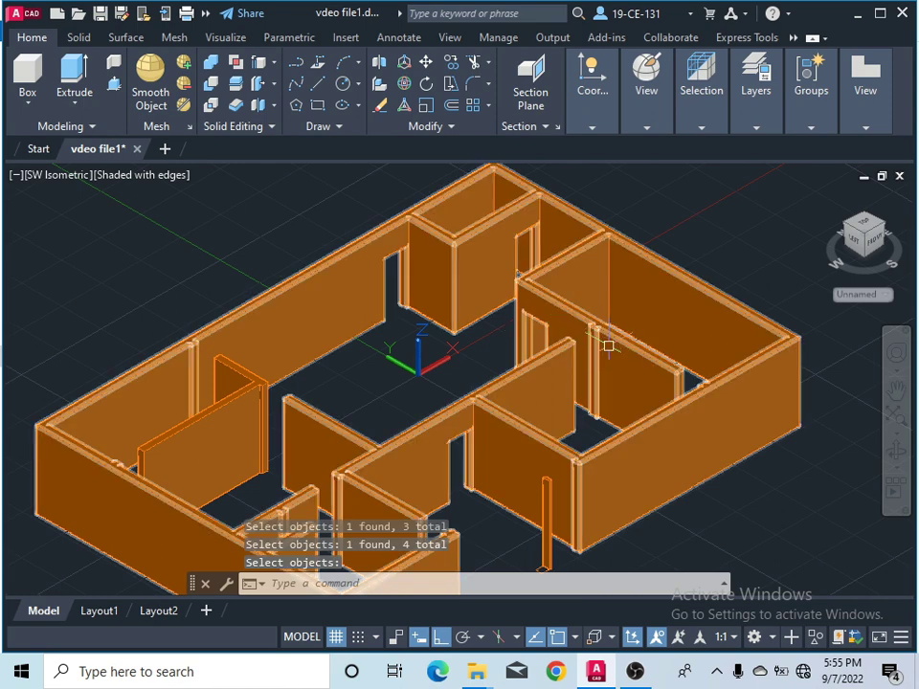
scroll(571, 257, up, 4)
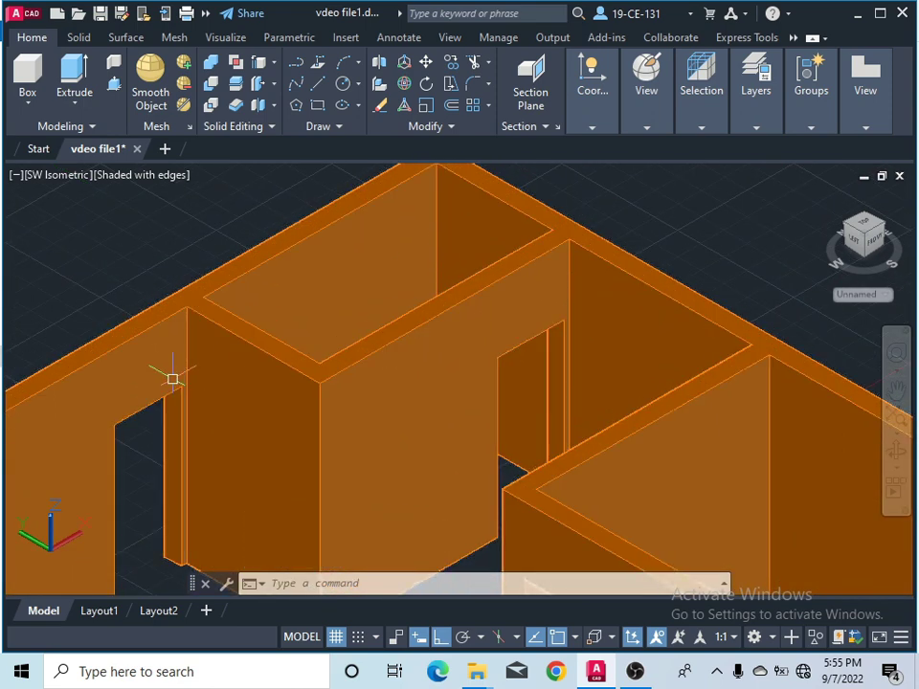
scroll(499, 308, down, 6)
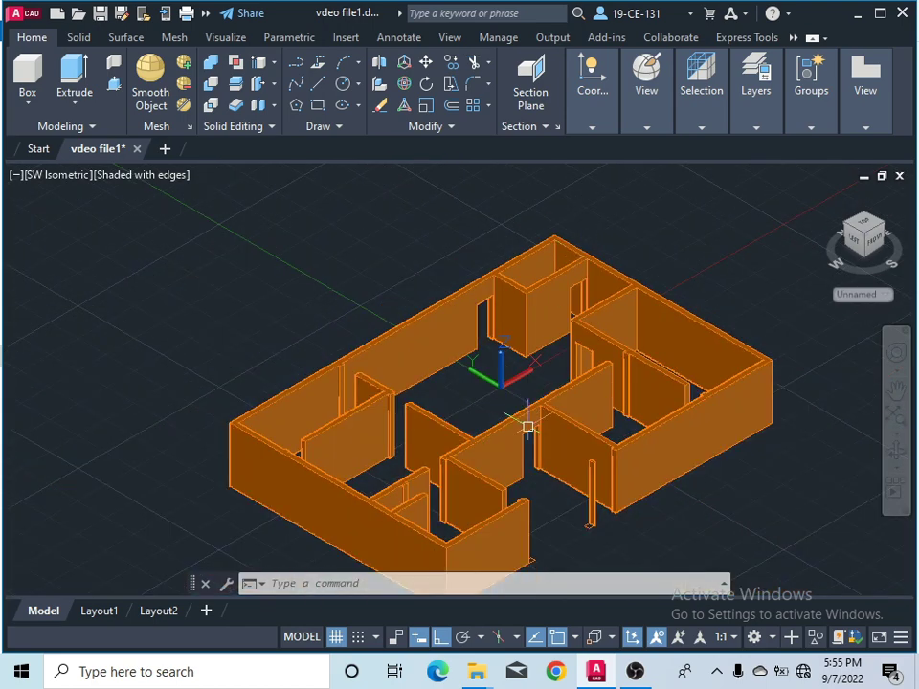
scroll(529, 425, up, 5)
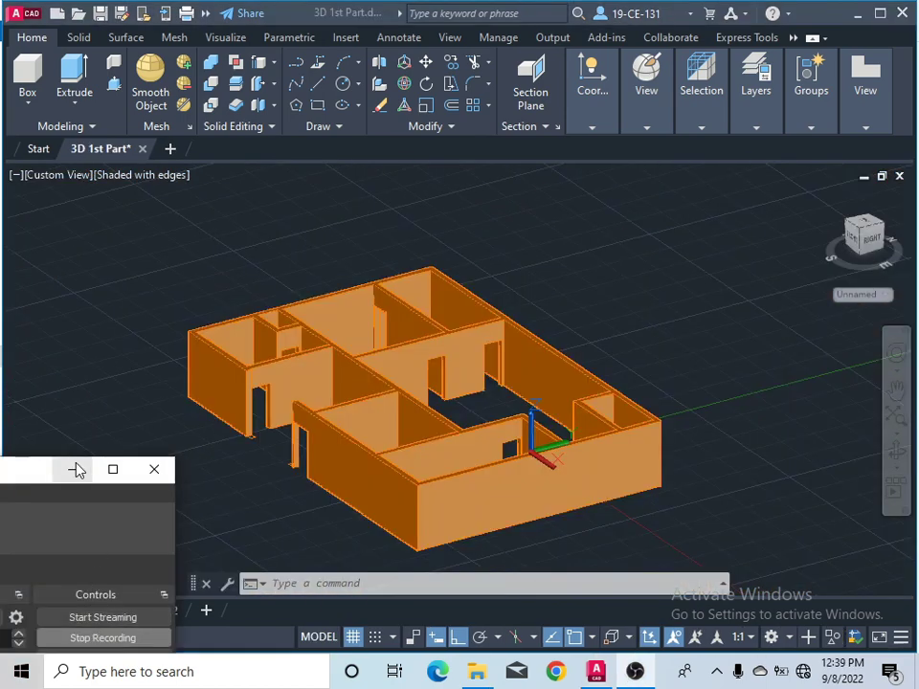
click(76, 469)
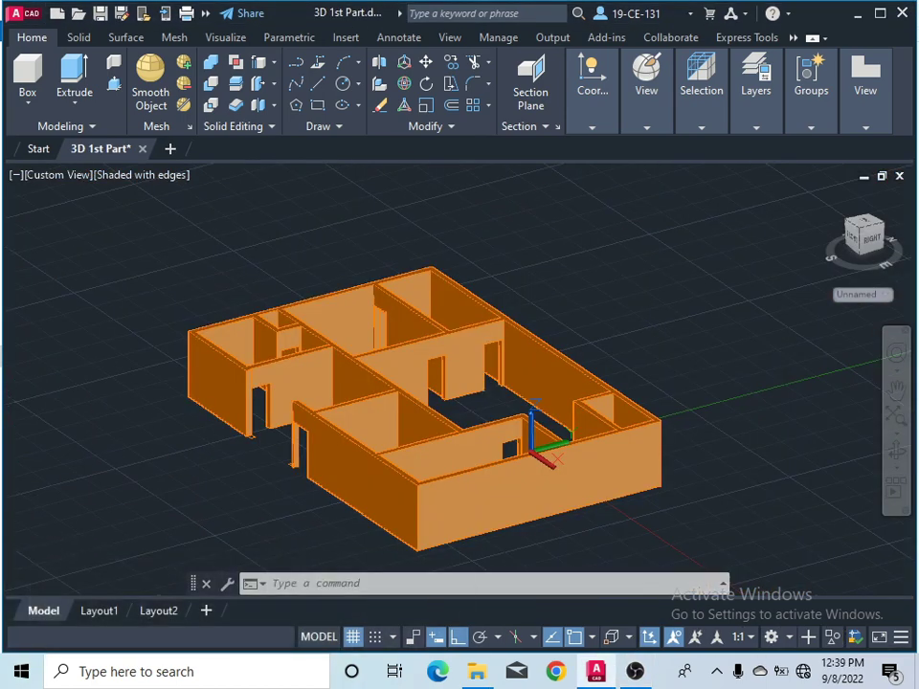
Draw a 1" by 1" rectangle by dimensions from the top outer corner of the narrow wall face beside the door opening
scroll(253, 369, up, 6)
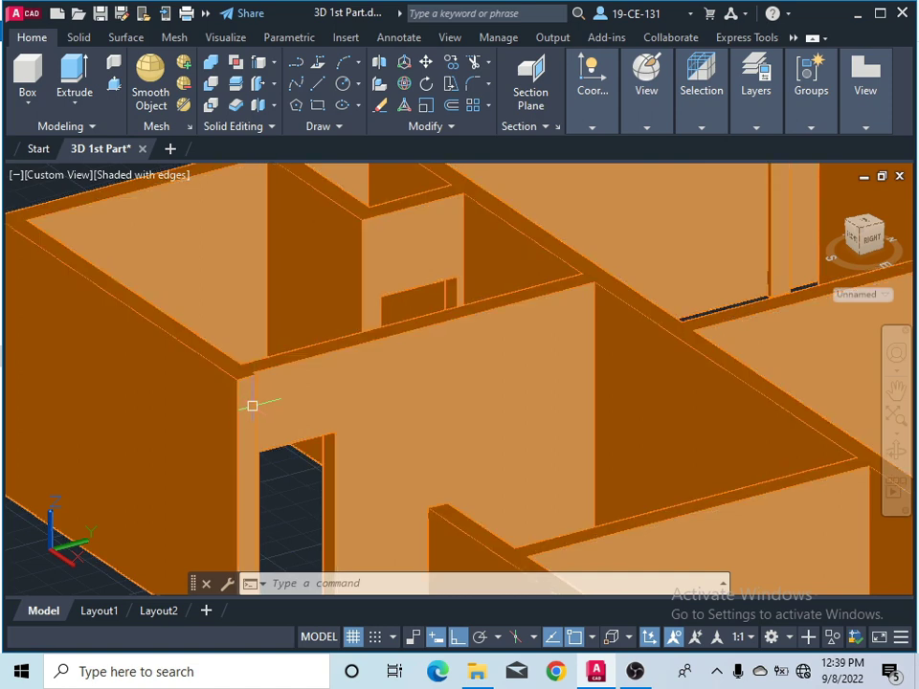
scroll(246, 439, up, 2)
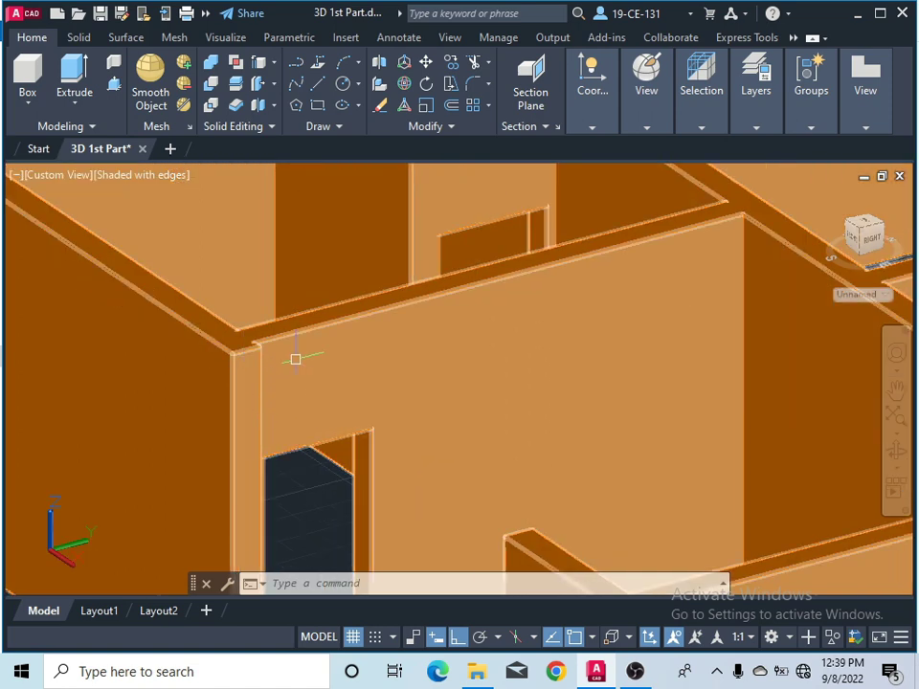
scroll(299, 287, down, 5)
scroll(277, 311, up, 5)
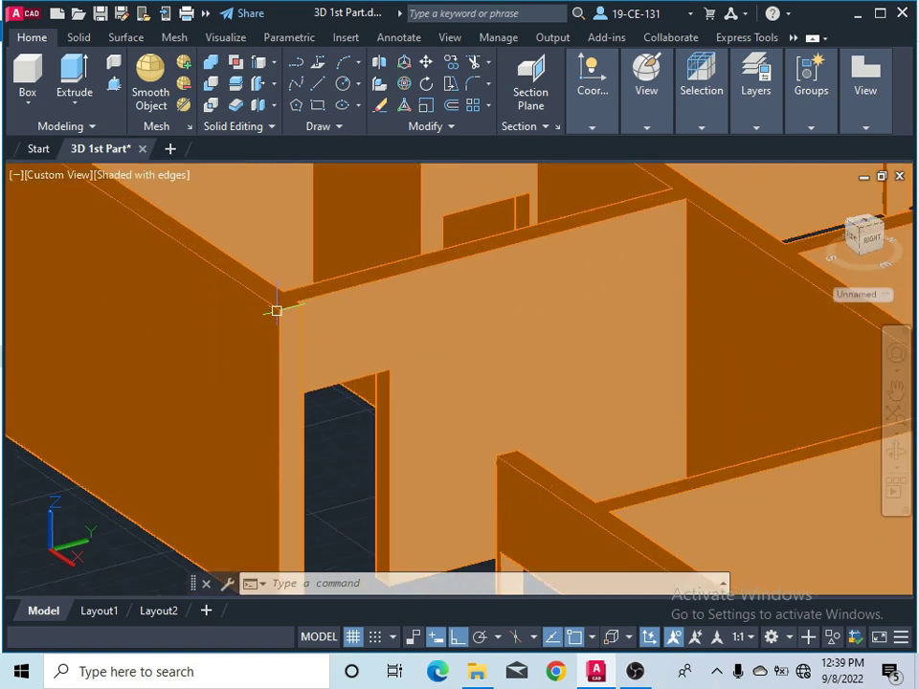
scroll(276, 311, up, 2)
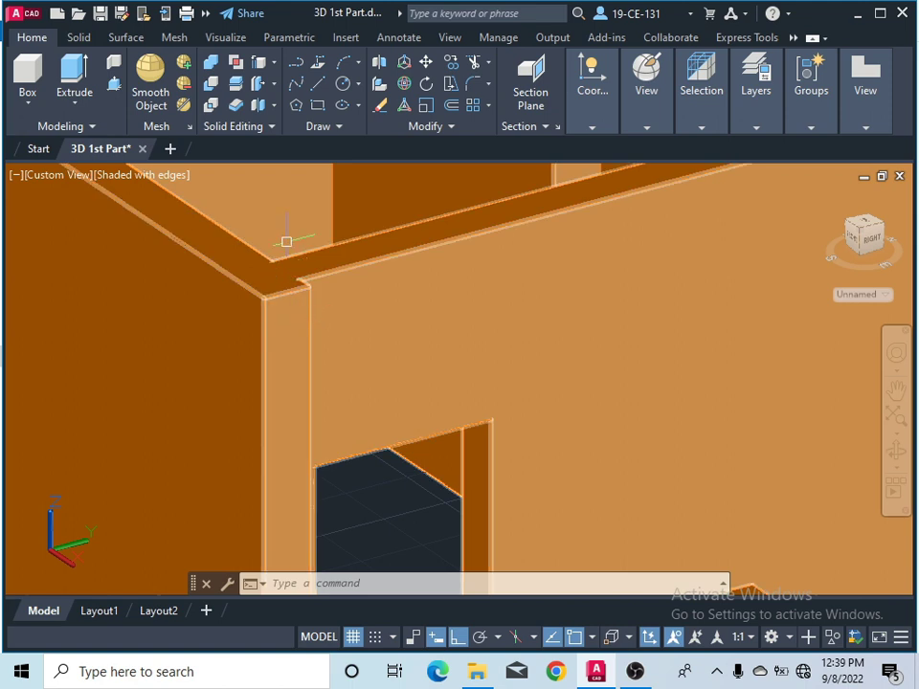
click(318, 105)
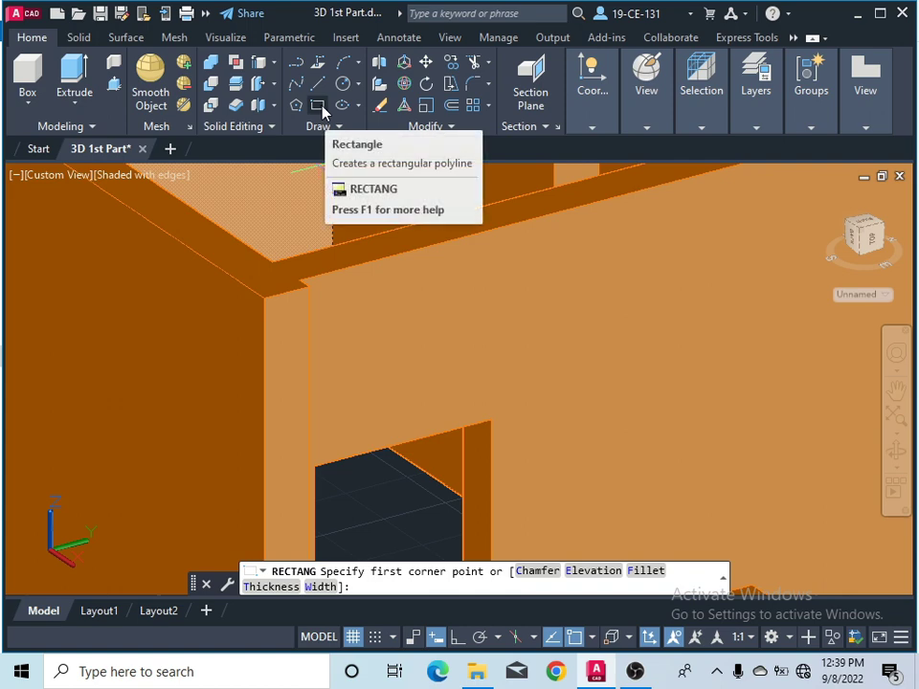
scroll(266, 302, up, 3)
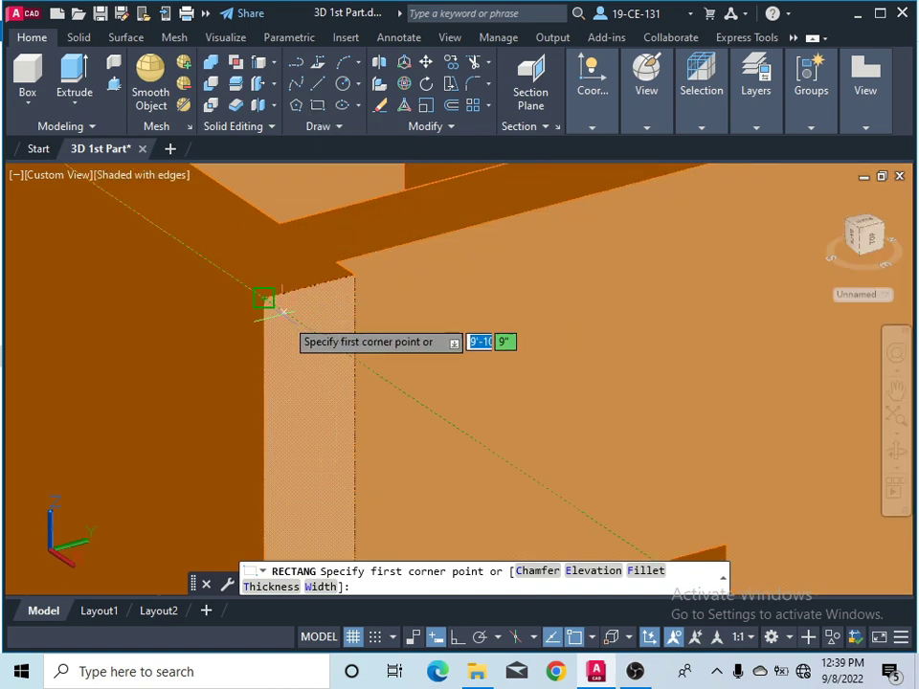
scroll(263, 298, up, 2)
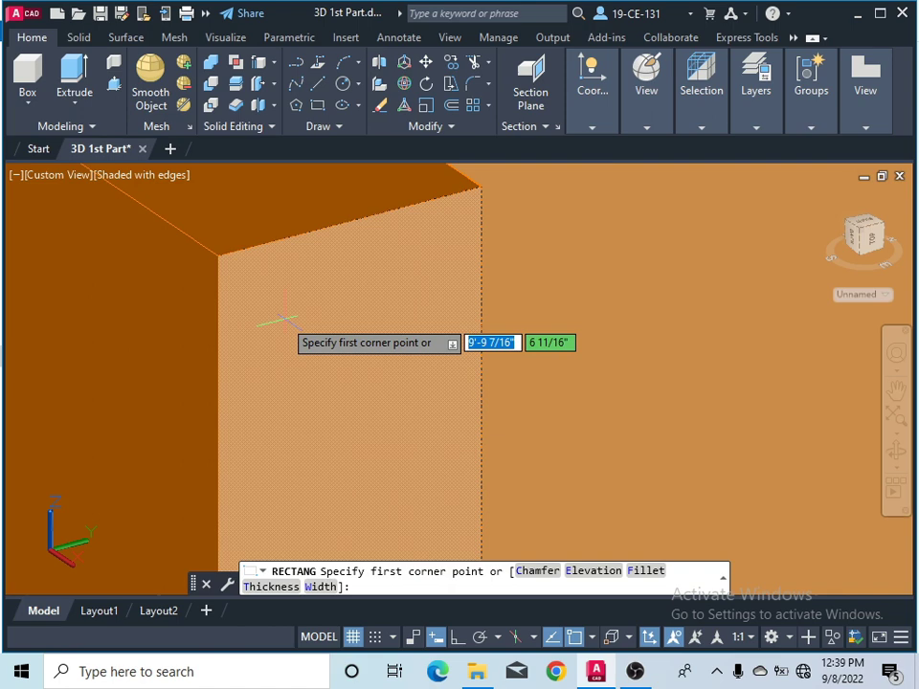
click(219, 256)
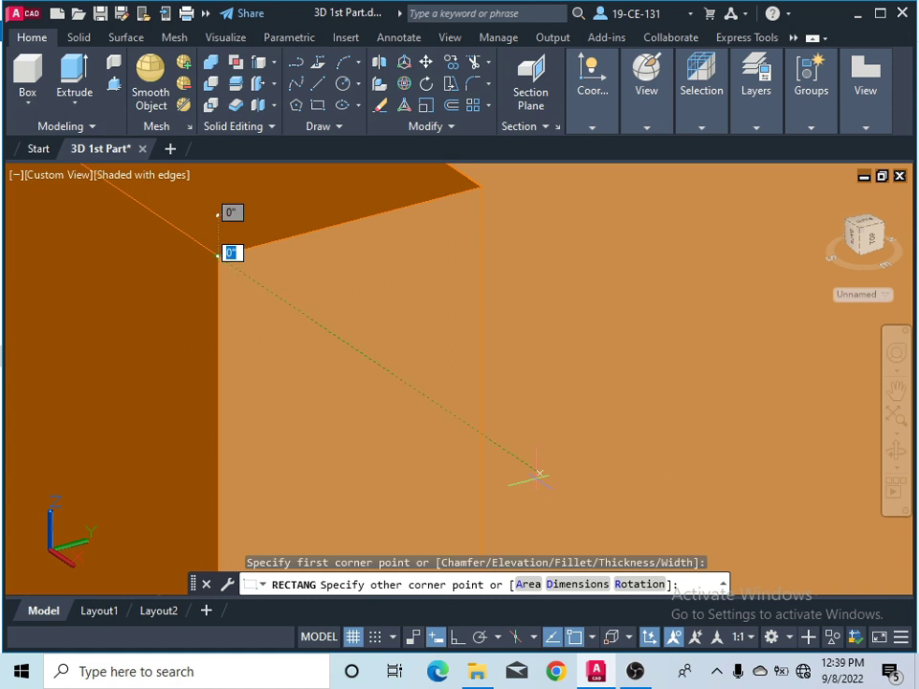
click(560, 586)
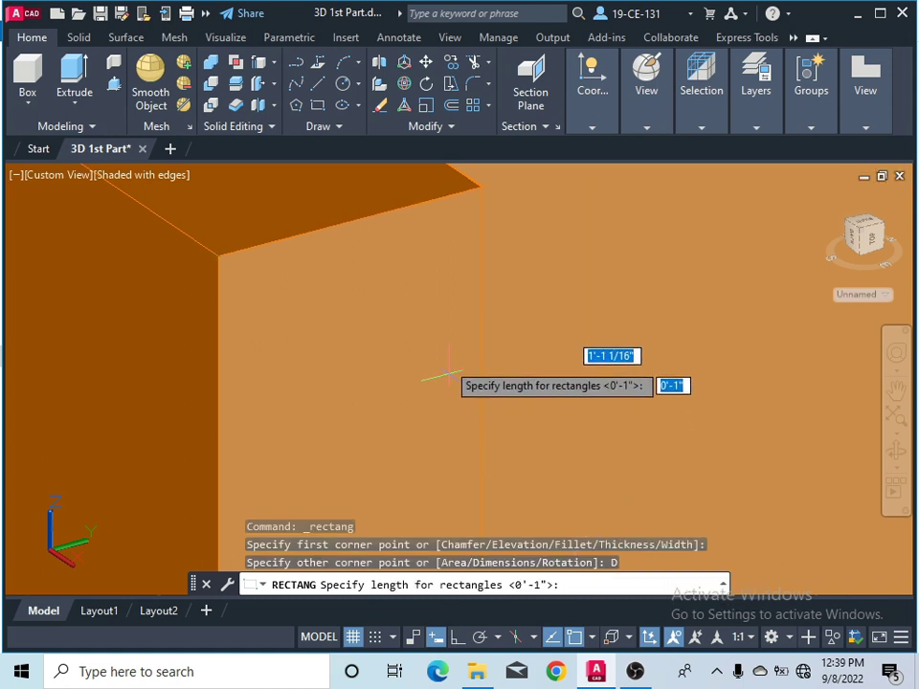
key(Return)
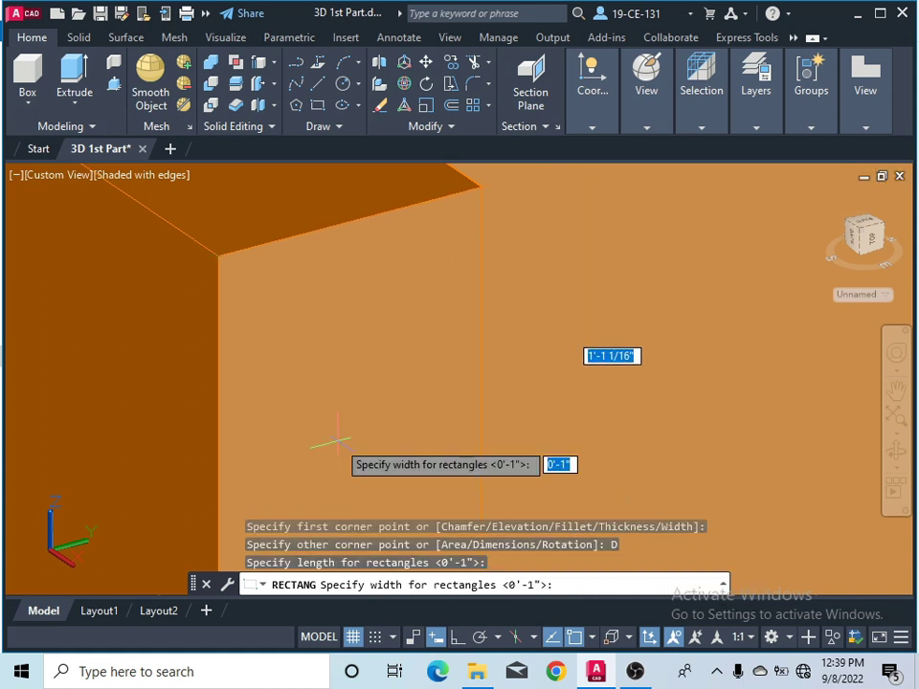
key(Return)
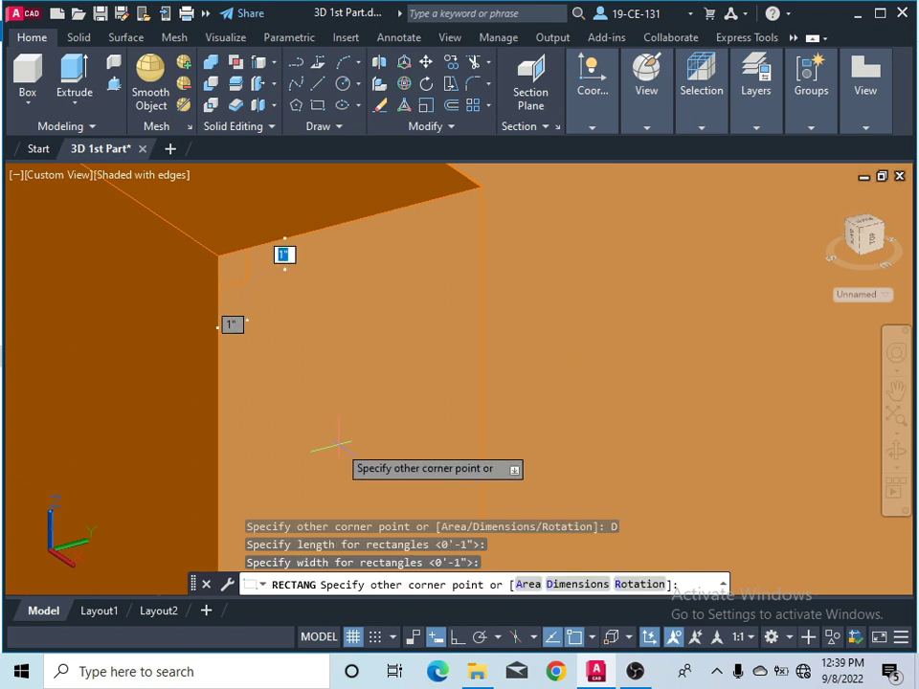
click(287, 303)
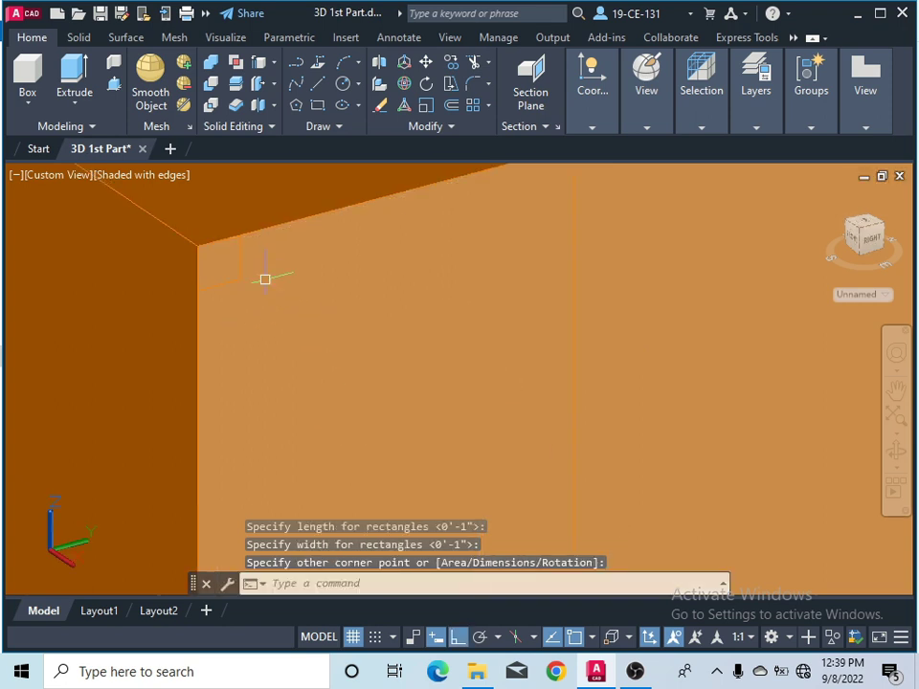
Copy the 1" square profile from its lower outer corner straight down the wall's corner edge by 3"
scroll(265, 280, up, 5)
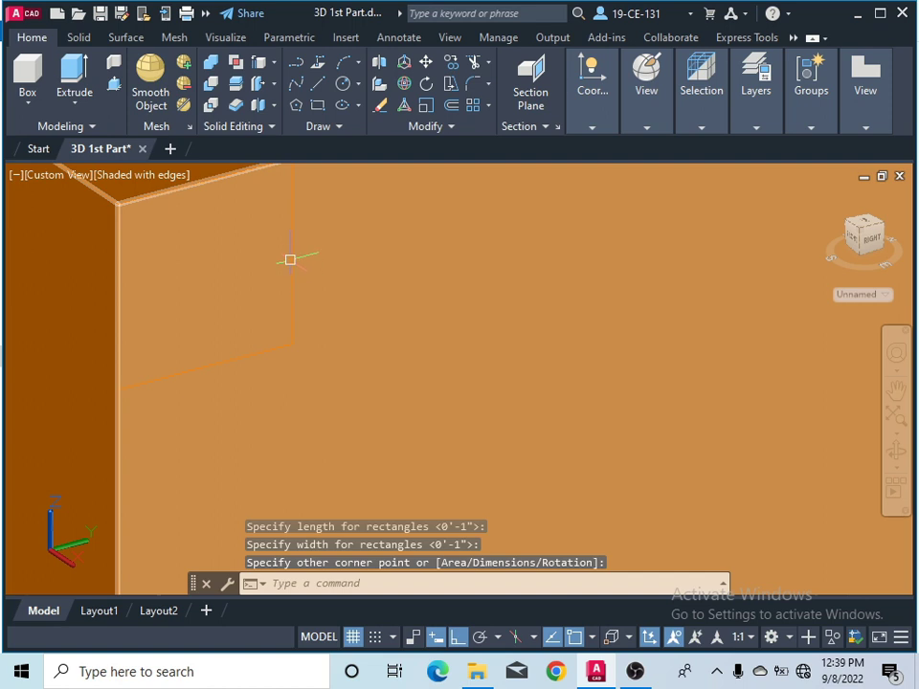
scroll(263, 300, down, 5)
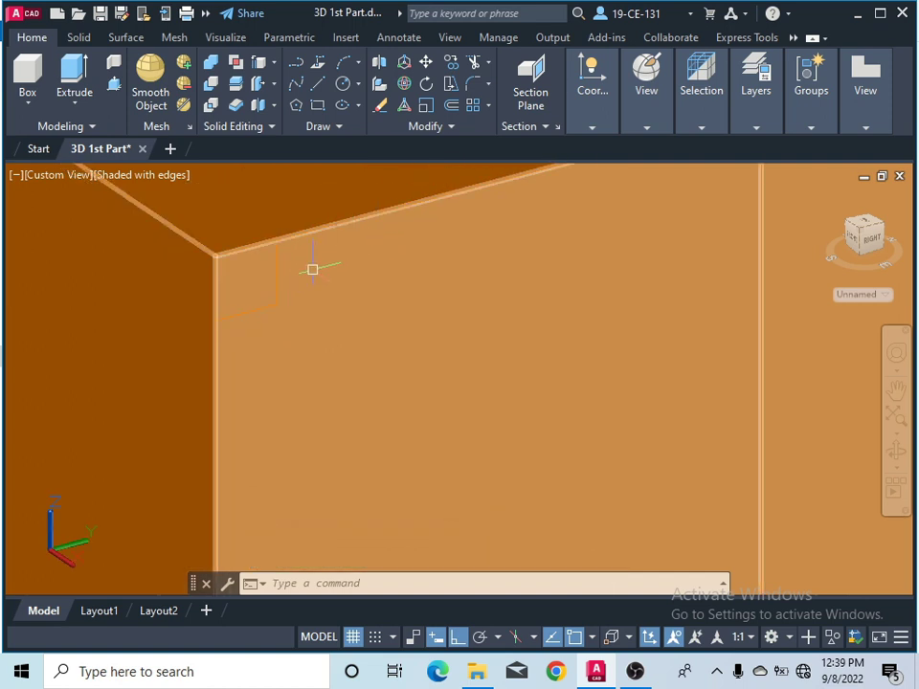
click(453, 63)
scroll(294, 342, up, 2)
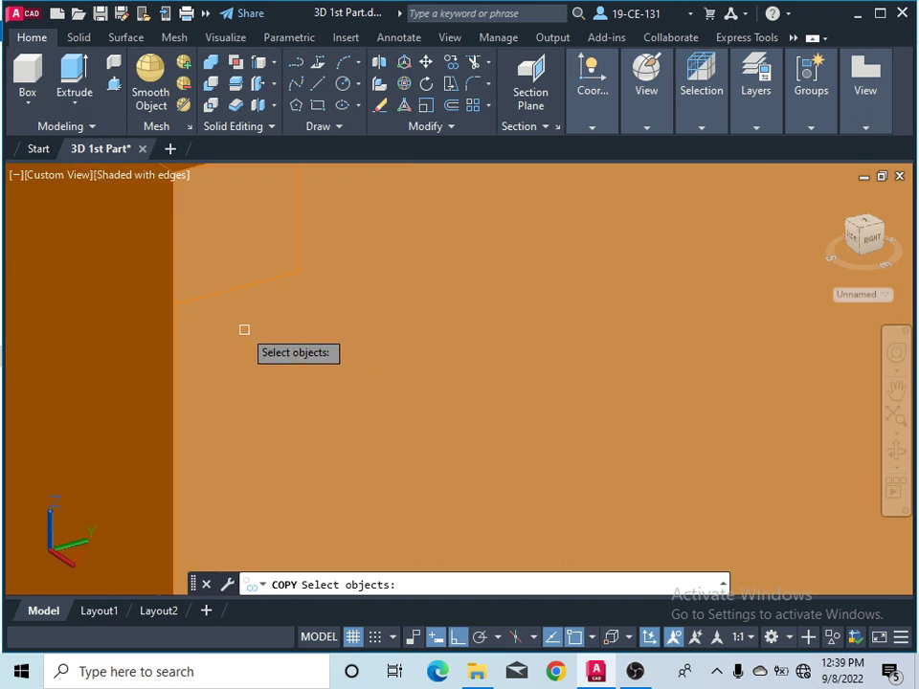
click(212, 295)
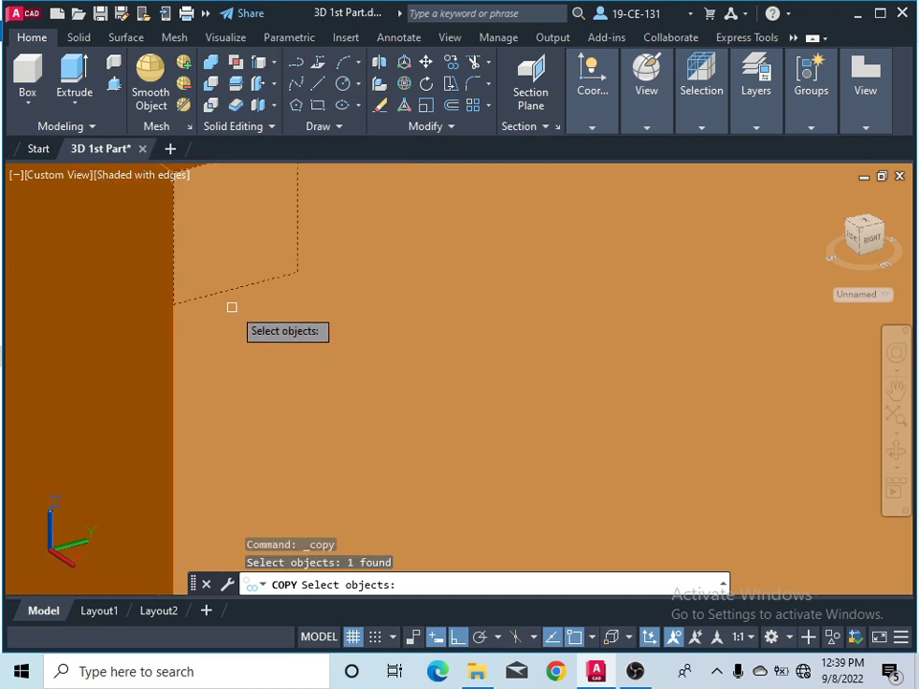
key(Return)
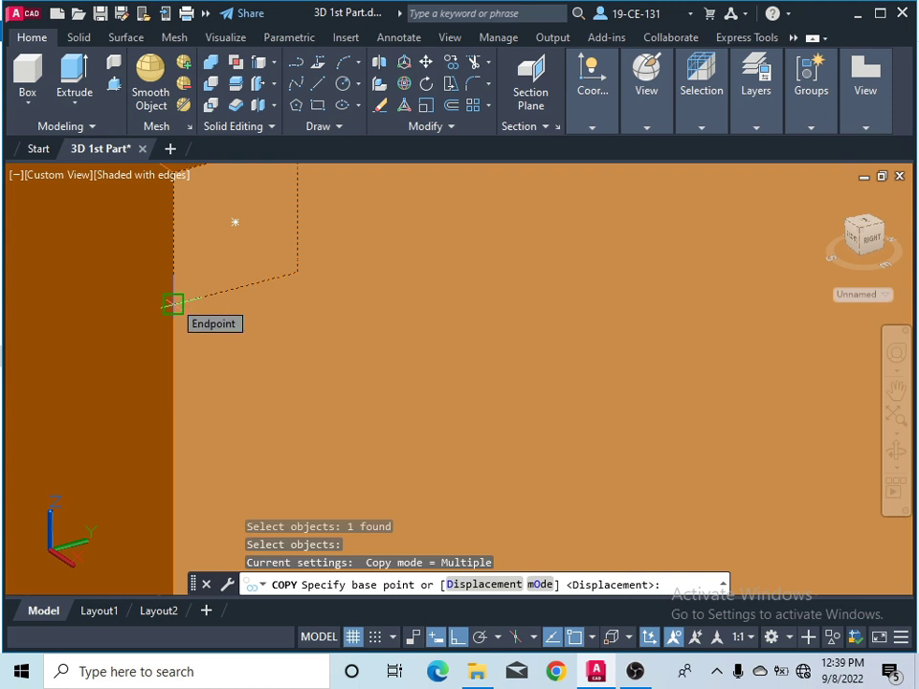
click(172, 305)
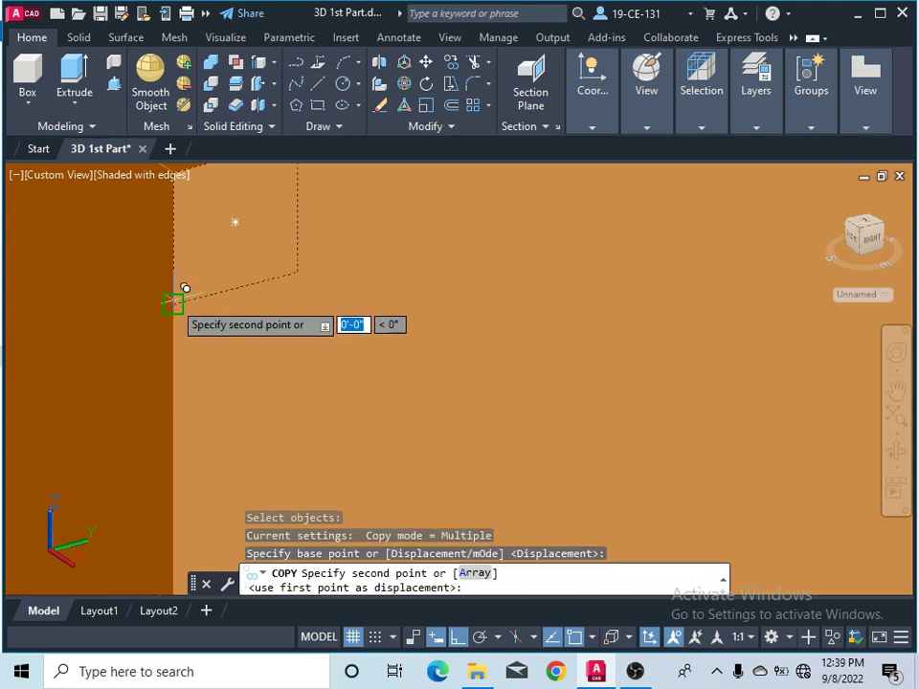
scroll(177, 408, up, 3)
scroll(178, 408, down, 3)
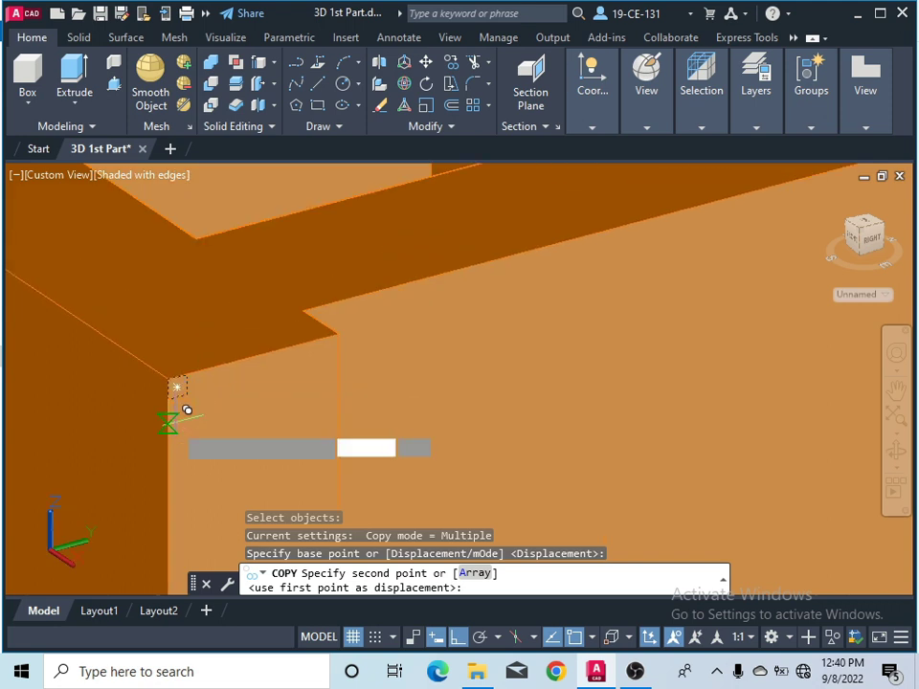
scroll(182, 410, down, 3)
scroll(172, 422, up, 3)
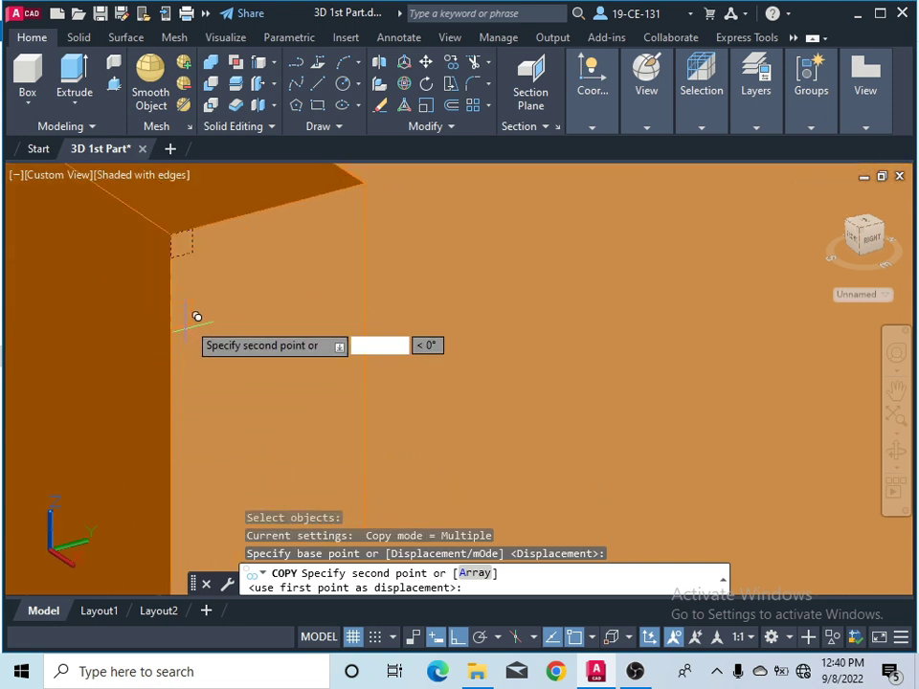
scroll(175, 280, up, 2)
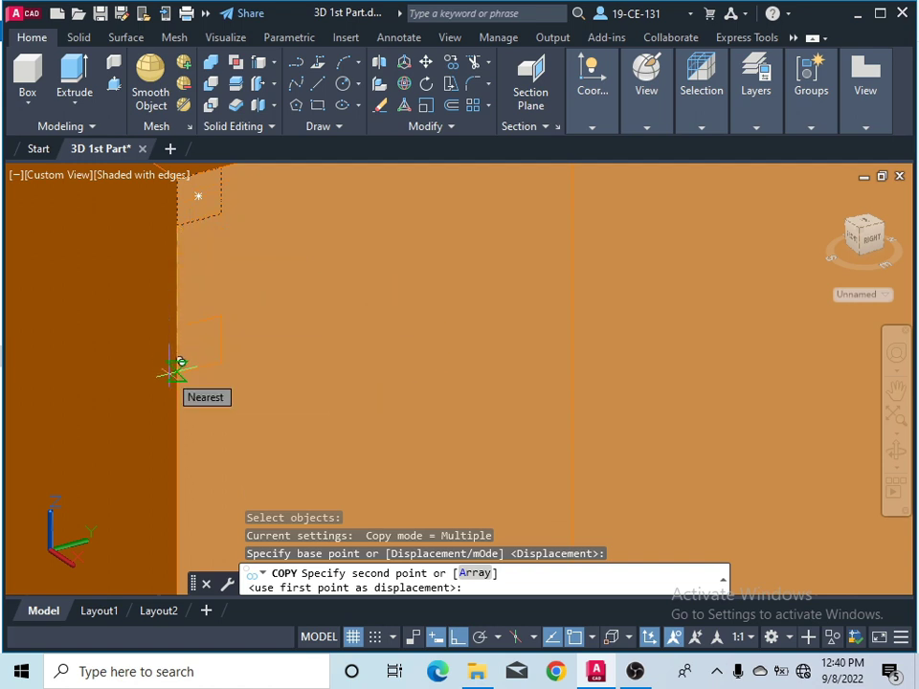
text(3)
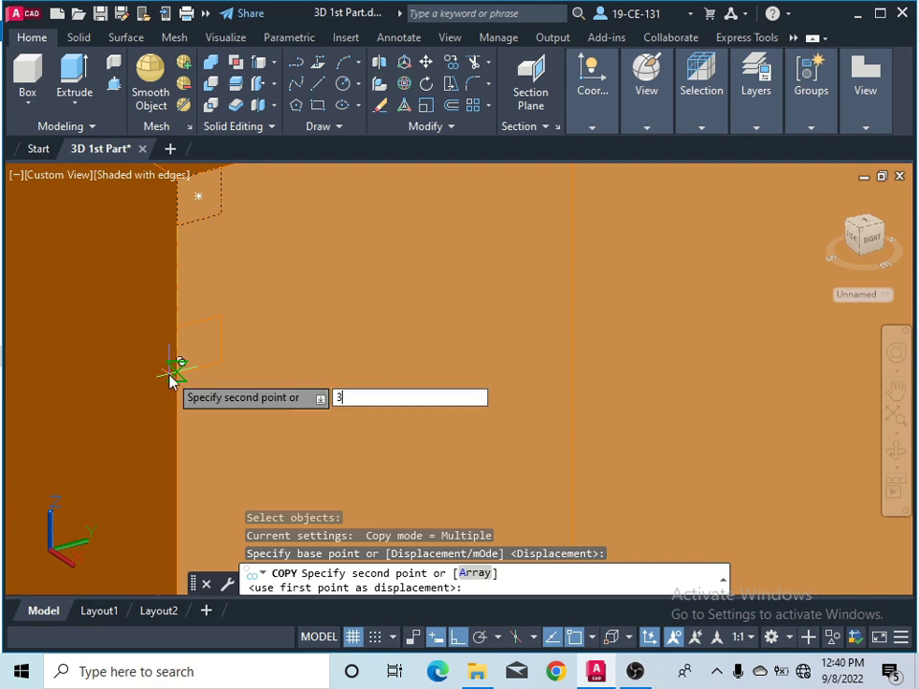
key(Return)
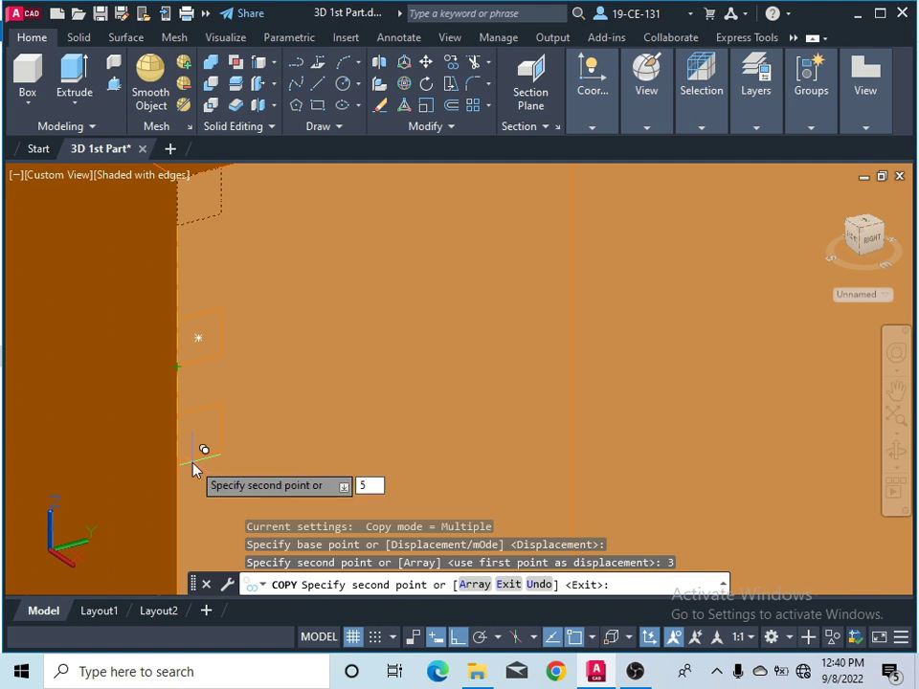
Place a copy of the square 5" down the corner edge, undo it, and place one at 6" instead
key(Return)
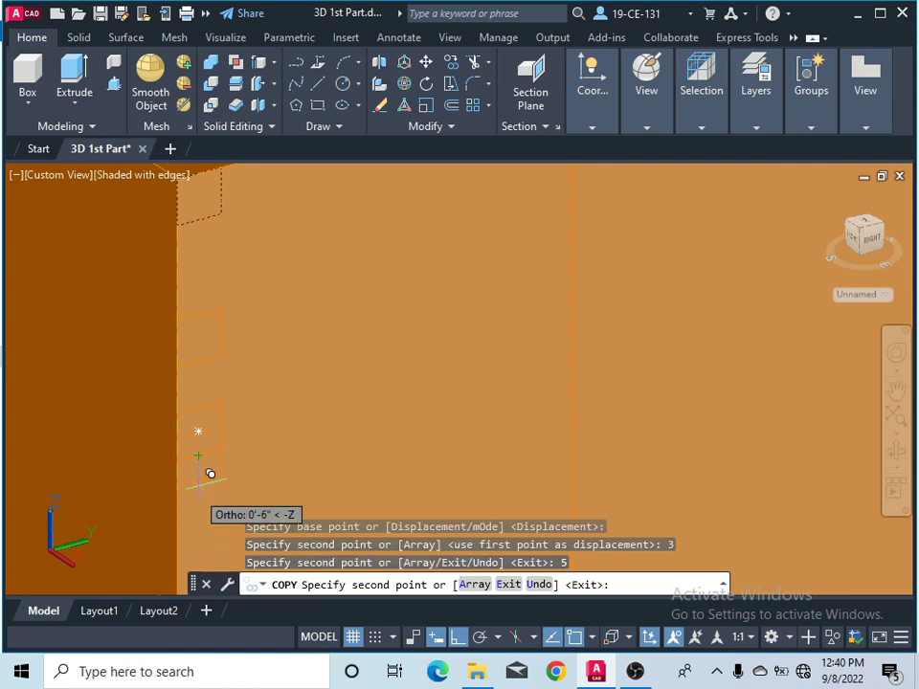
click(539, 584)
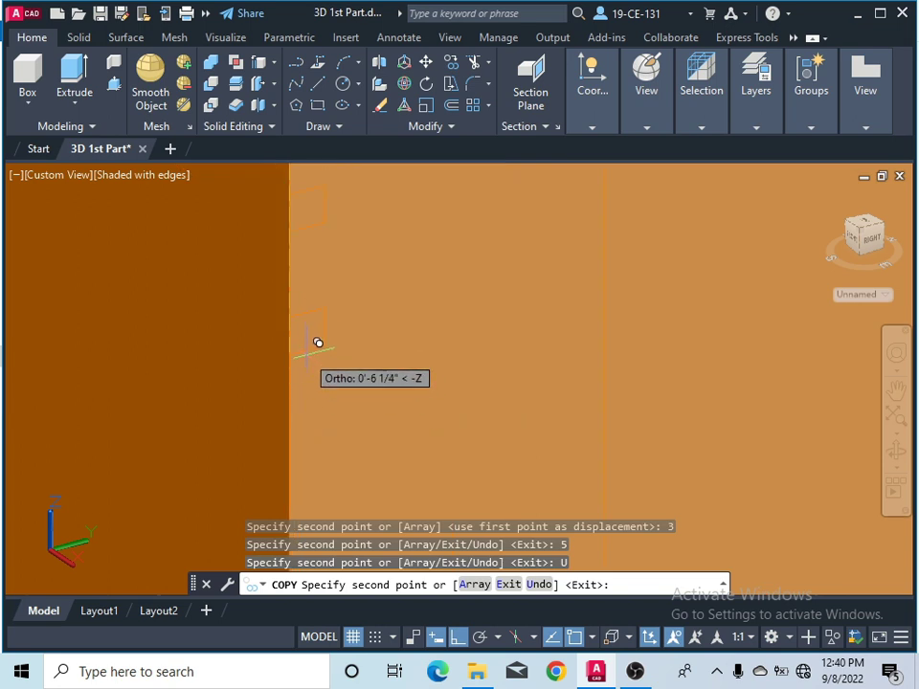
text(6)
key(Return)
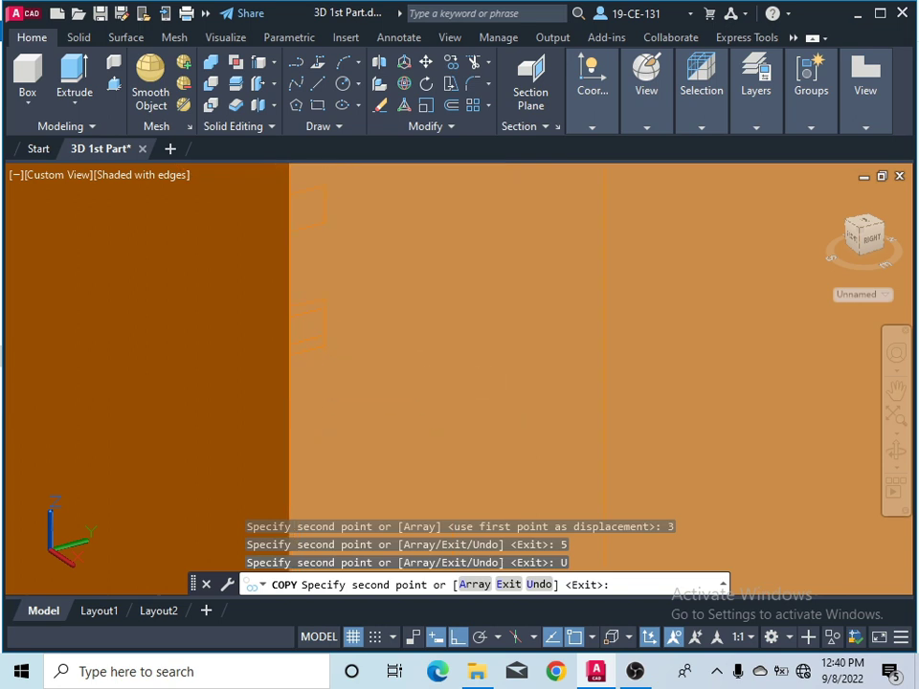
Place two more copies of the square down the corner edge, at 9" and 12" from the base point
scroll(321, 345, down, 1)
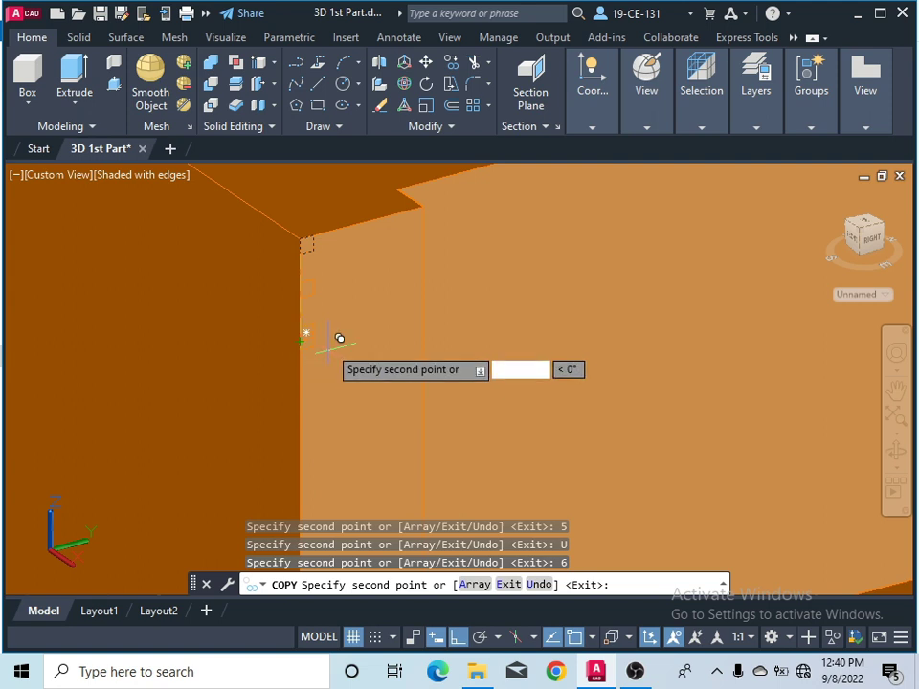
scroll(319, 335, up, 1)
scroll(303, 369, up, 1)
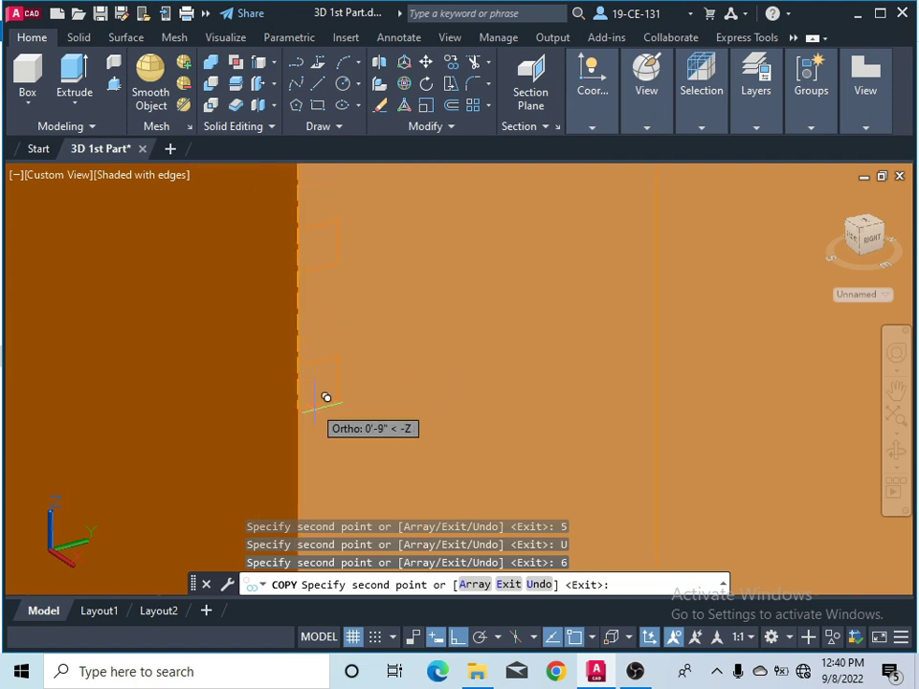
scroll(328, 383, down, 1)
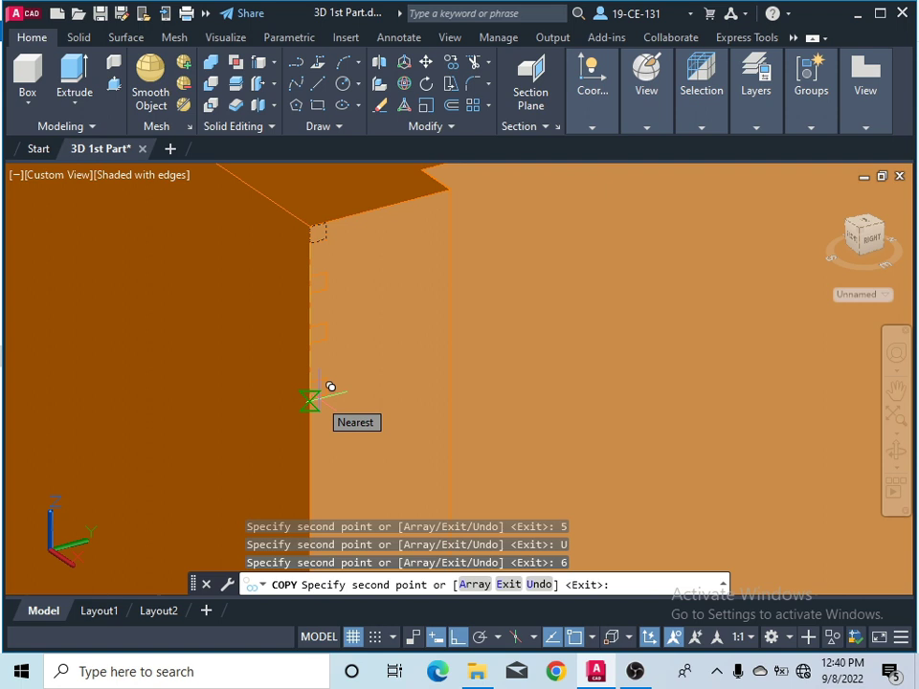
scroll(328, 389, up, 1)
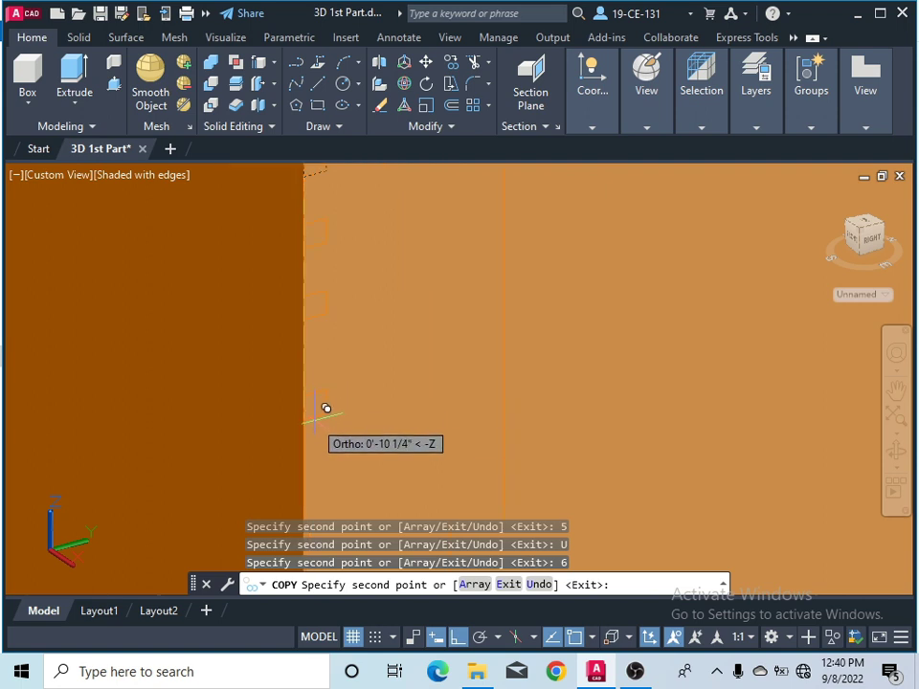
text(9)
key(Return)
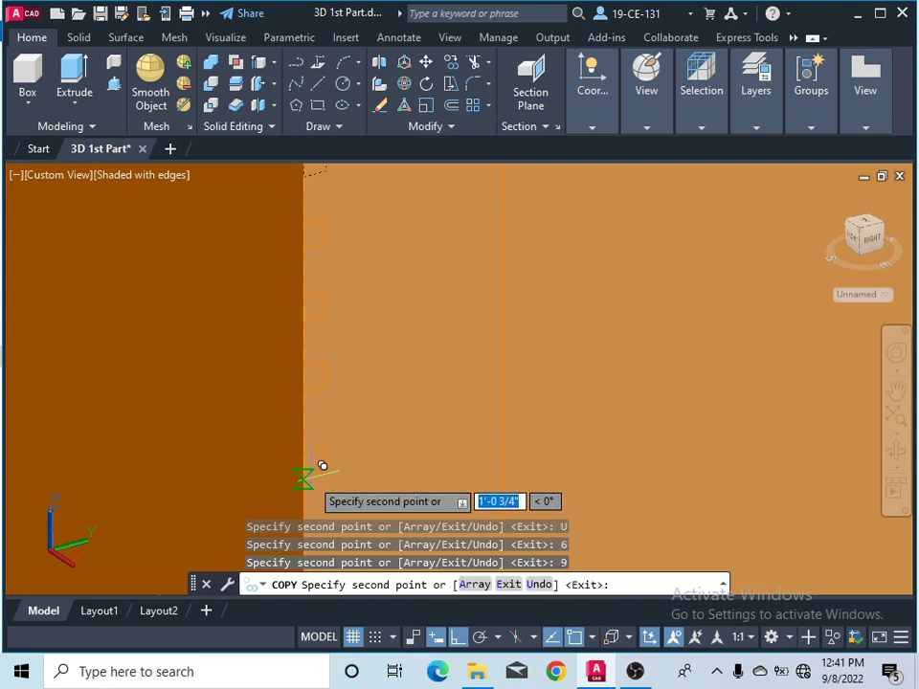
text(1)
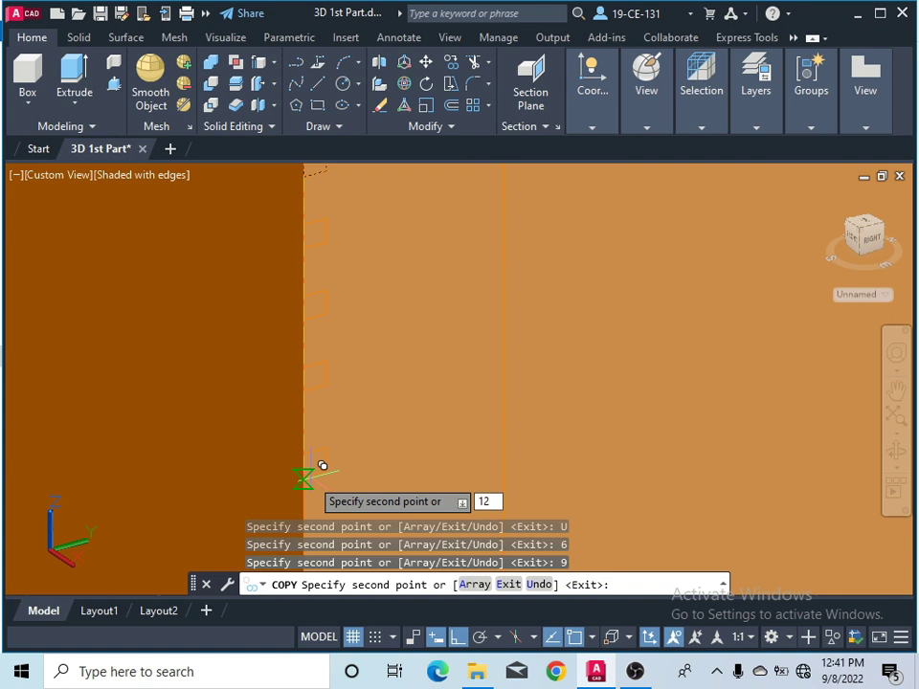
text(2)
key(Return)
Continue copying the square down the corner edge, adding copies at 15" and 18" from the base point
scroll(341, 348, down, 2)
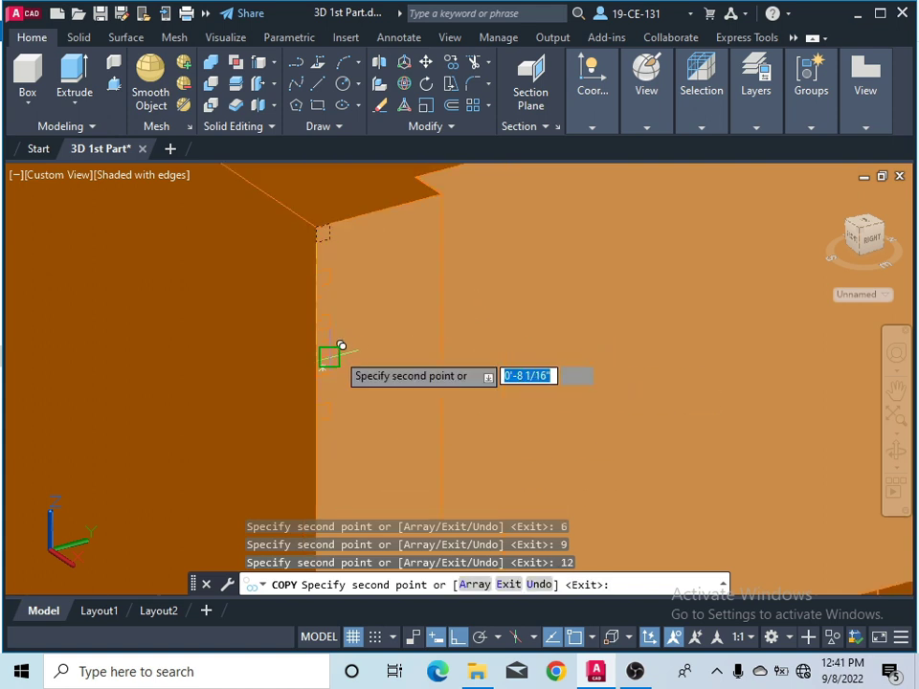
scroll(361, 385, down, 1)
scroll(350, 422, up, 3)
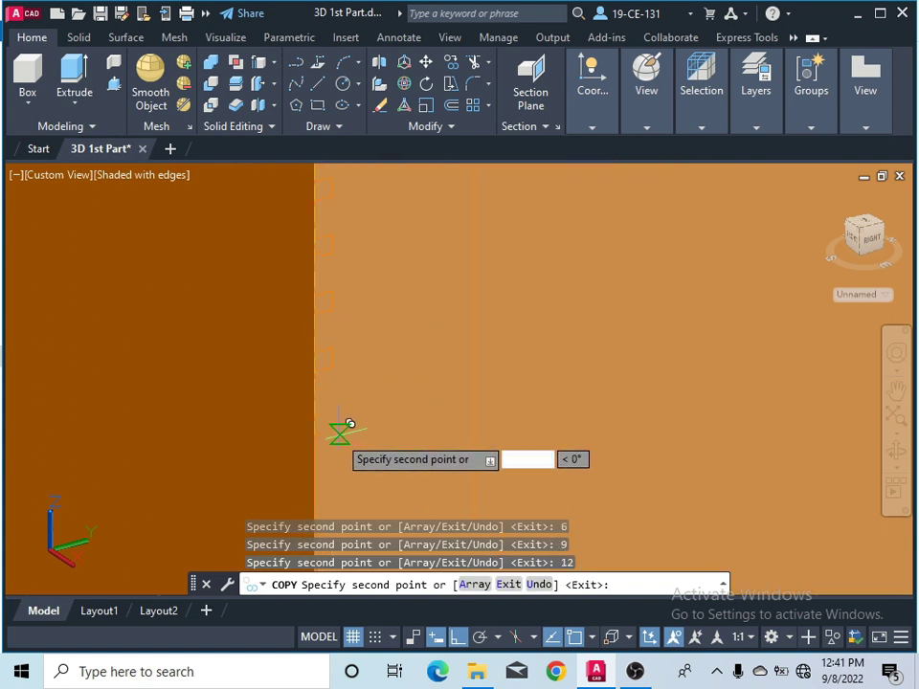
text(1)
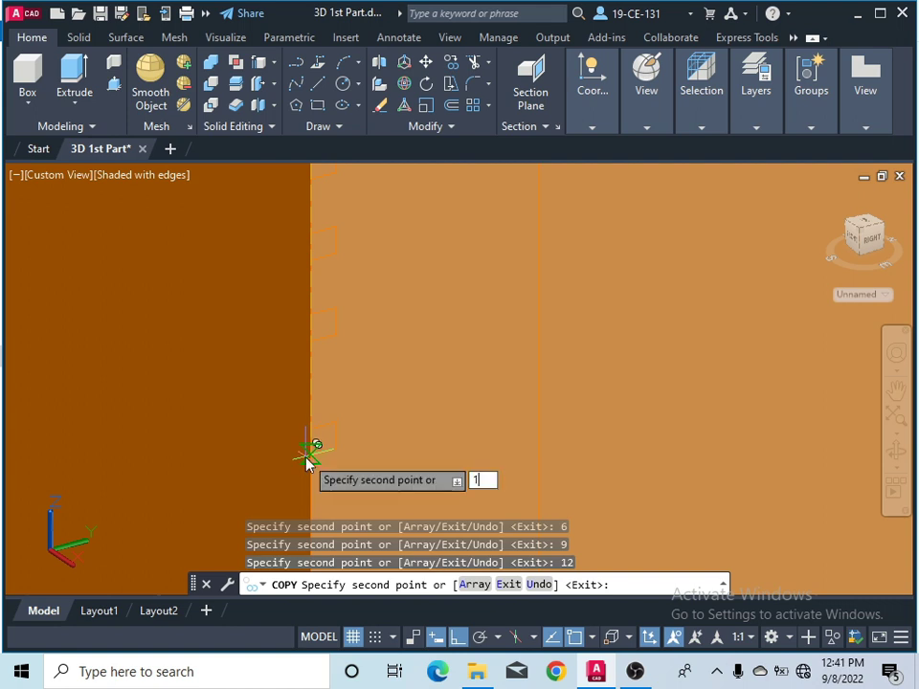
text(5)
key(Return)
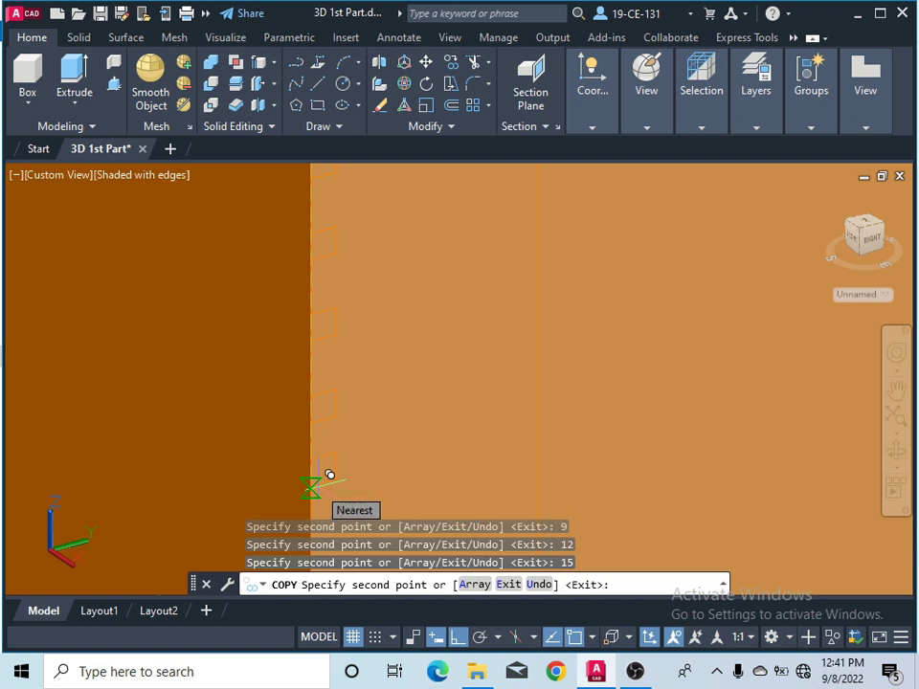
text(18)
key(Return)
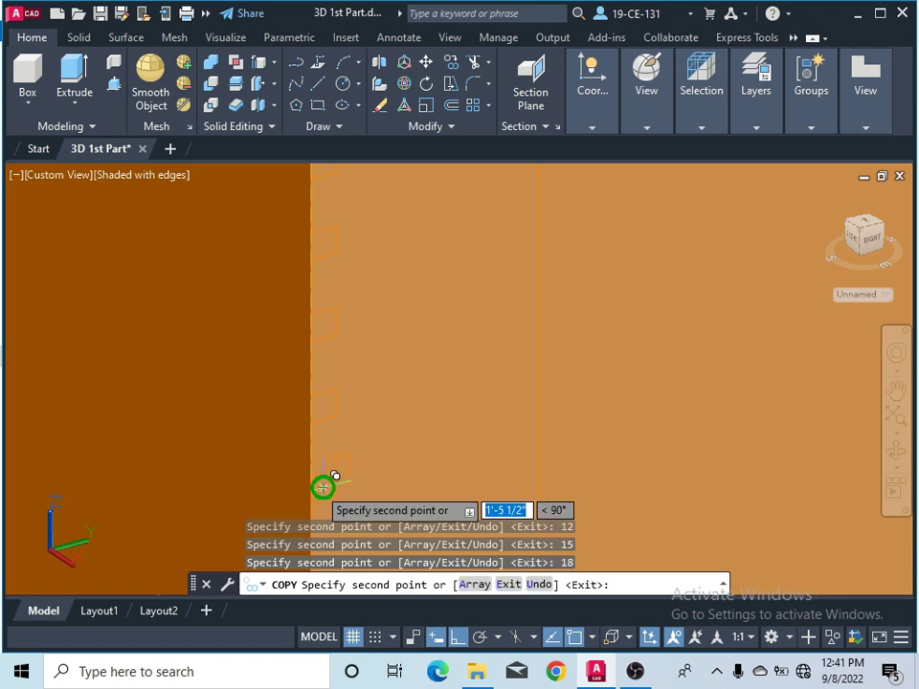
Add the last copies of the square at 21" and 24" down the corner edge and end the Copy command
scroll(402, 363, down, 2)
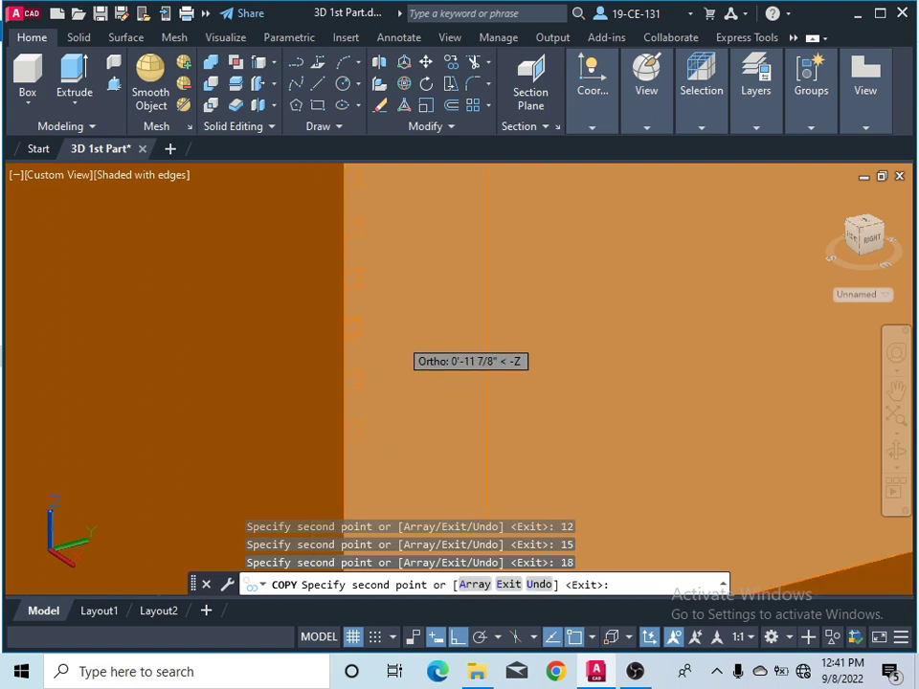
scroll(407, 431, down, 2)
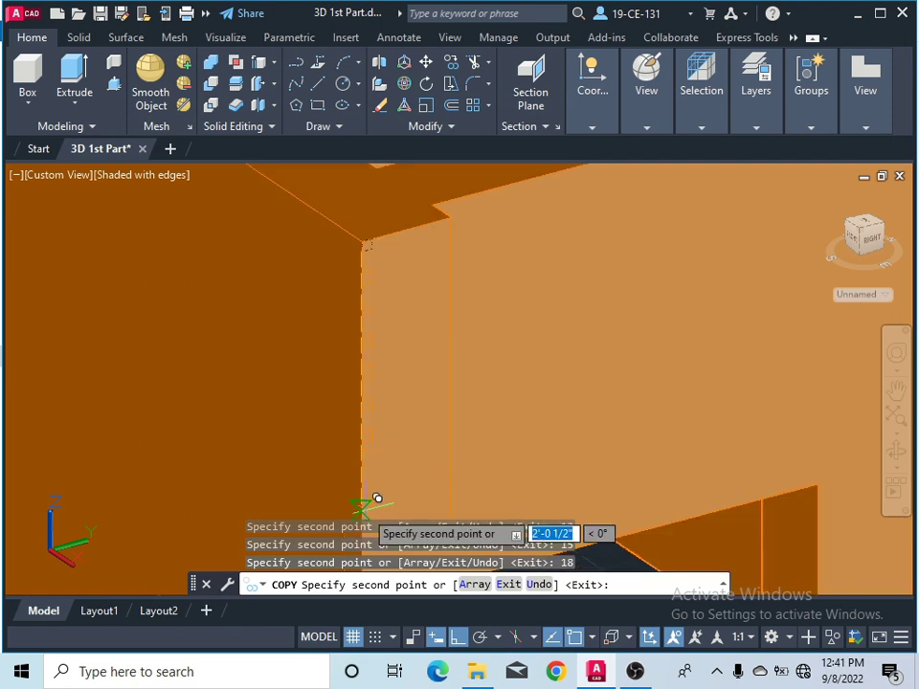
scroll(374, 501, up, 2)
scroll(374, 494, up, 2)
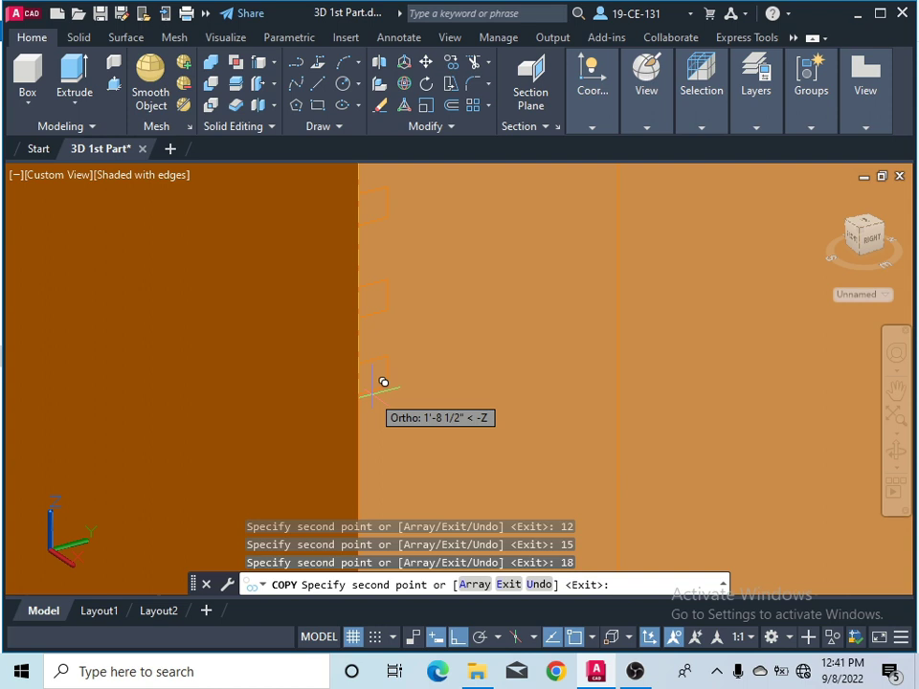
text(21)
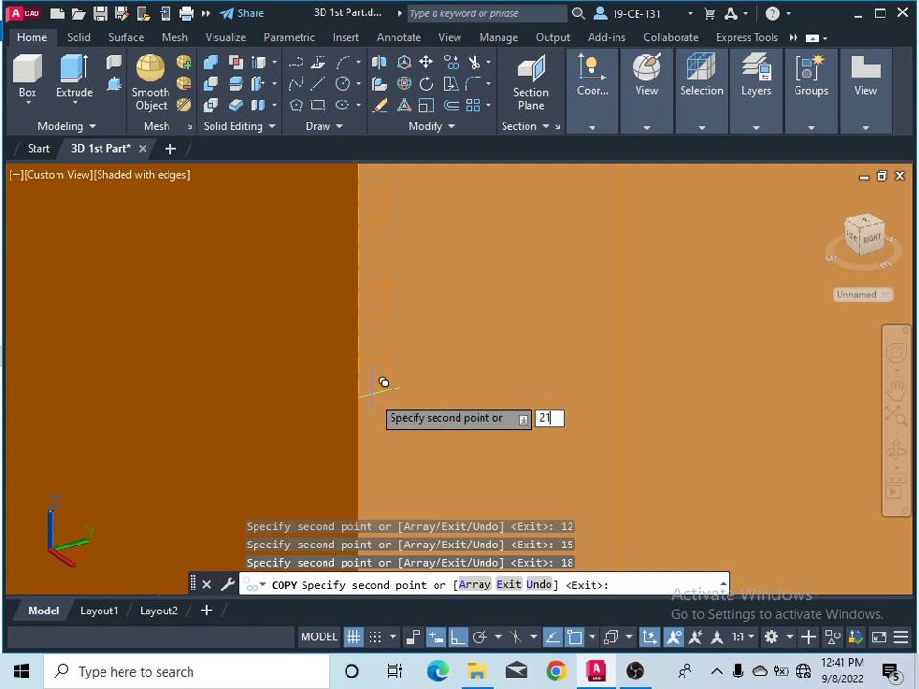
key(Return)
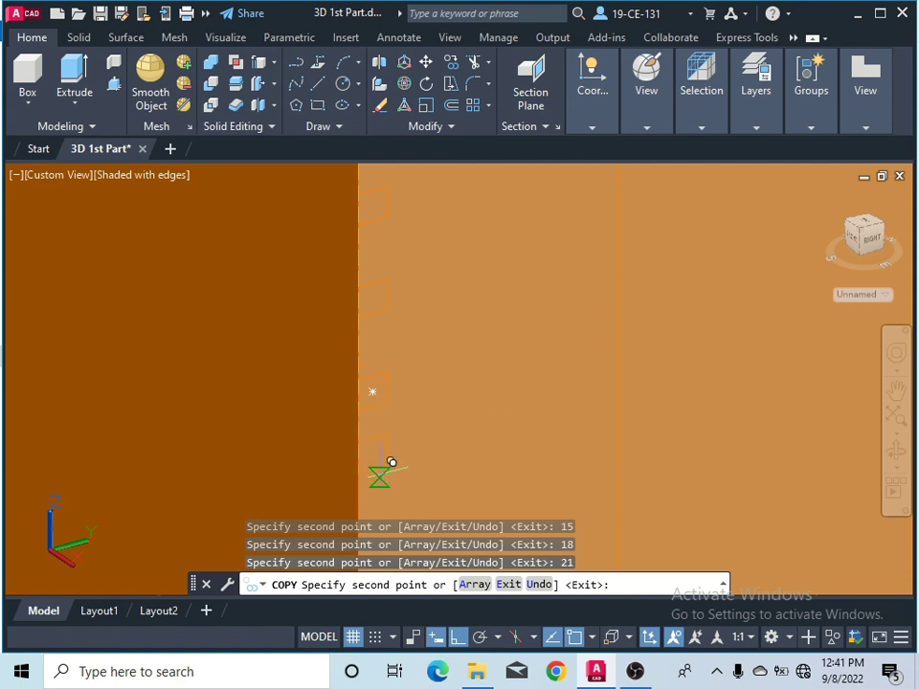
text(24)
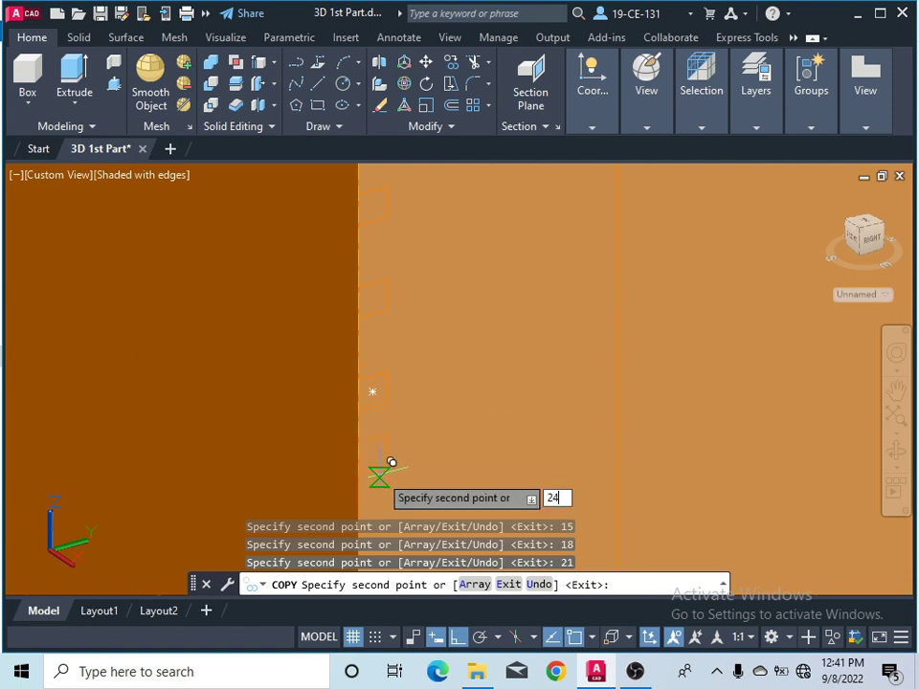
key(Return)
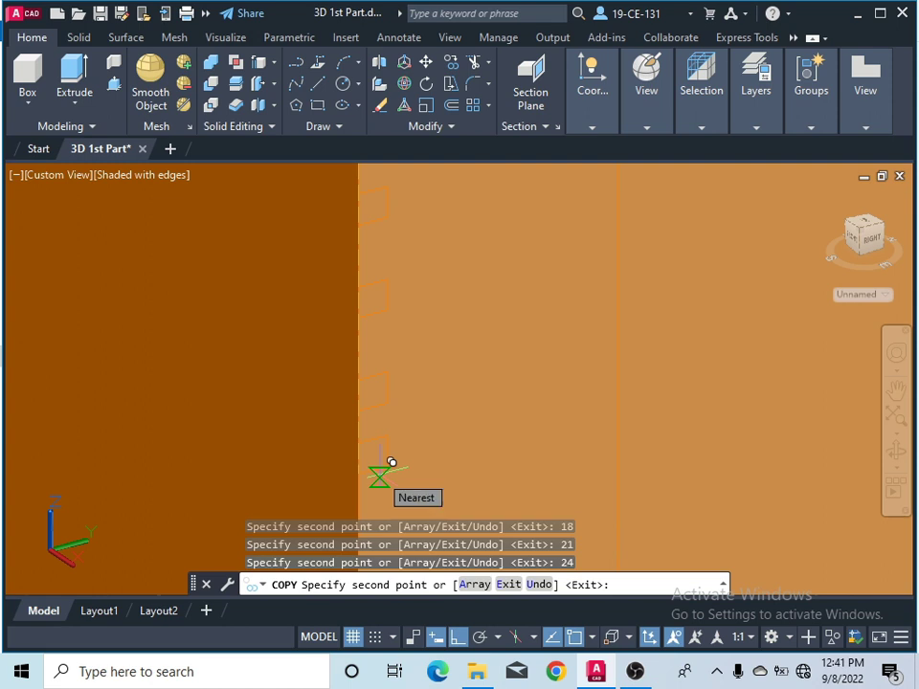
key(Return)
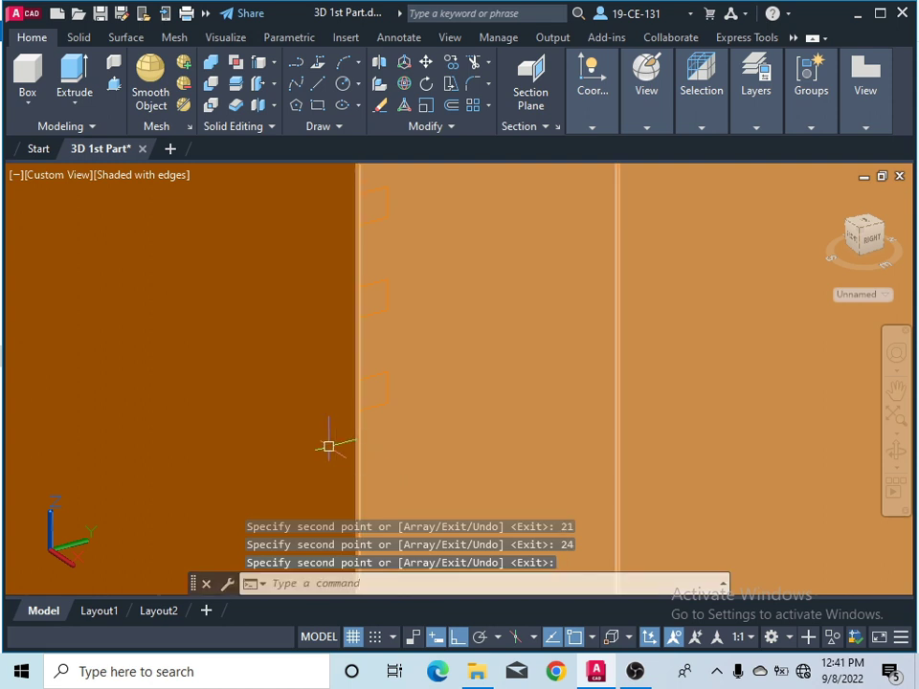
scroll(574, 308, down, 3)
scroll(435, 344, down, 2)
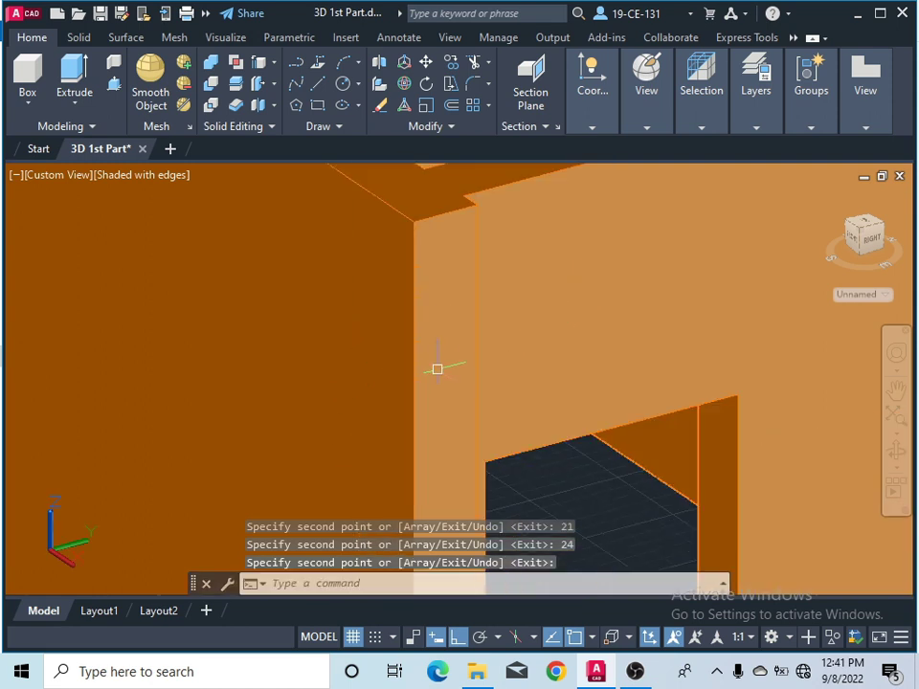
scroll(427, 212, up, 5)
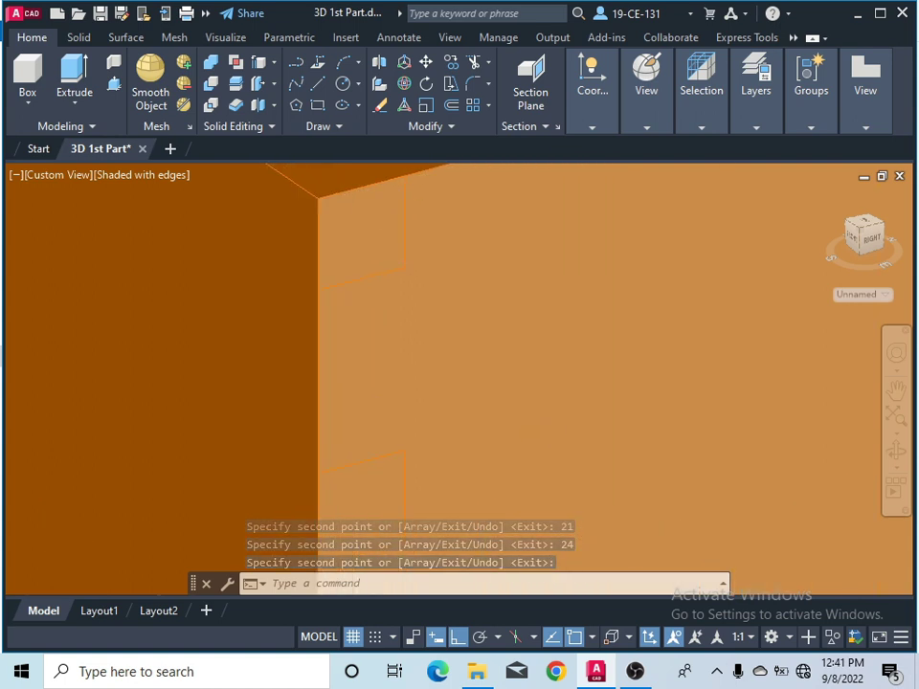
Put all the 1" squares down the outer wall corner on layer 0 and clear the selection
click(380, 276)
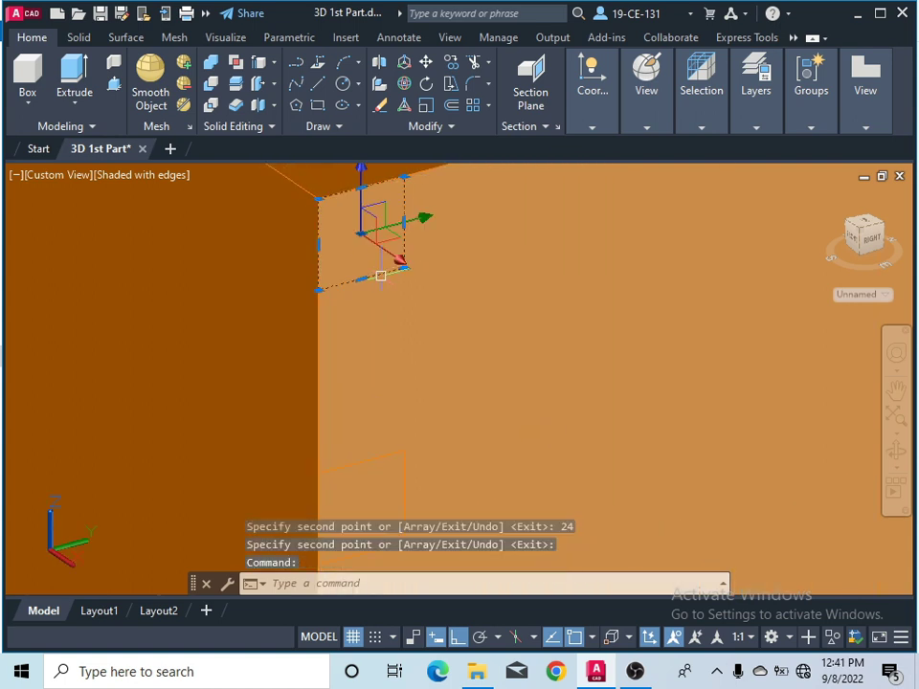
click(379, 448)
scroll(383, 412, down, 3)
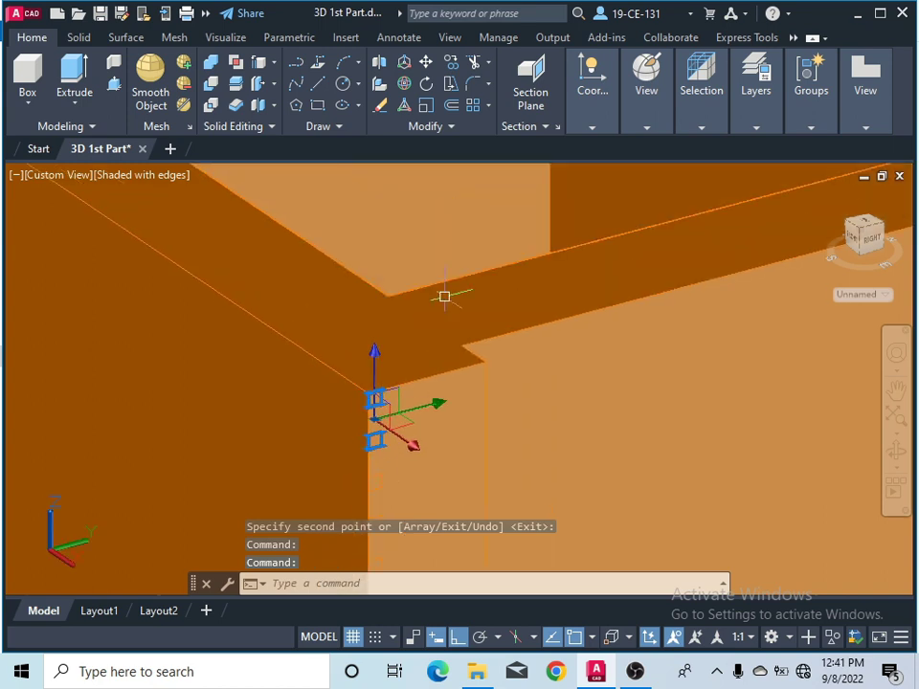
scroll(445, 297, up, 5)
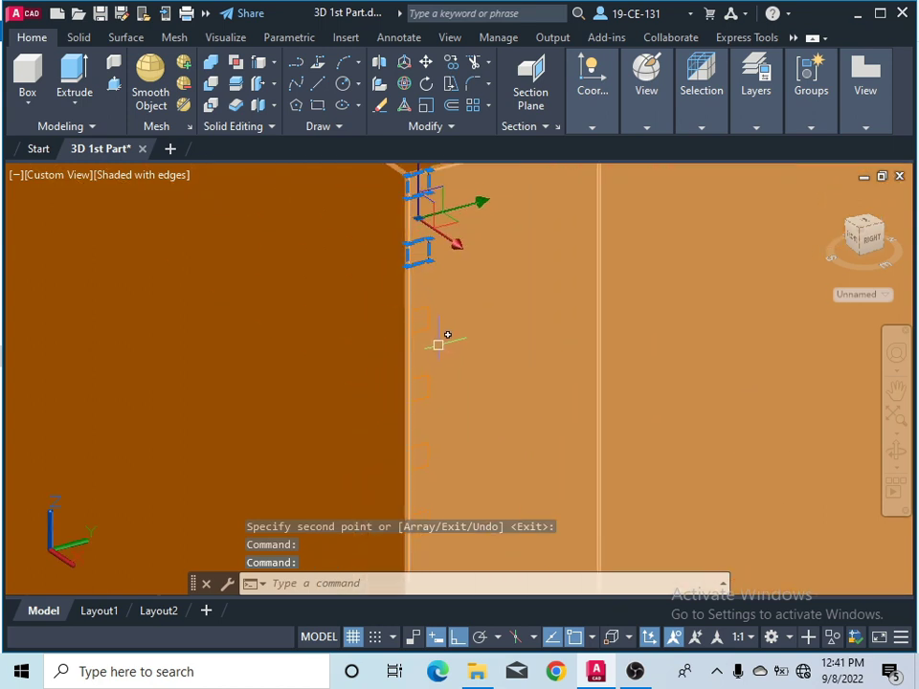
click(437, 318)
key(Return)
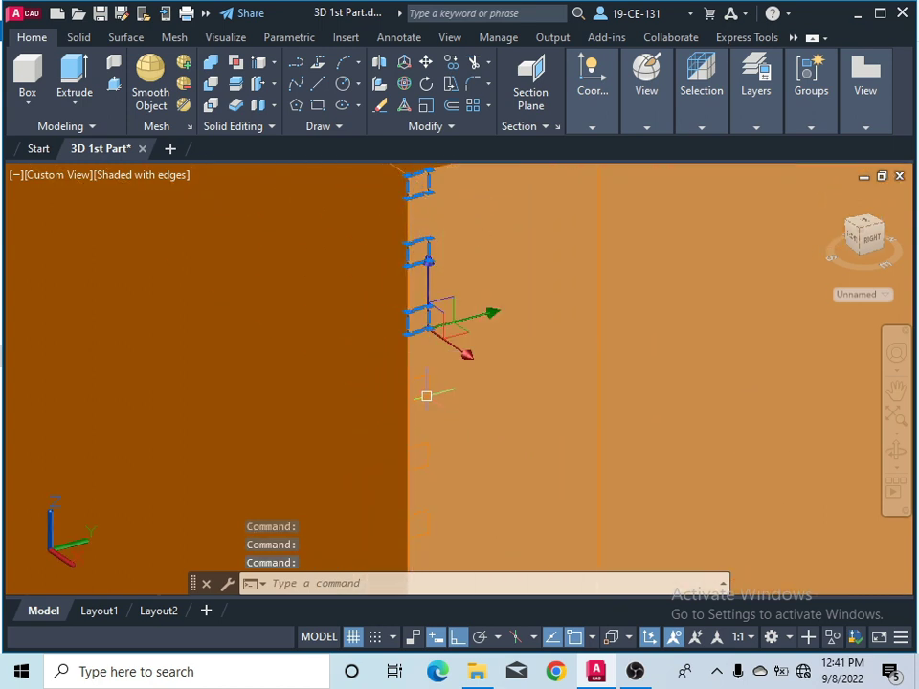
key(Escape)
scroll(428, 407, up, 3)
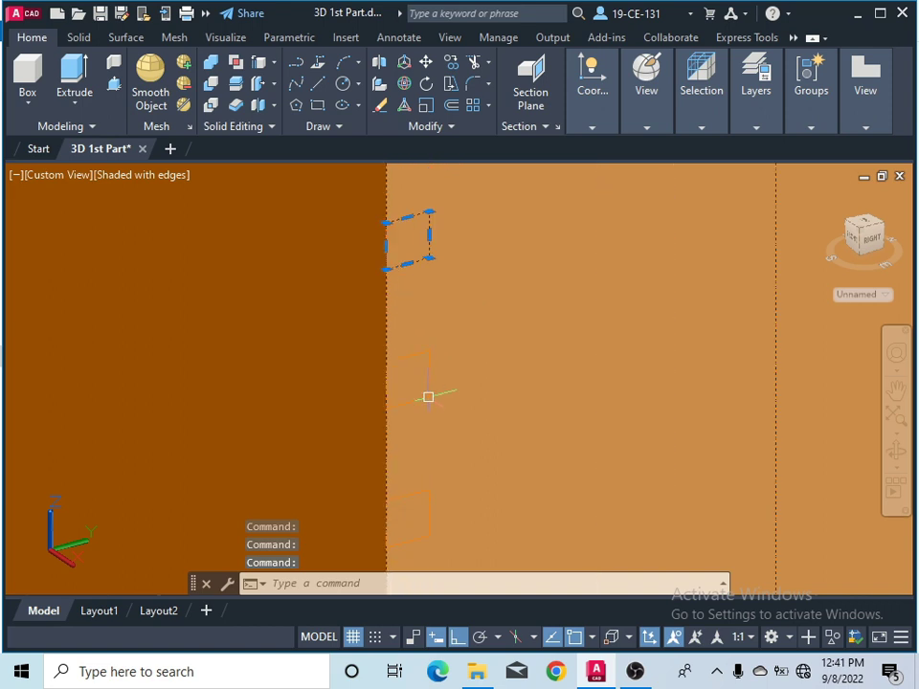
scroll(429, 371, up, 2)
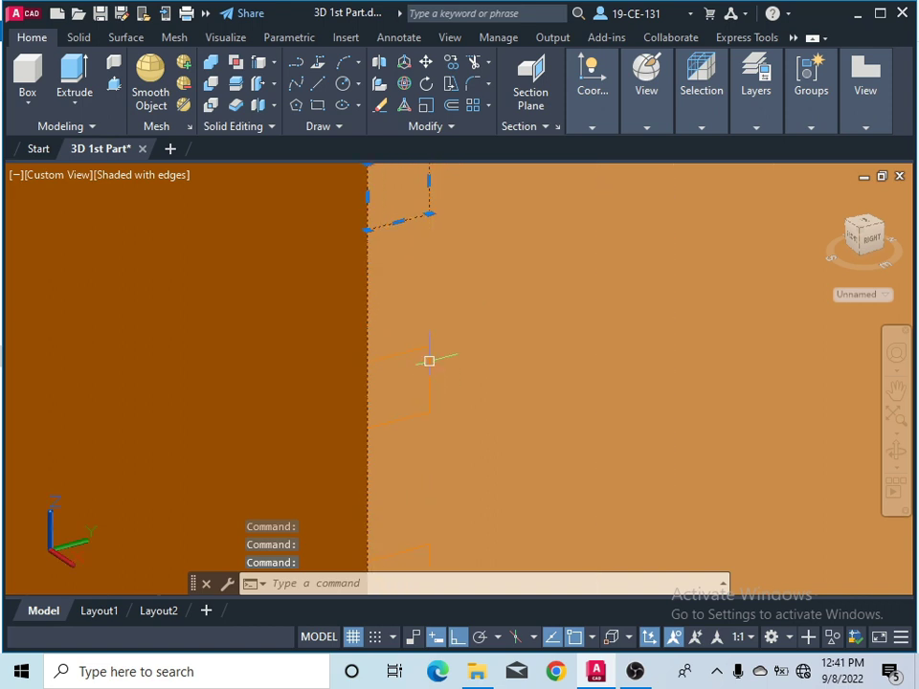
click(393, 346)
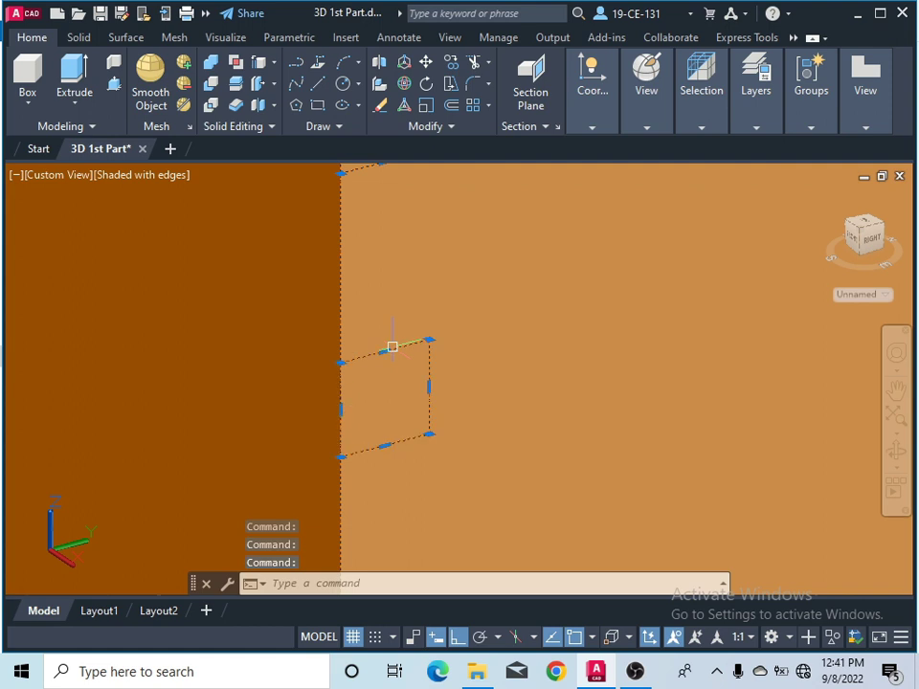
scroll(393, 346, down, 4)
scroll(428, 382, up, 2)
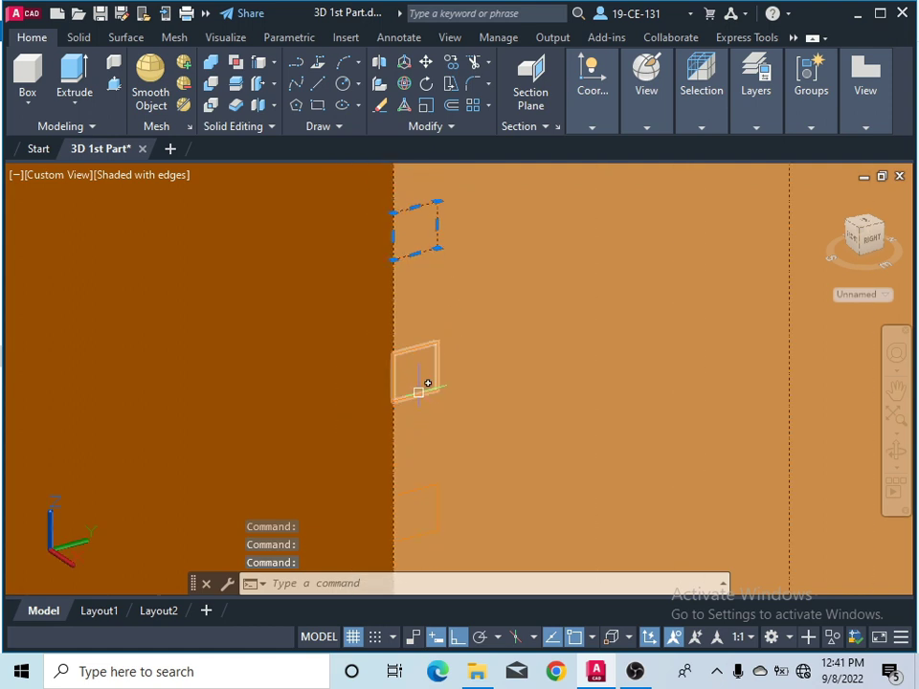
click(422, 385)
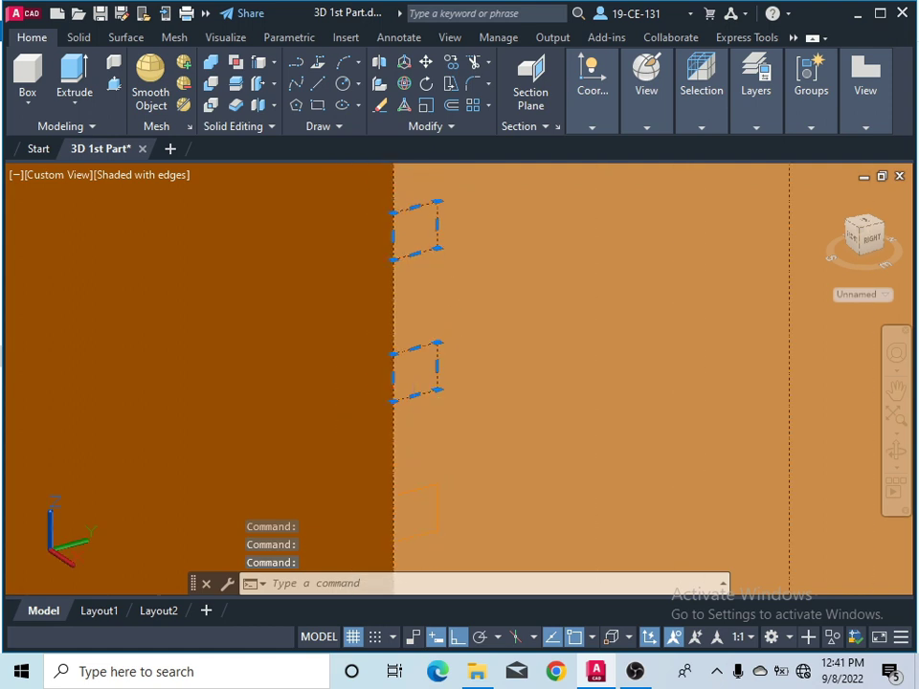
scroll(451, 357, down, 4)
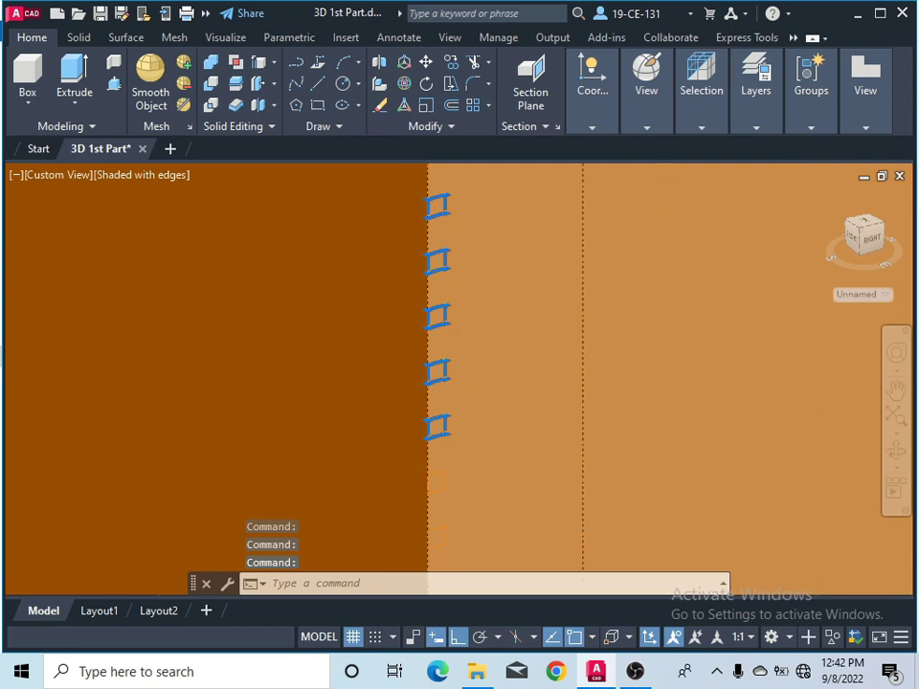
scroll(443, 187, up, 4)
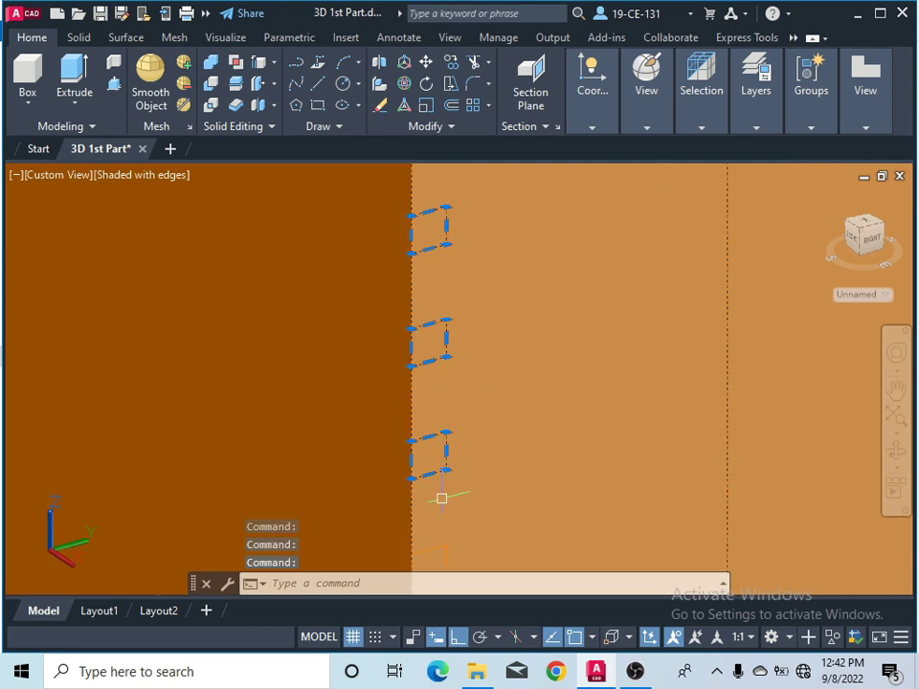
scroll(458, 496, down, 4)
scroll(461, 517, up, 2)
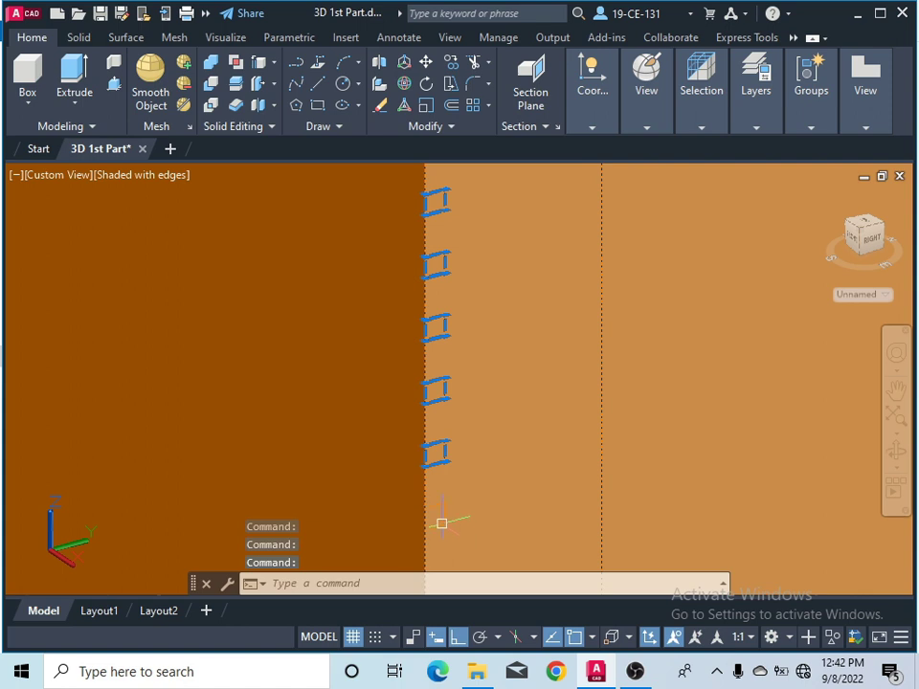
scroll(475, 382, down, 4)
scroll(461, 468, up, 5)
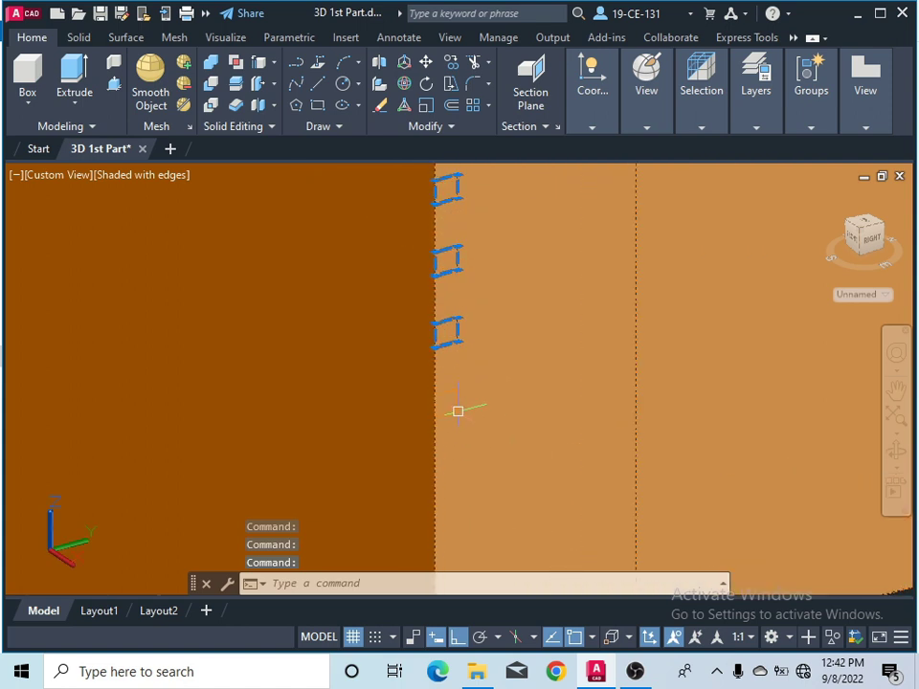
scroll(461, 405, up, 3)
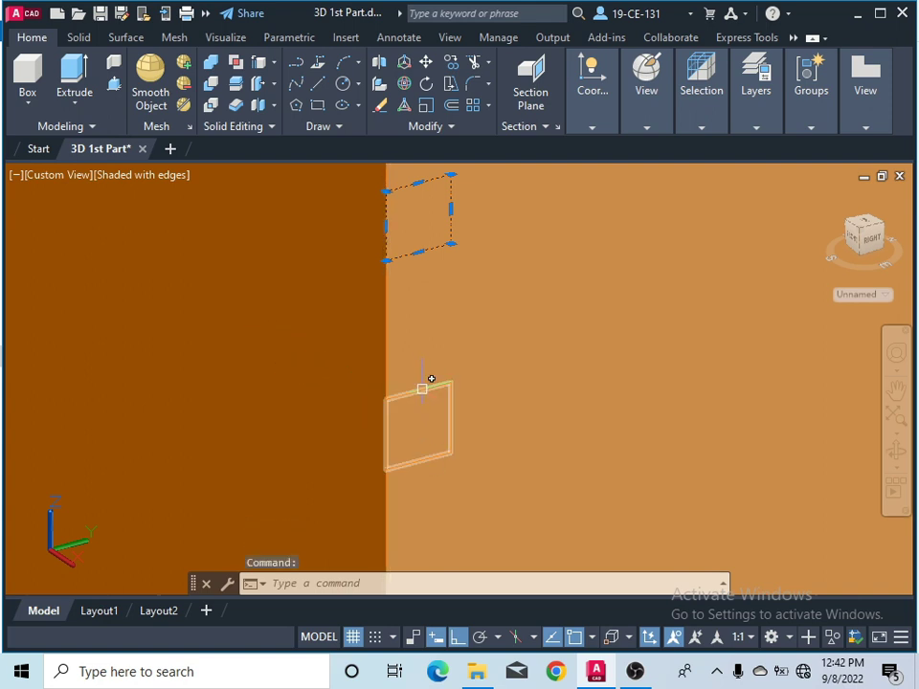
click(416, 392)
shift+middle_drag(426, 385, 443, 400)
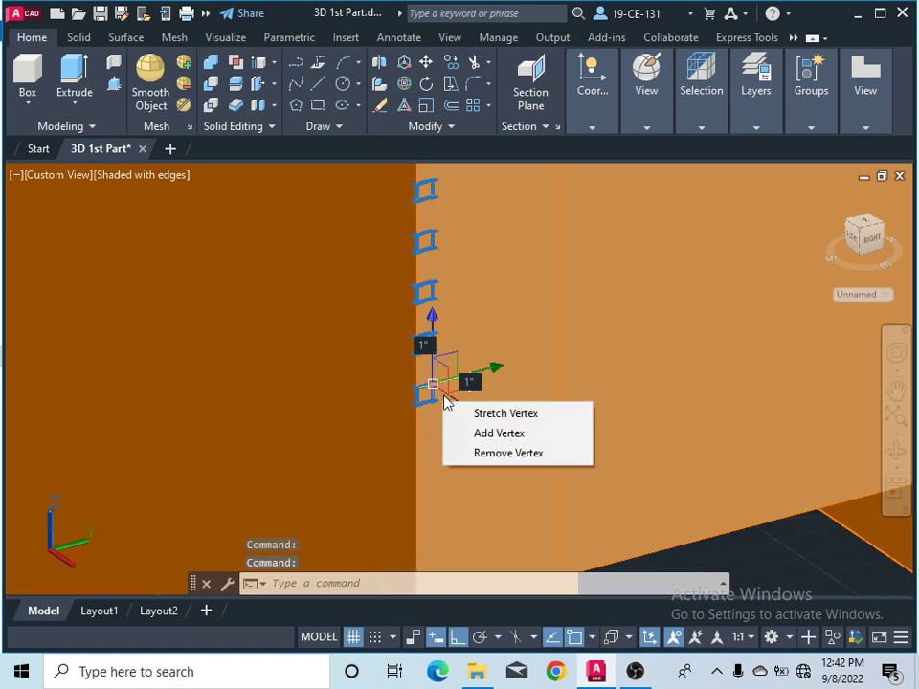
click(761, 123)
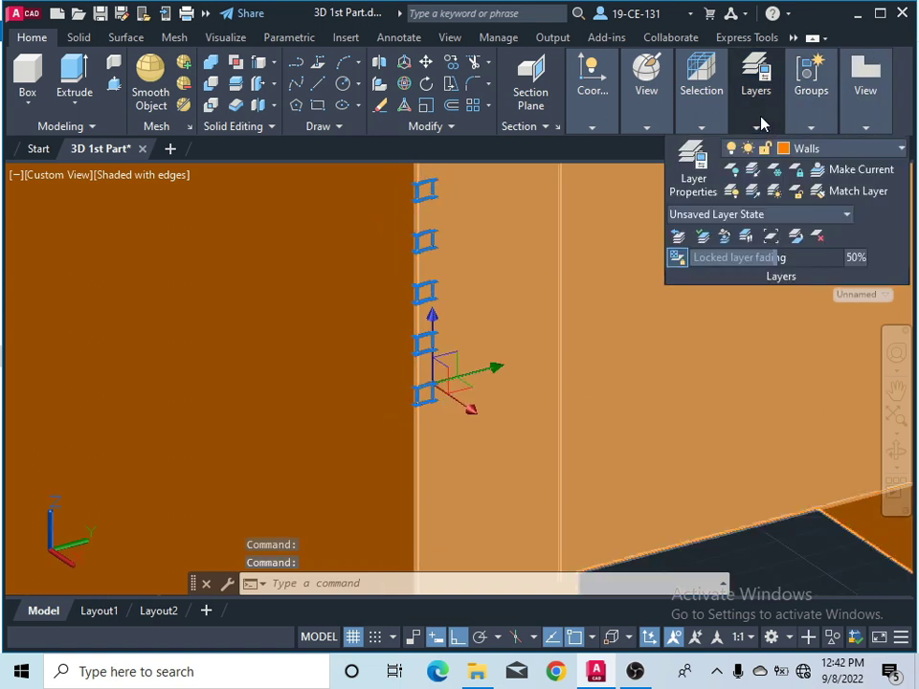
click(833, 148)
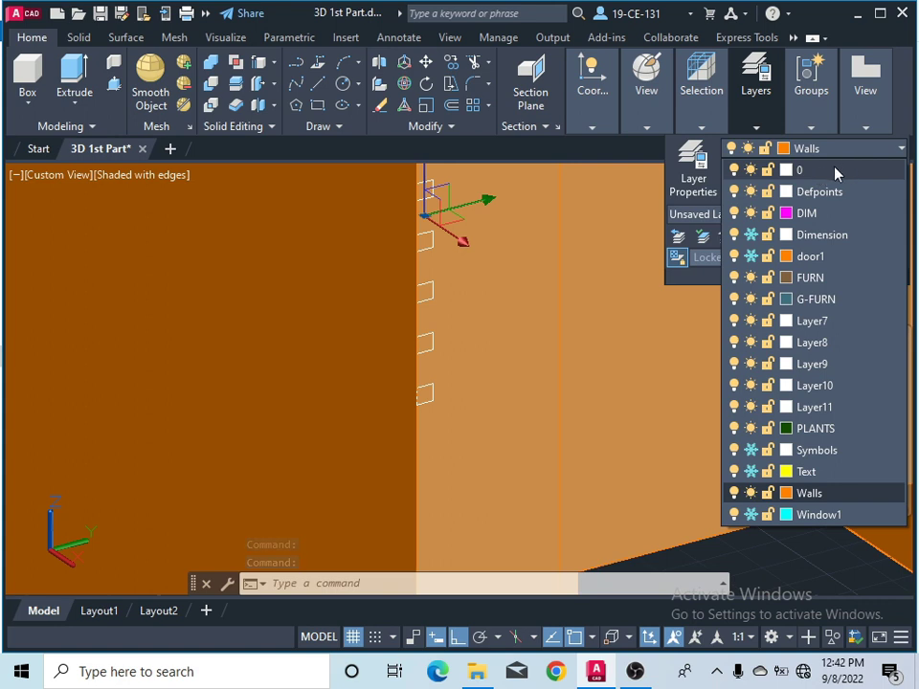
click(835, 171)
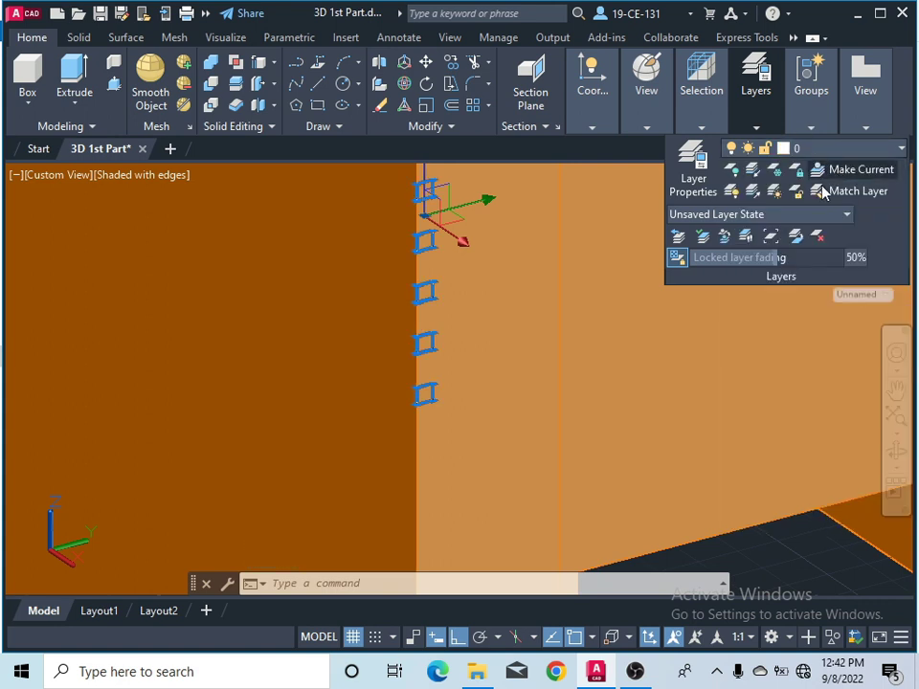
scroll(580, 349, down, 3)
scroll(645, 313, up, 4)
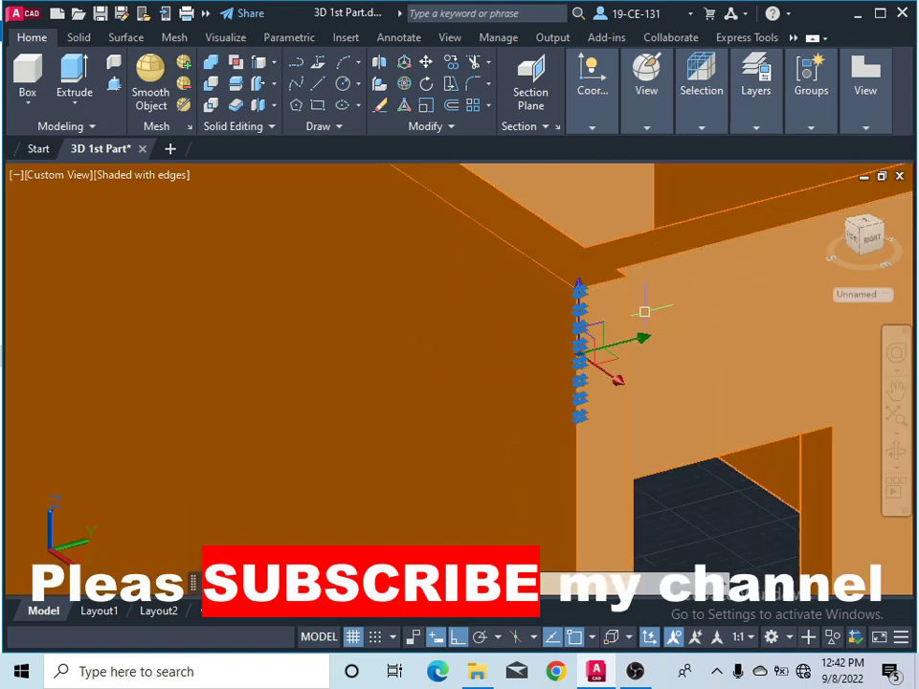
scroll(517, 316, down, 3)
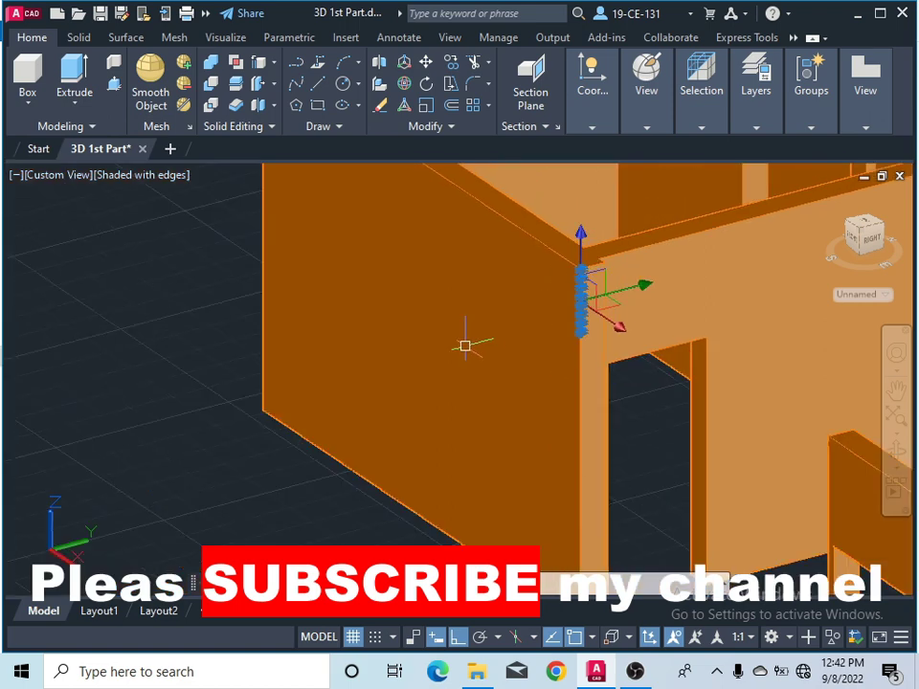
right_click(157, 312)
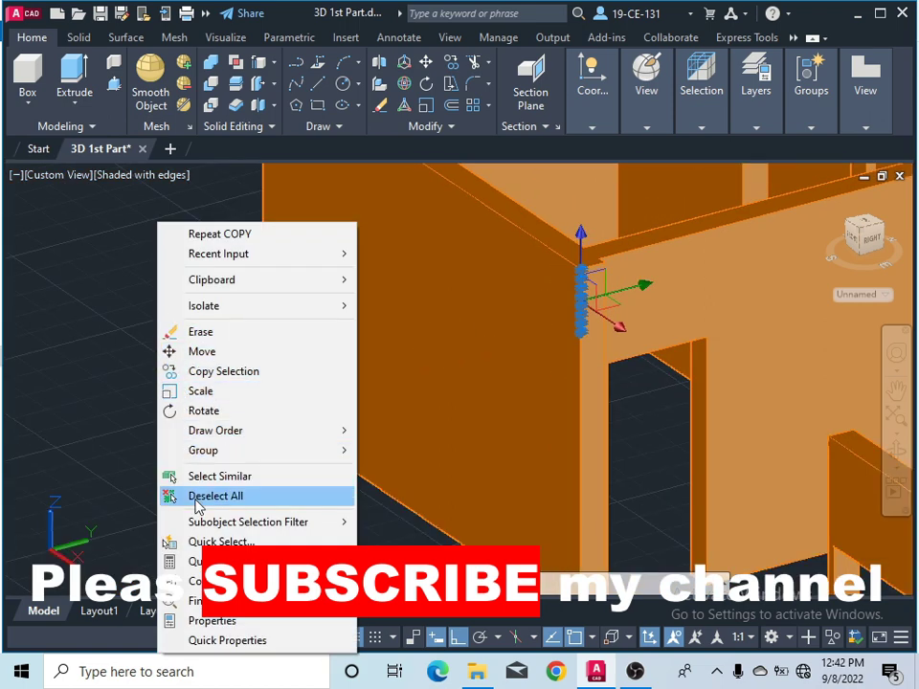
click(197, 496)
Start a solid extrusion of the corner squares, removing the mistakenly picked wall from the selection
scroll(636, 363, up, 3)
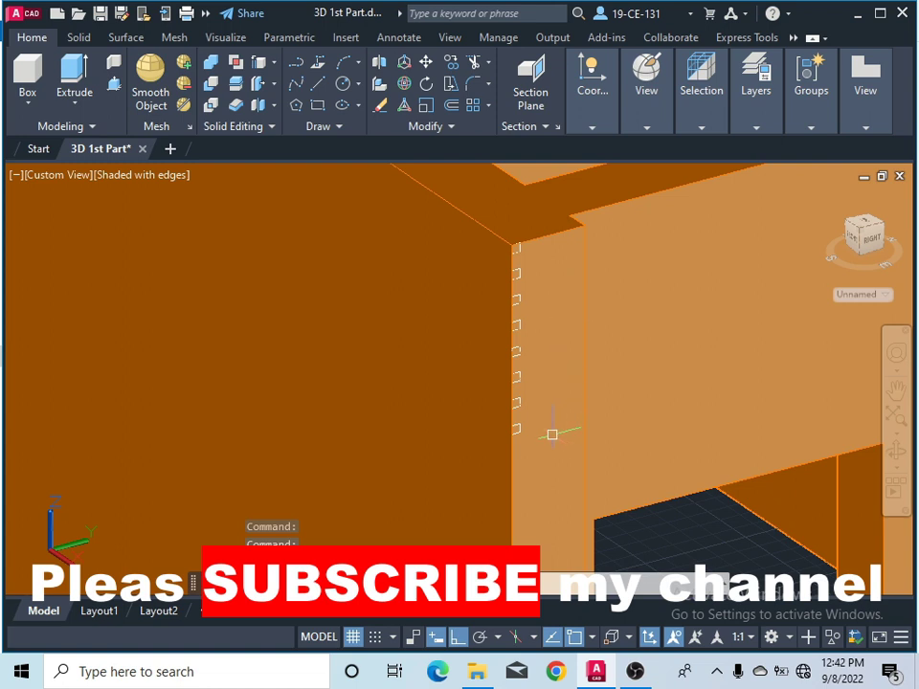
click(86, 106)
click(80, 134)
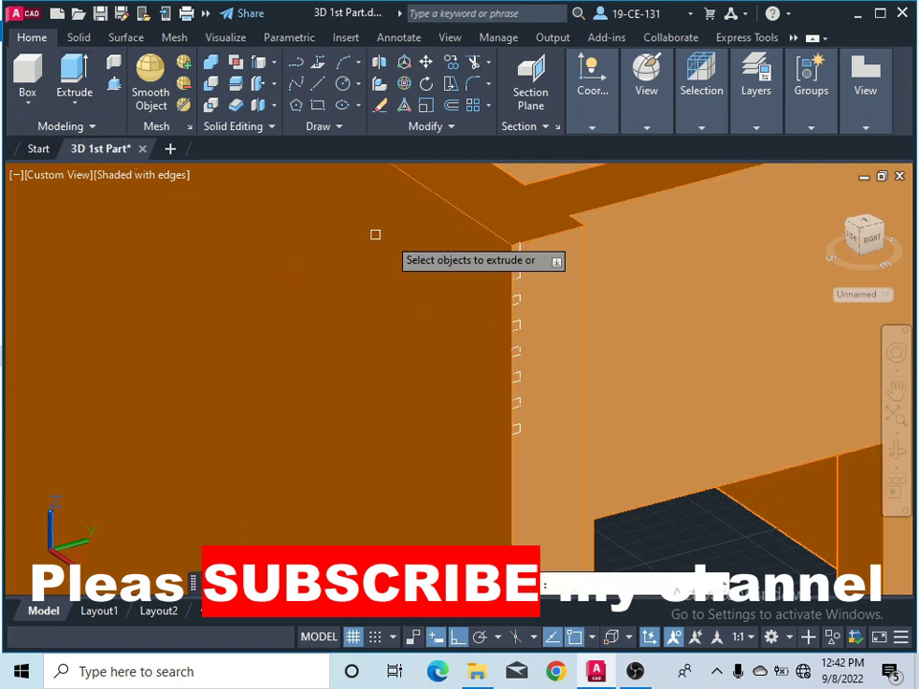
scroll(486, 250, up, 5)
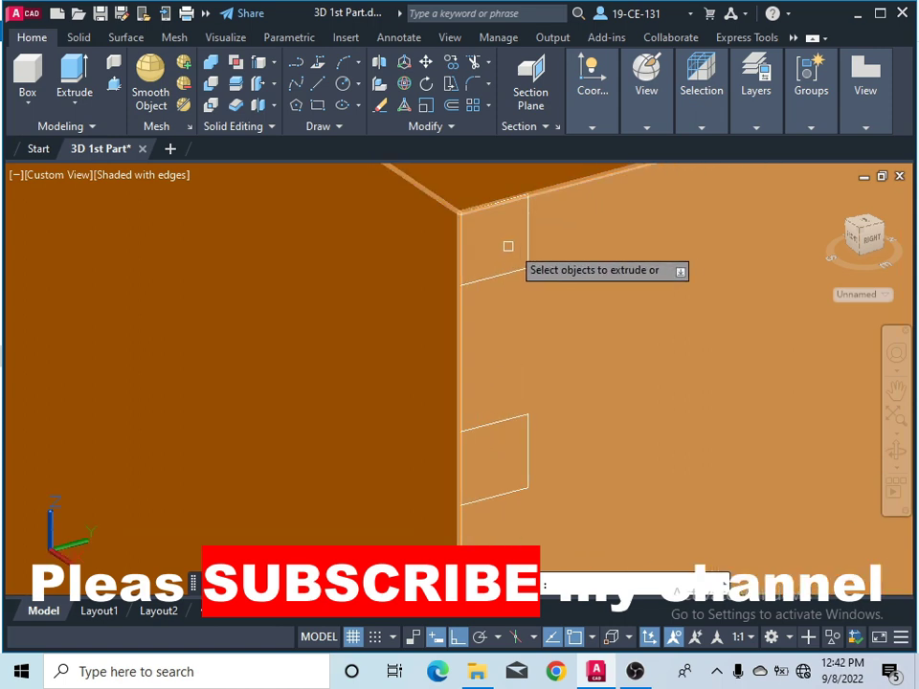
click(510, 246)
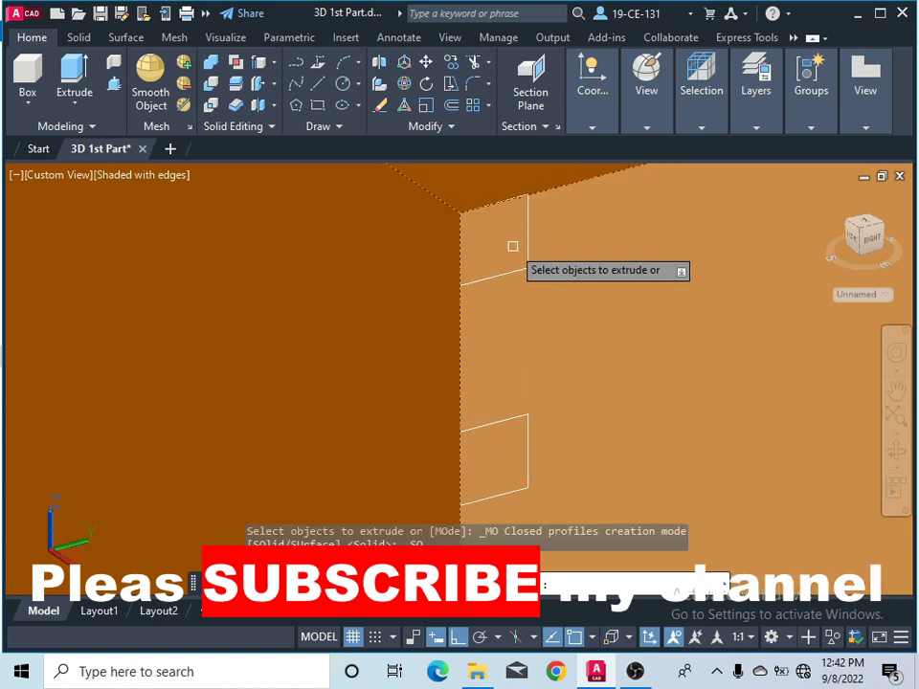
shift+click(414, 250)
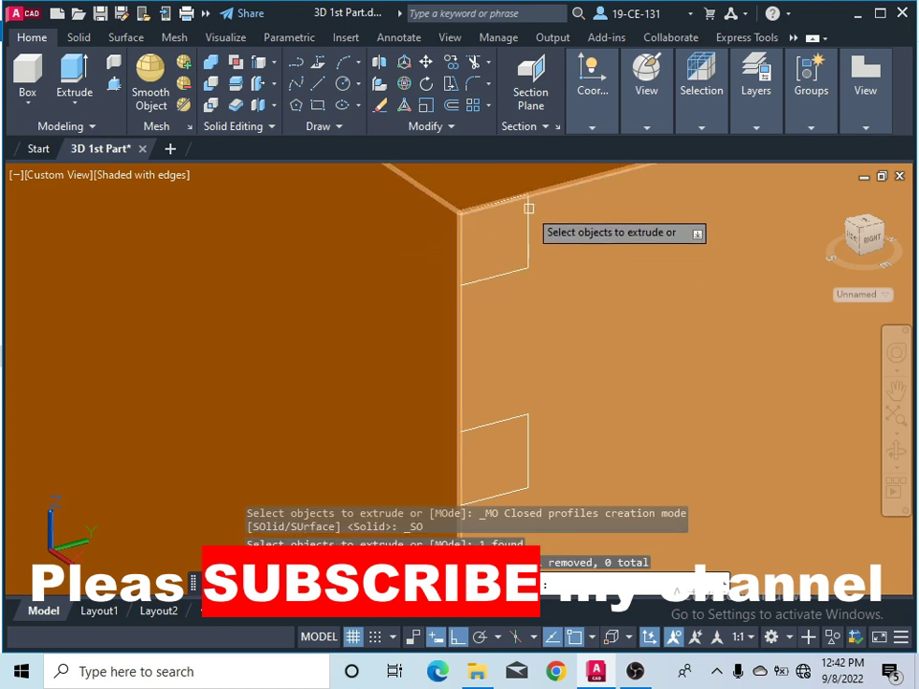